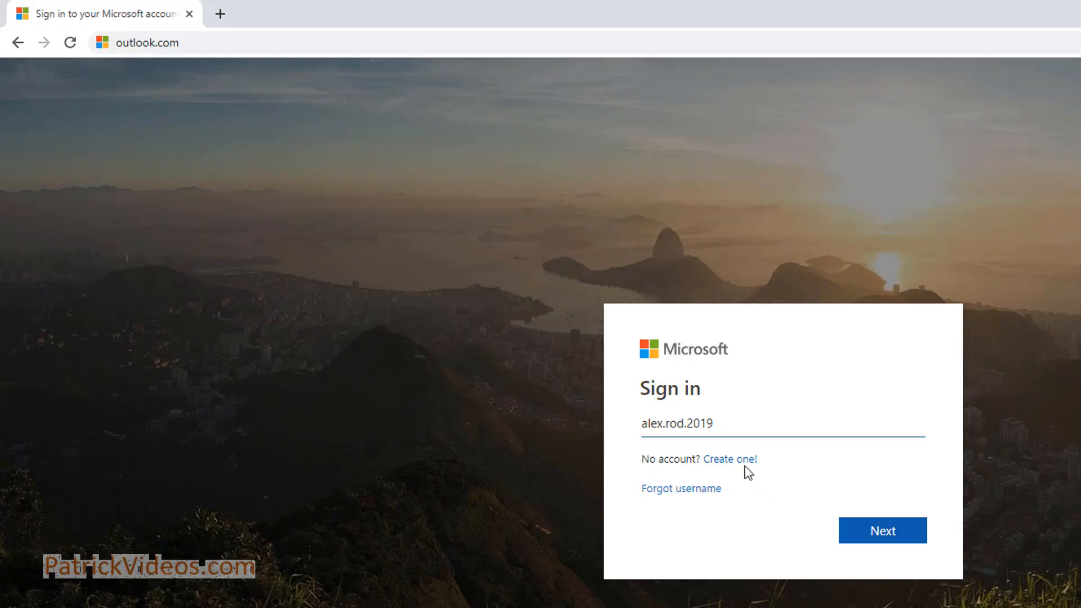
# Create a new Outlook.com account under a newly chosen email name
pyautogui.click(737, 466)
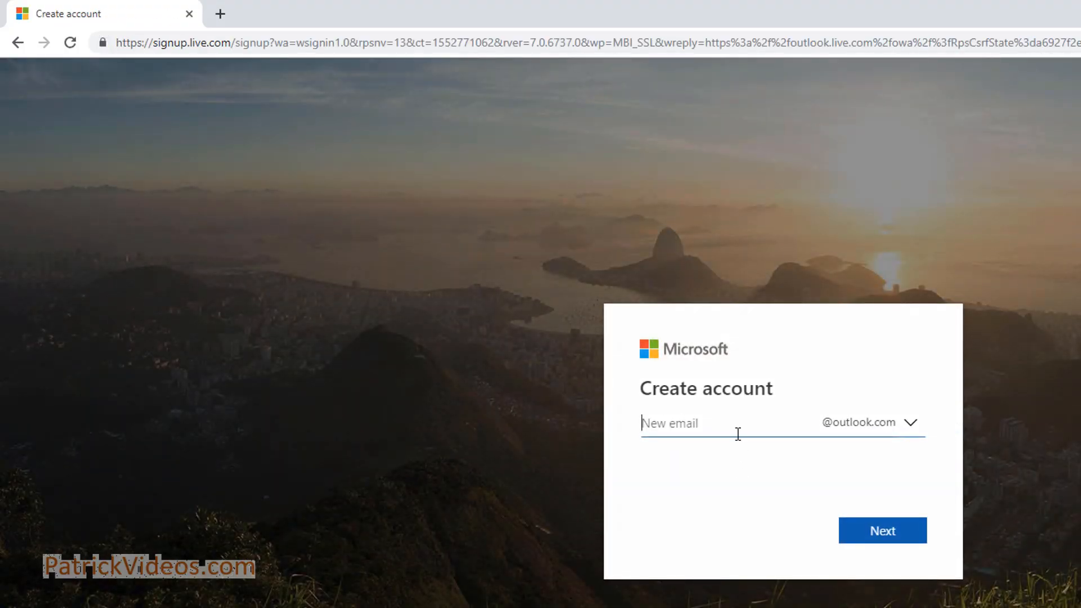
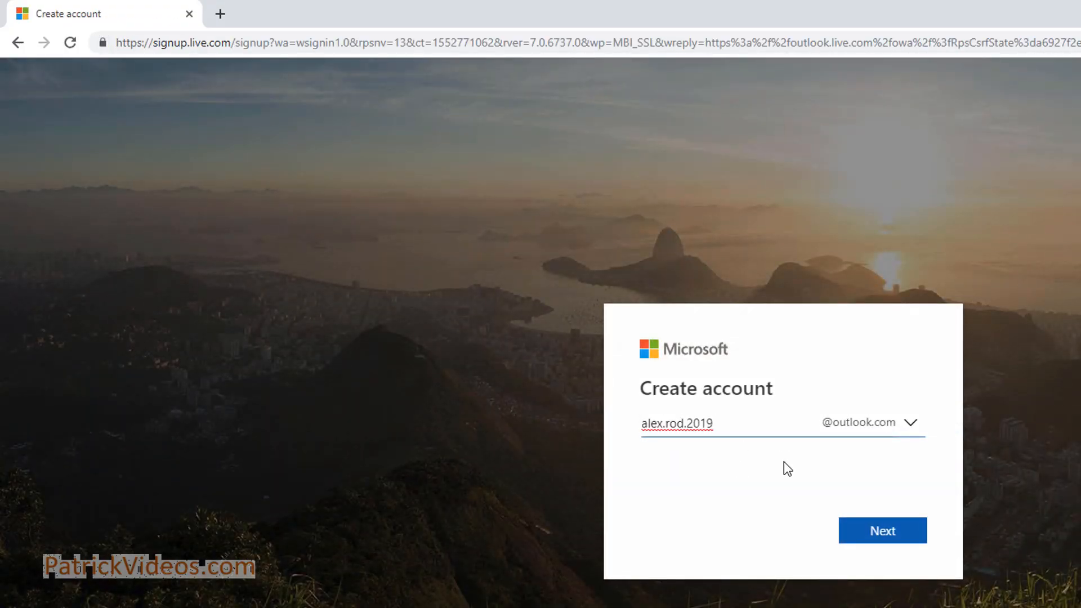
pyautogui.click(887, 538)
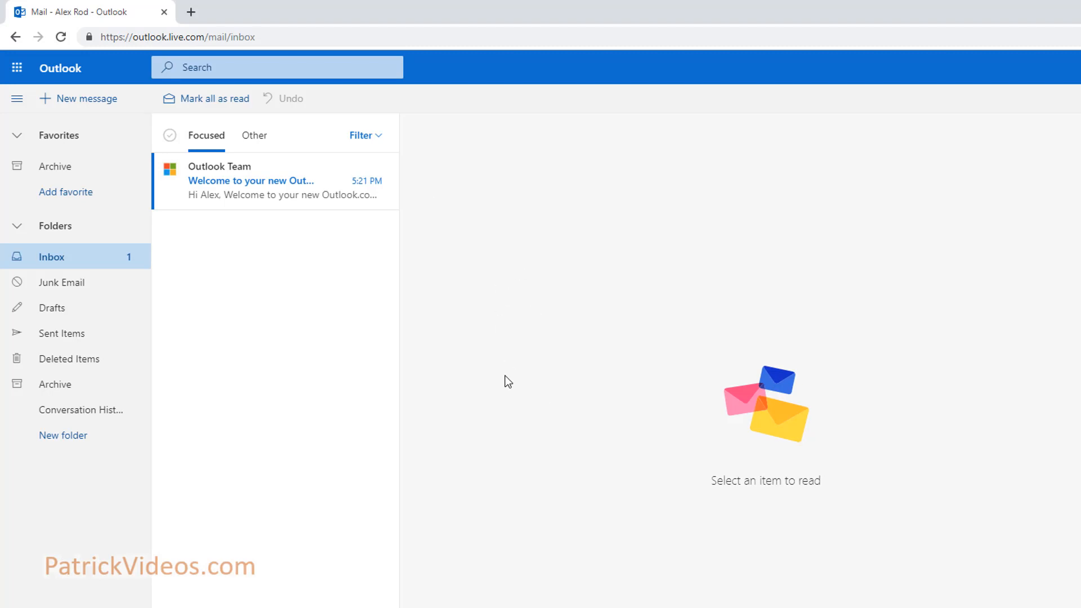
# Search Google for 'azure devops' in a new tab and open the Azure DevOps start-free page
pyautogui.click(192, 12)
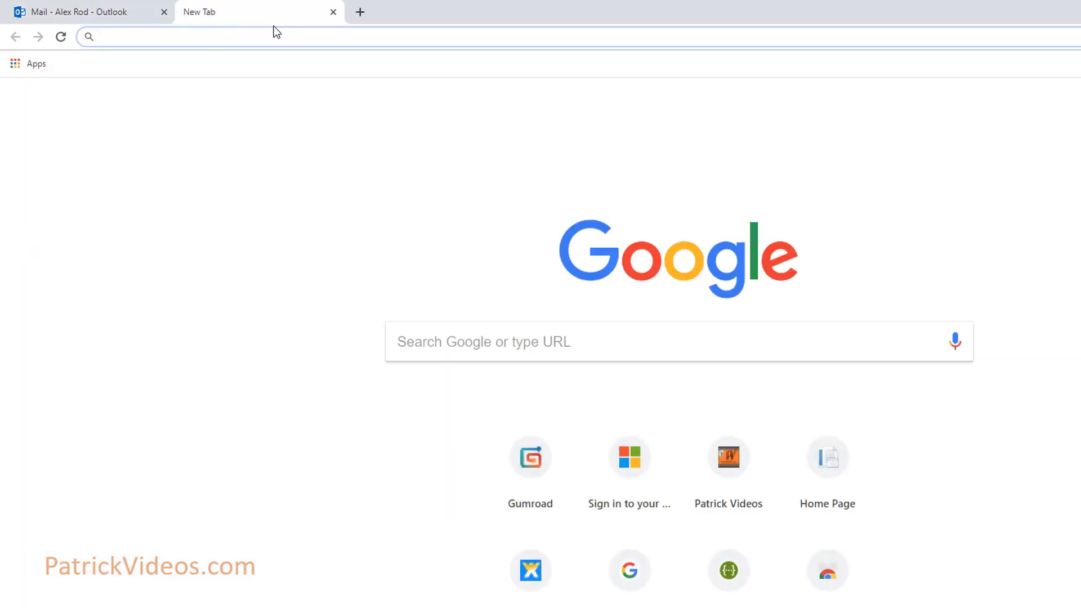
pyautogui.write('azu')
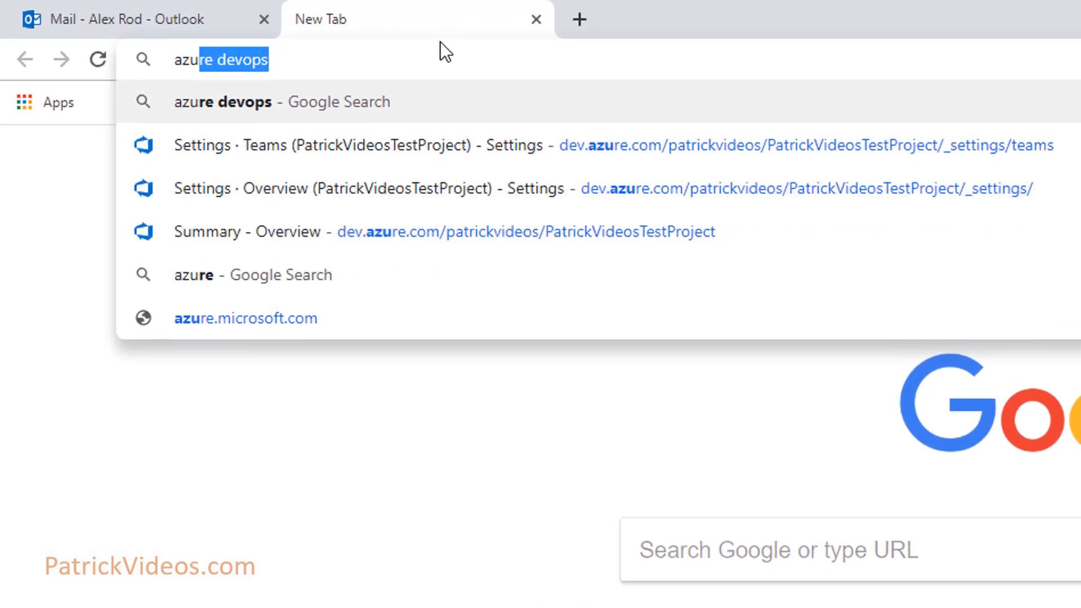
pyautogui.press('Return')
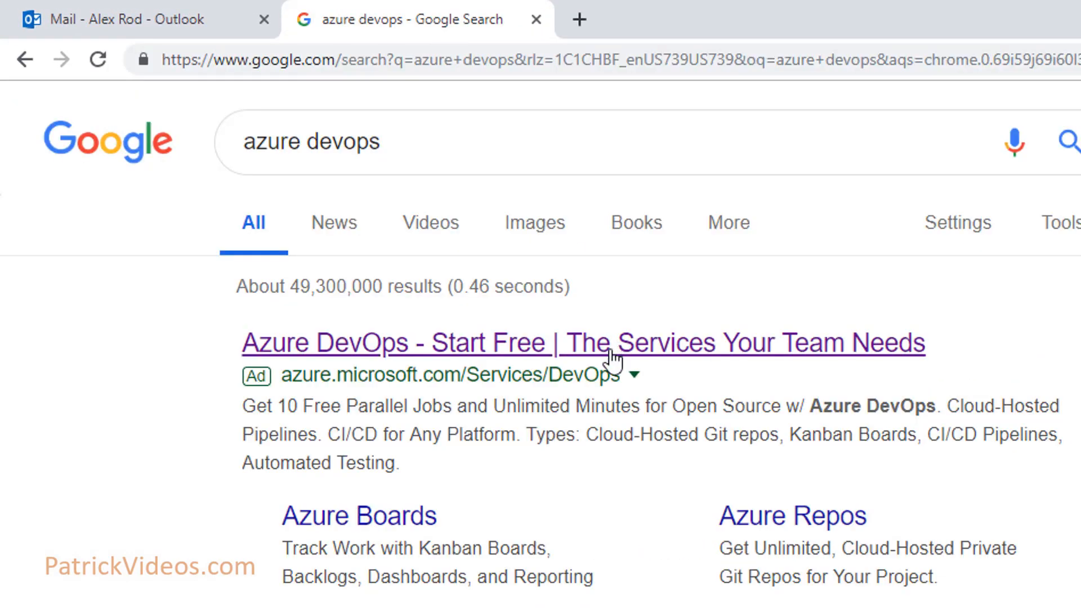
pyautogui.click(610, 352)
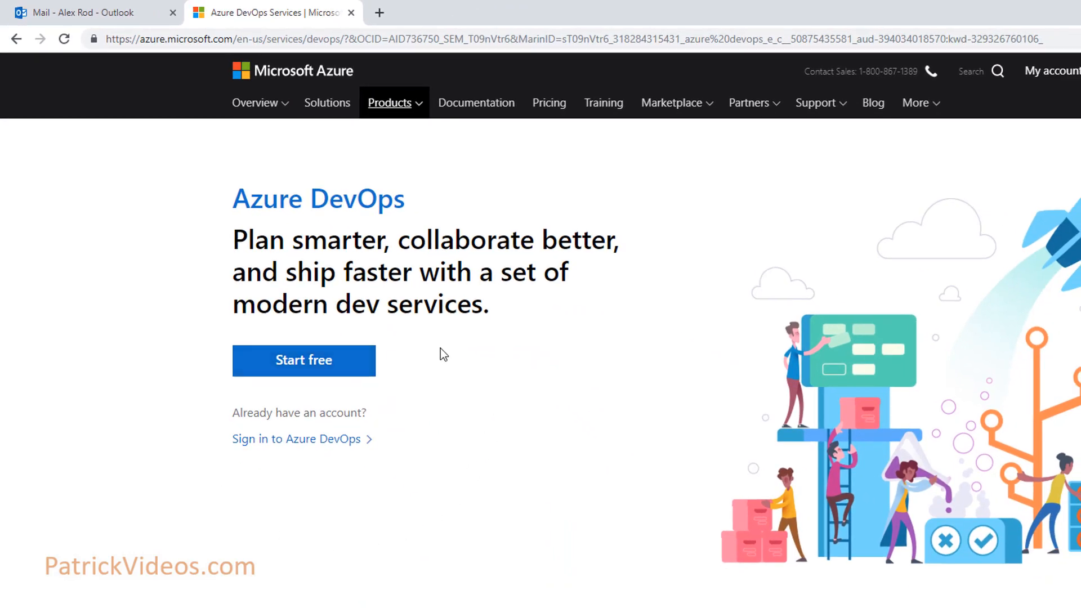
# Start Azure DevOps free, sign in with the new Outlook address, and accept the terms
pyautogui.click(337, 370)
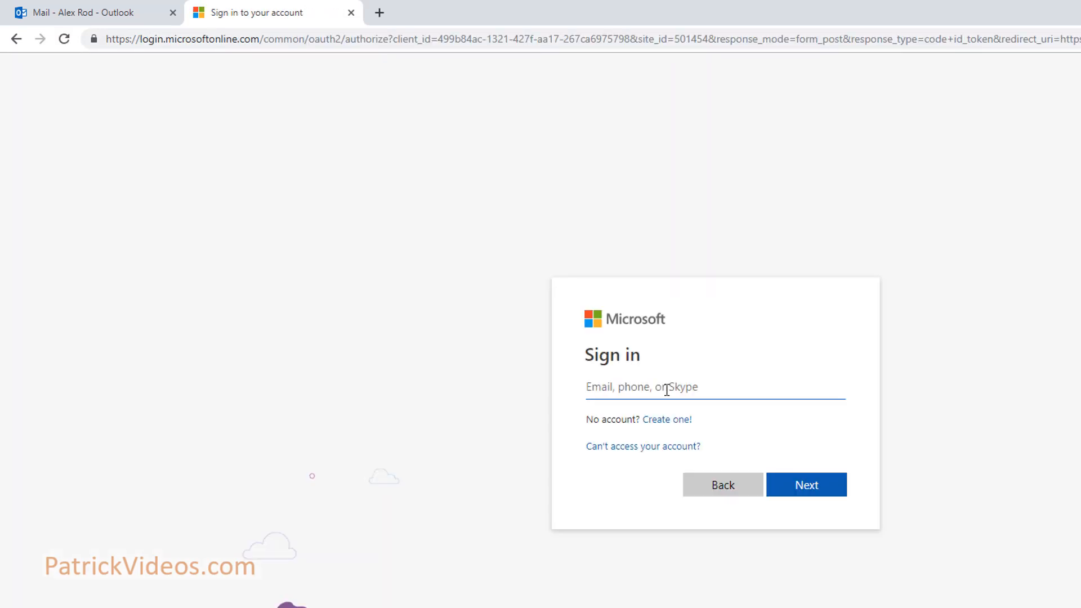
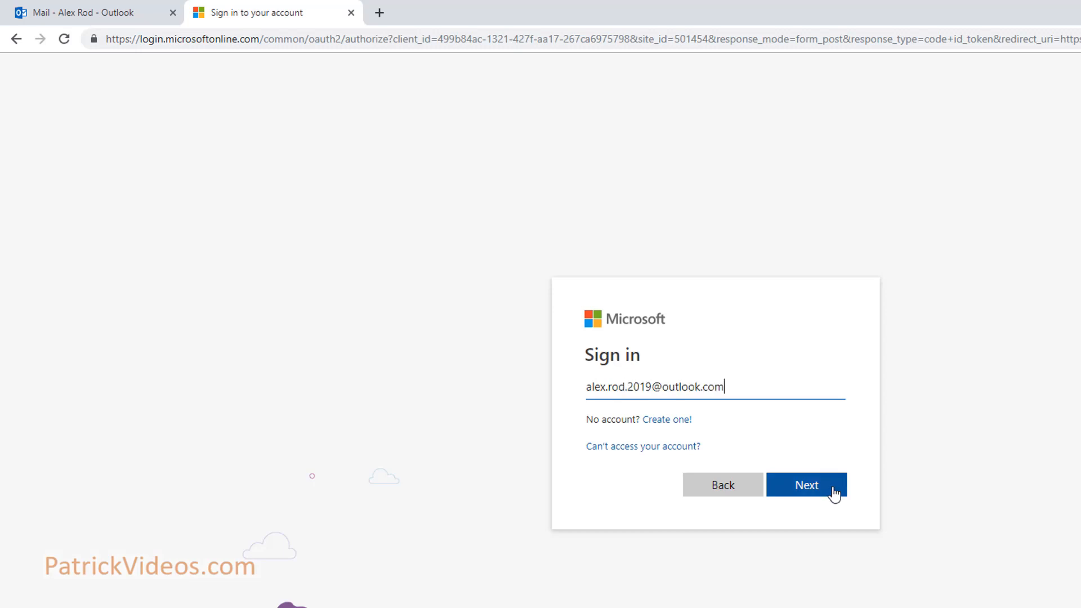
pyautogui.click(832, 491)
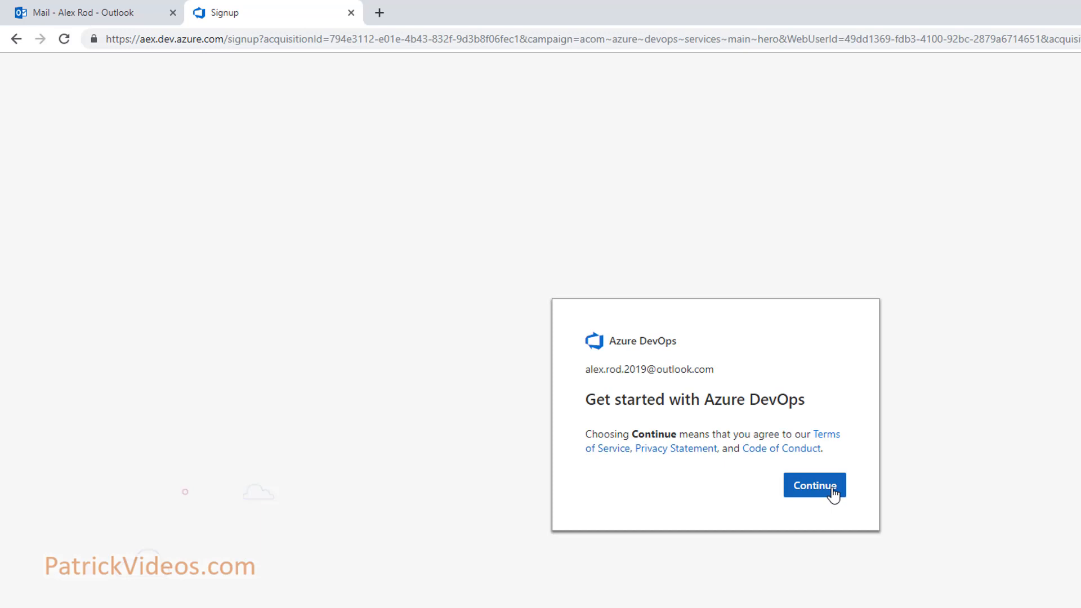
pyautogui.click(833, 494)
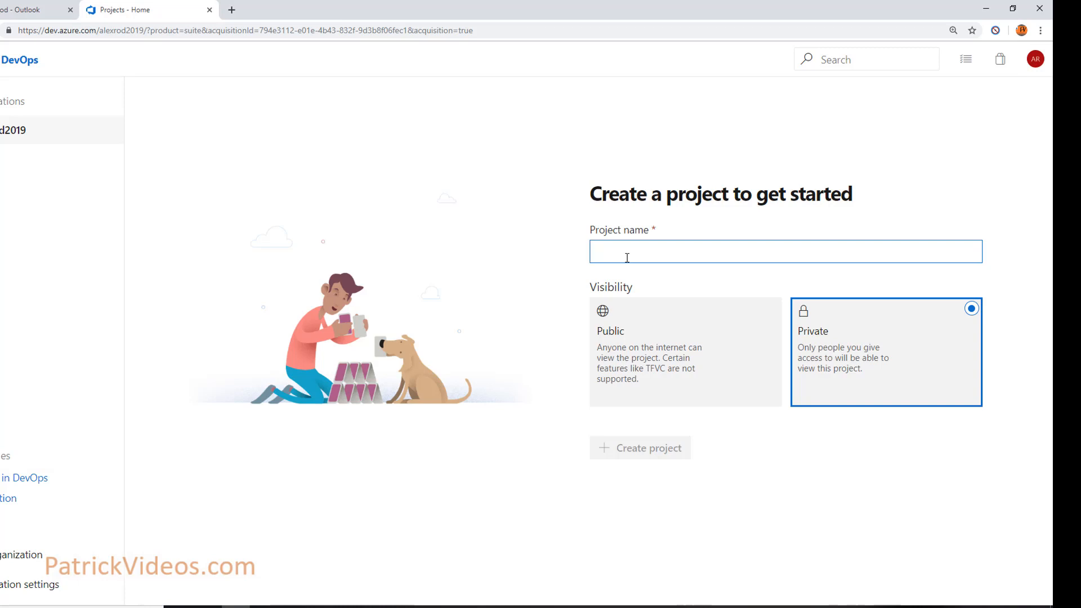
# Create a private project named PatrickVideosTestProject
pyautogui.write('PatrickVideosTest')
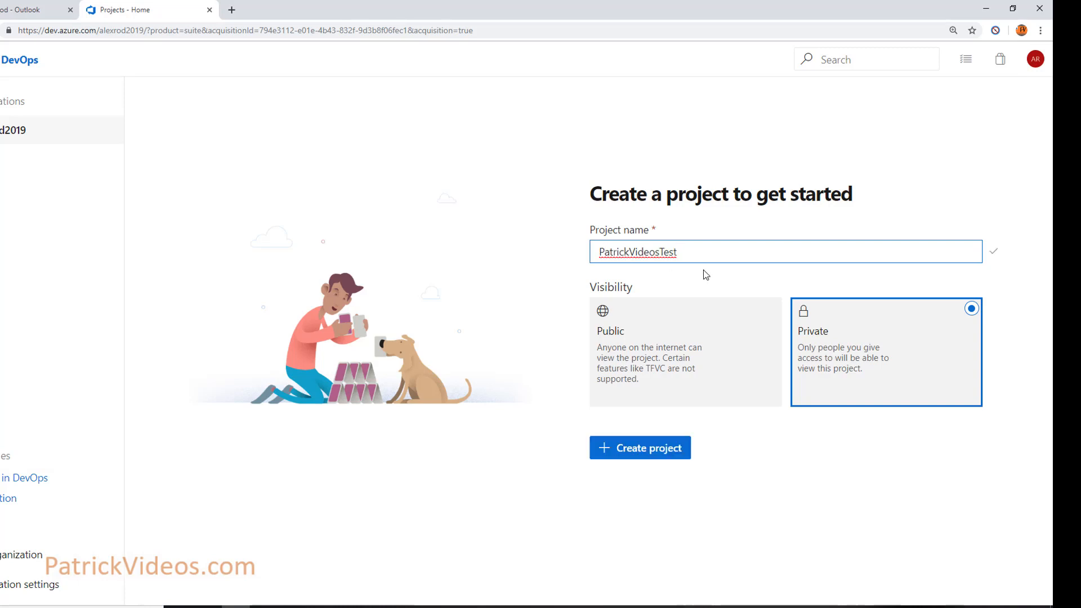
pyautogui.write('Project')
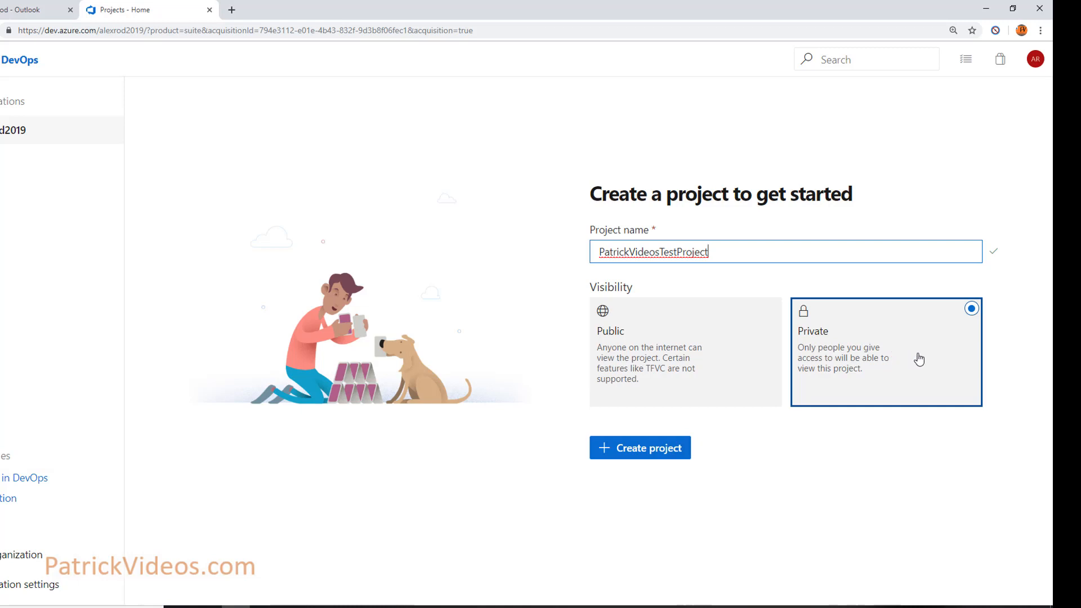
pyautogui.click(645, 453)
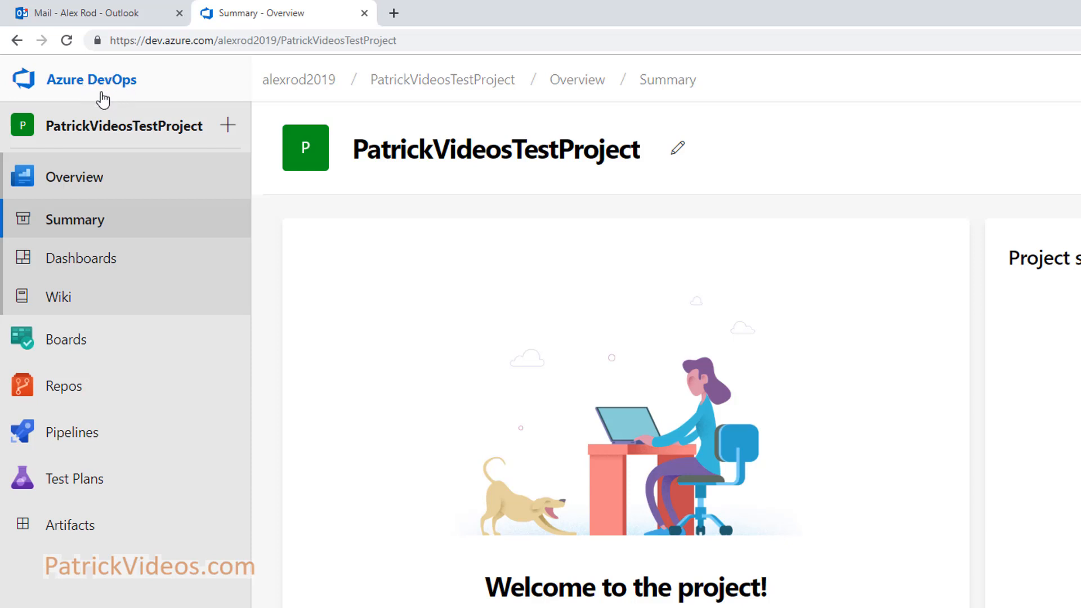
# Start a new project PatrickVideosProject described as 'This project is to learn Project Management'
pyautogui.click(101, 92)
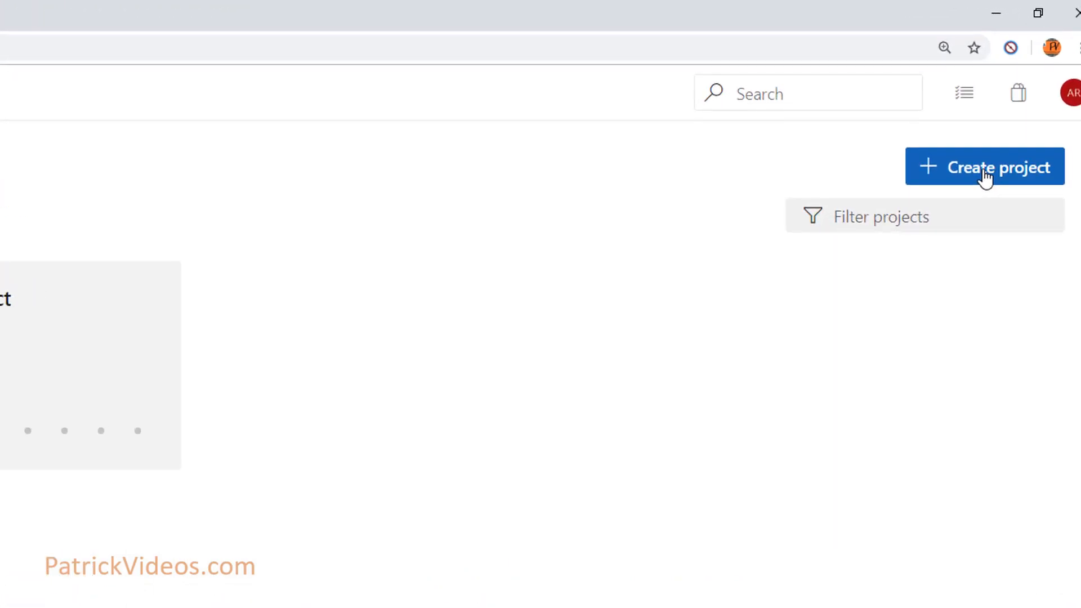
pyautogui.click(984, 176)
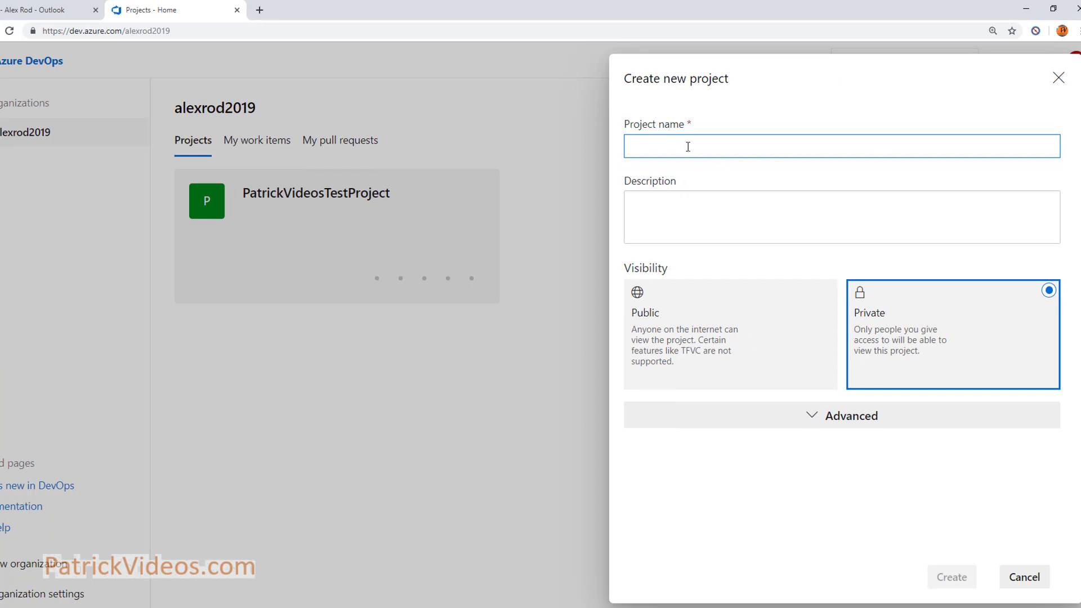
pyautogui.write('PatrickVideosProject')
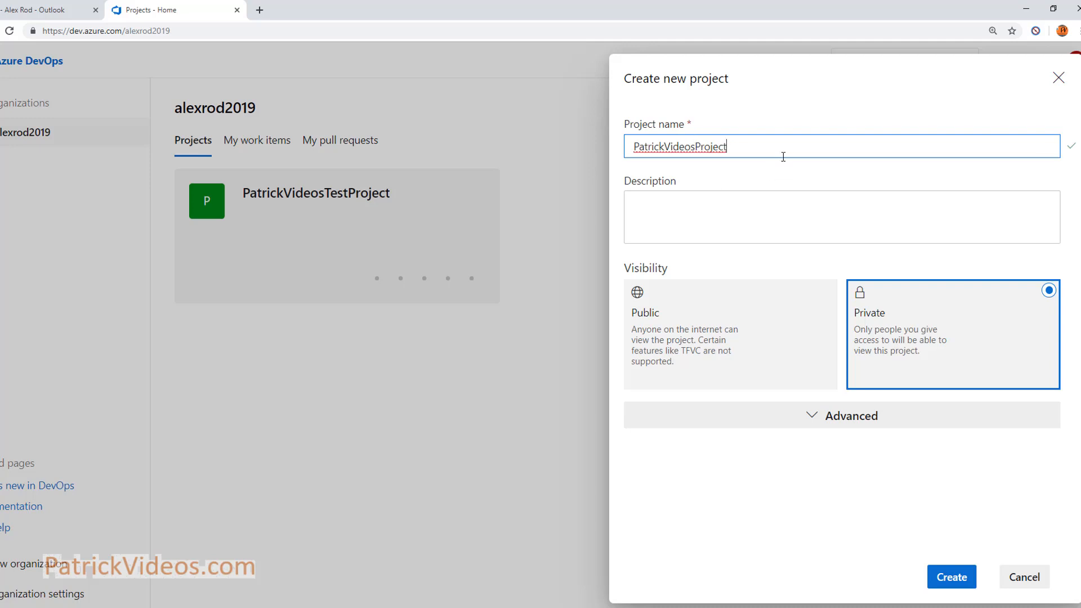
pyautogui.click(710, 207)
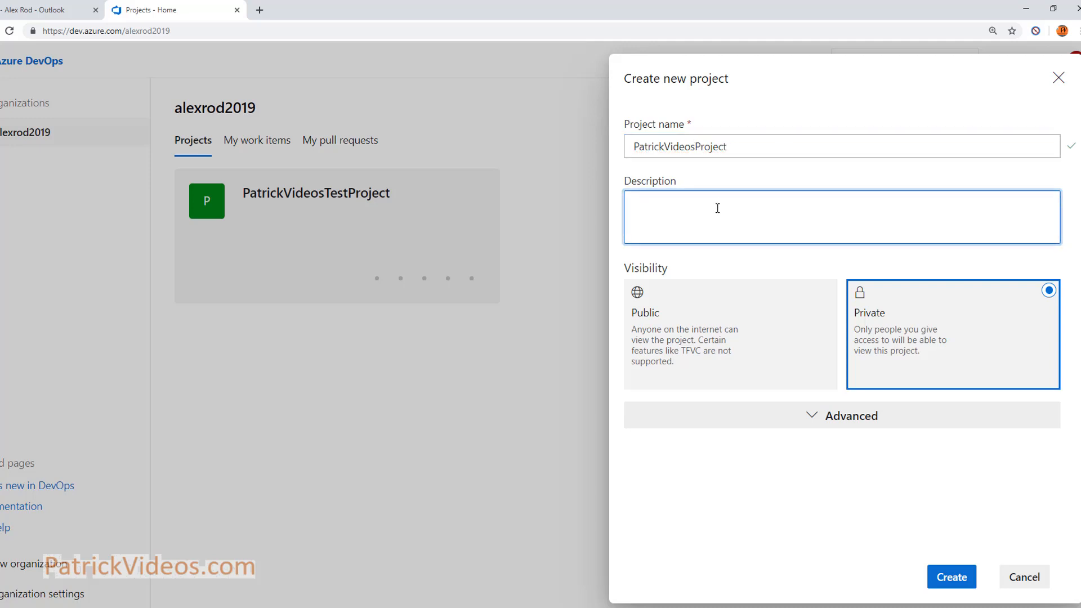
pyautogui.write('This project is to learn Project Management')
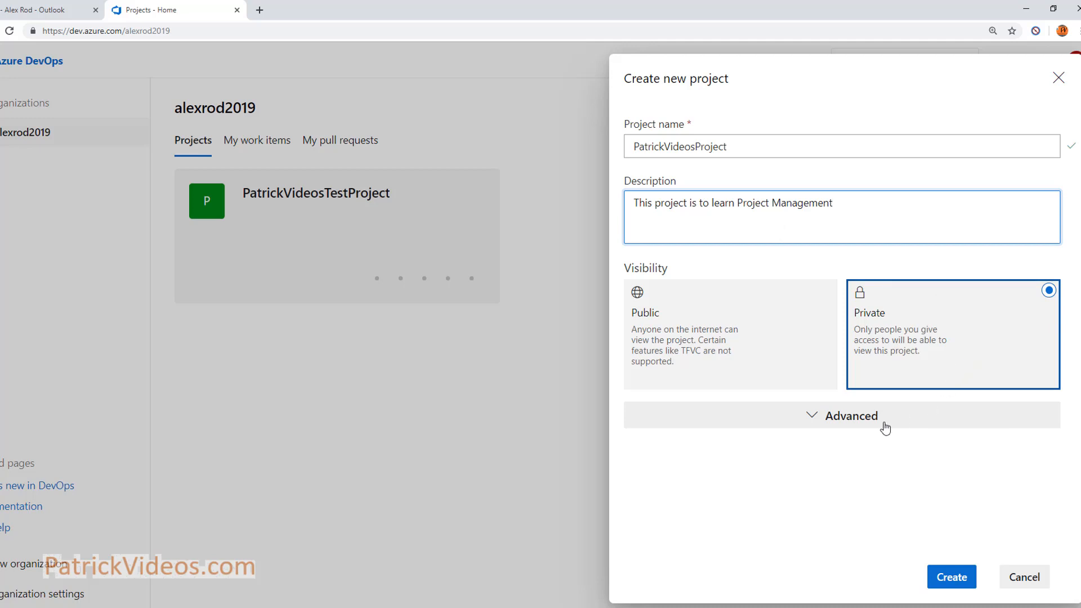
# Set the work item process to Scrum, keep Git version control, and create the project
pyautogui.click(843, 423)
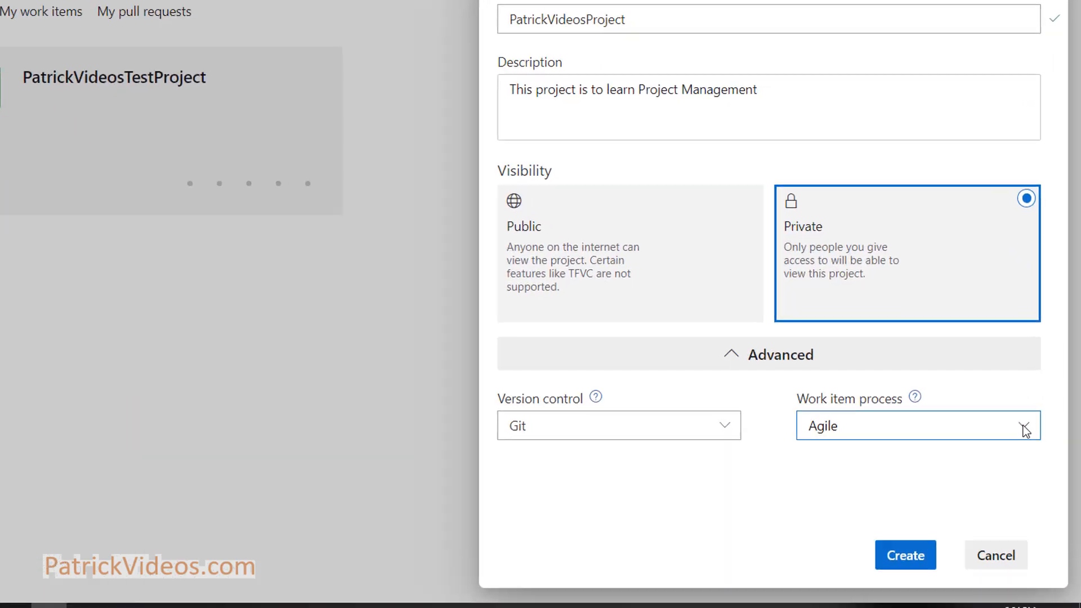
pyautogui.click(1046, 475)
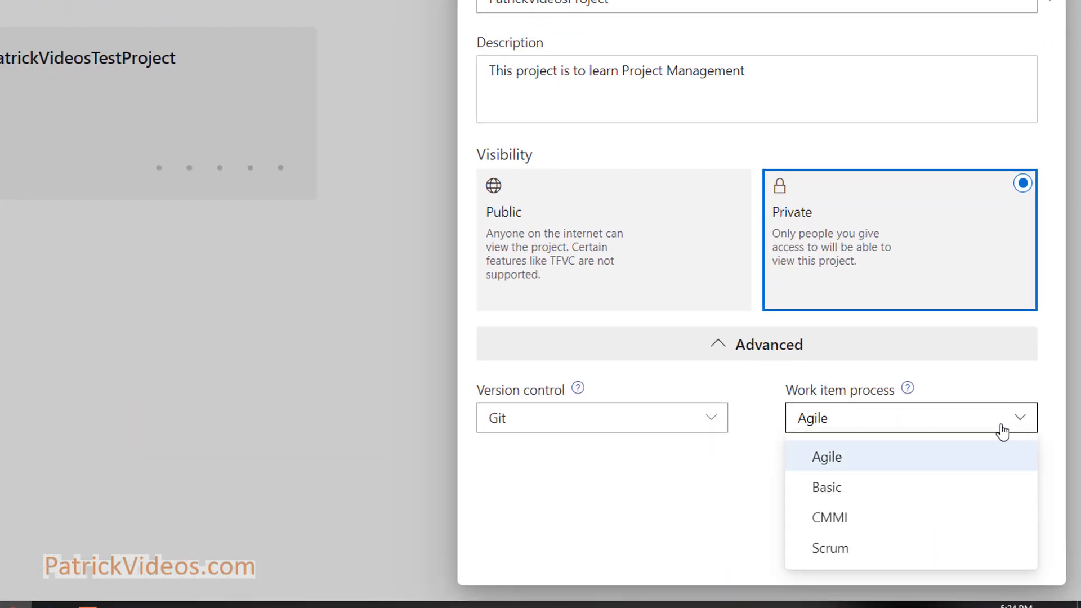
pyautogui.click(844, 555)
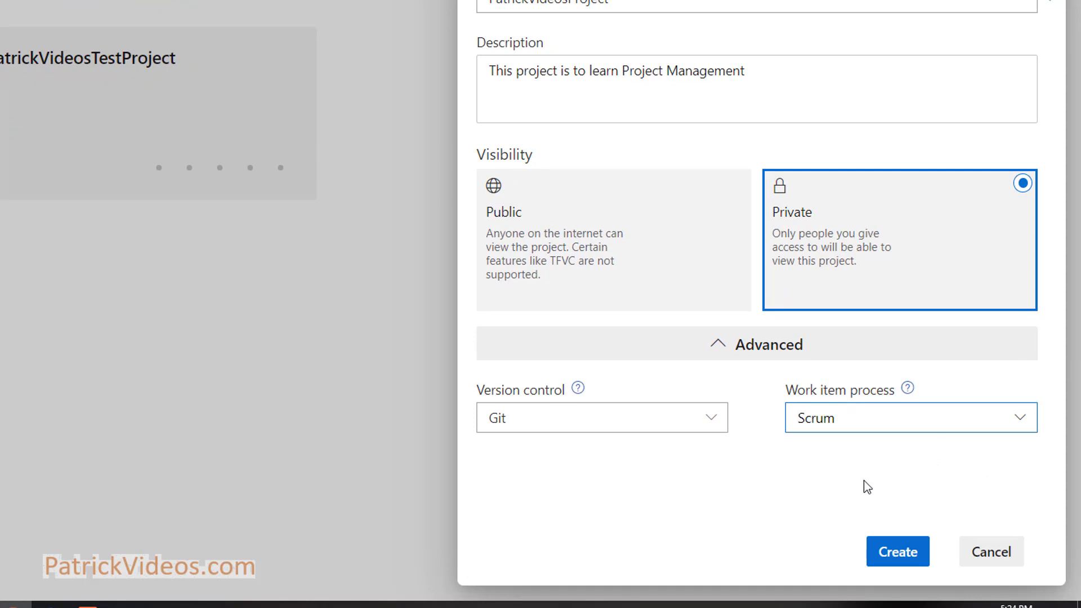
pyautogui.click(592, 424)
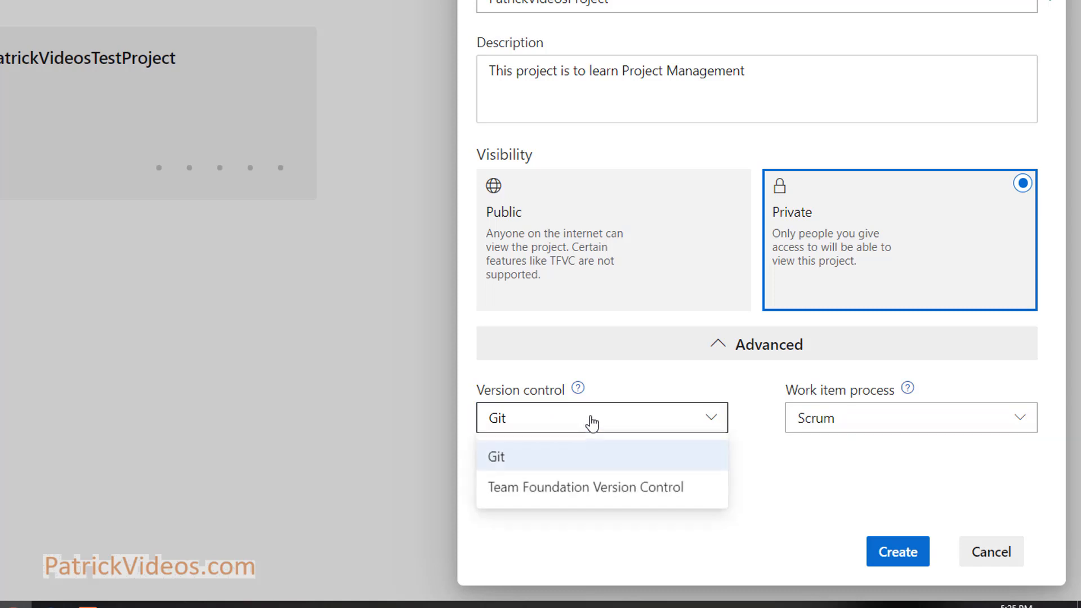
pyautogui.click(571, 466)
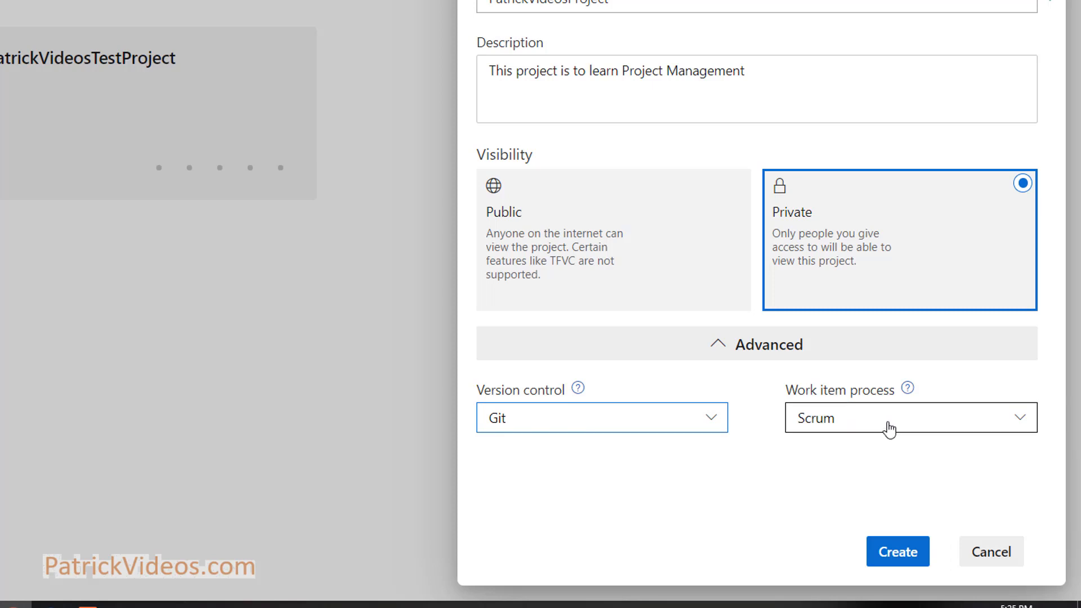
pyautogui.click(898, 562)
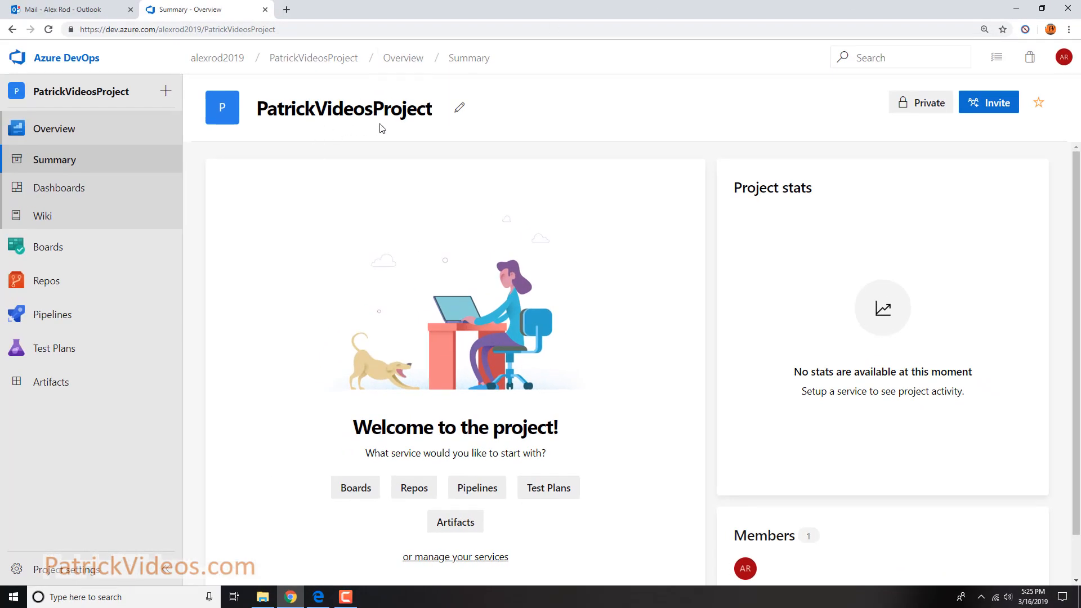
# From PatrickVideosProject, enable the Experimental Themes, Git commit menu extension points, and New Organization Permissions previews
pyautogui.click(76, 59)
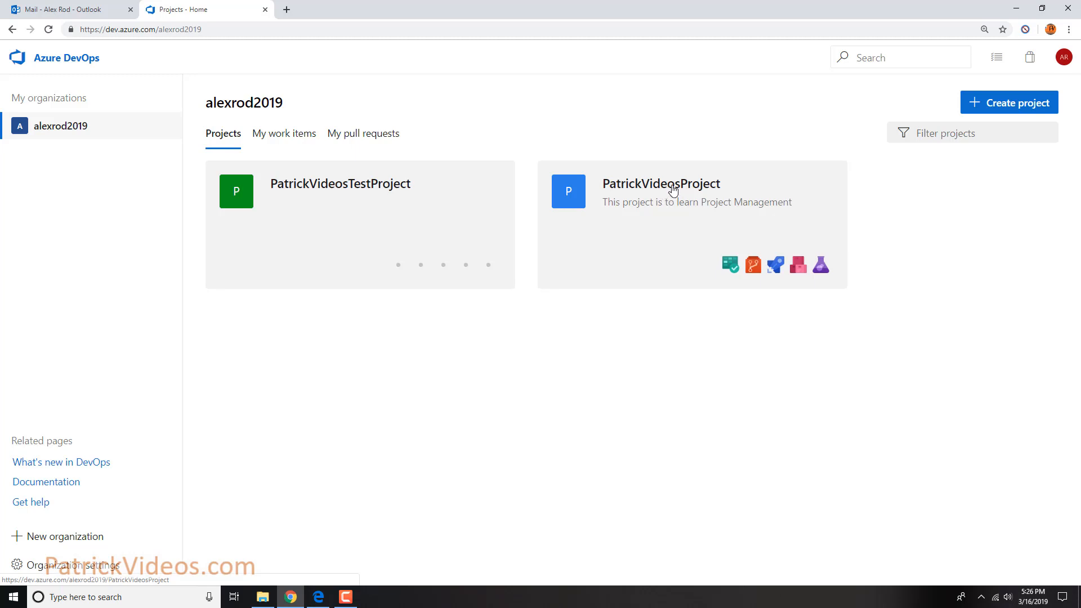
pyautogui.click(672, 190)
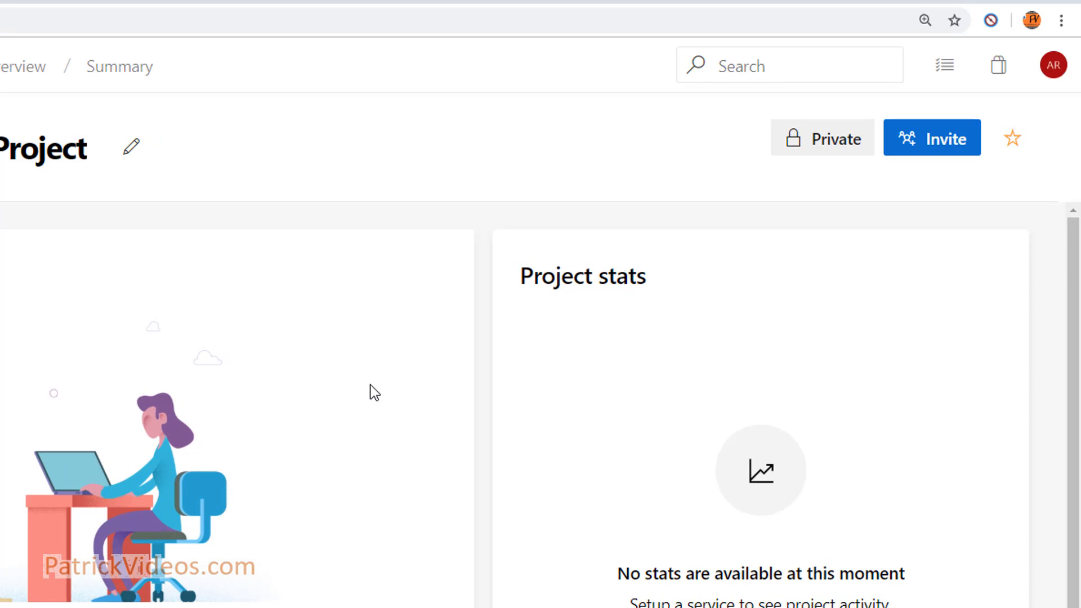
pyautogui.click(1053, 67)
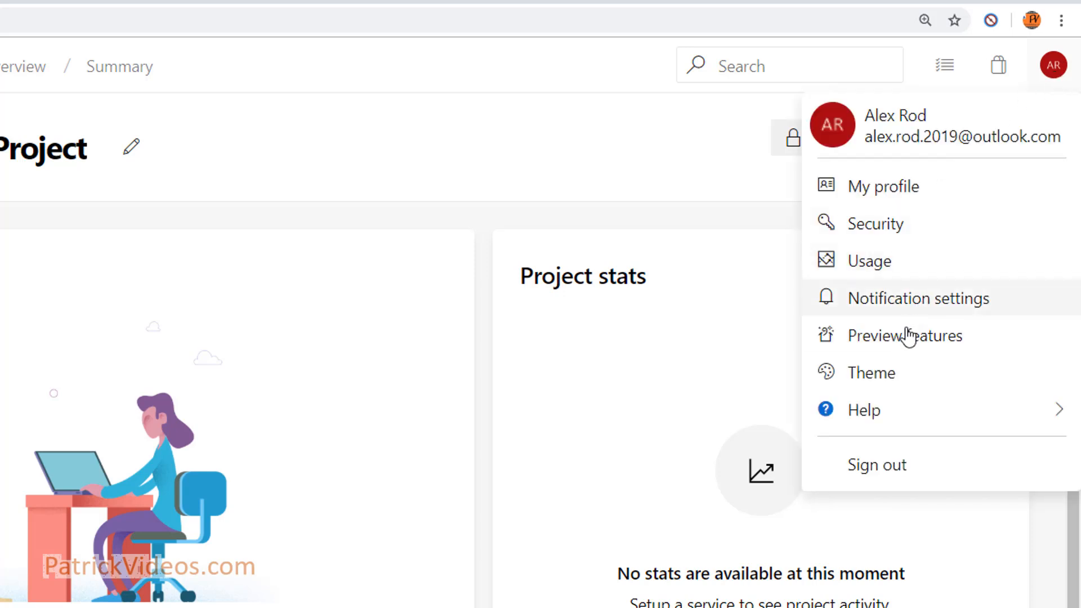
pyautogui.click(930, 344)
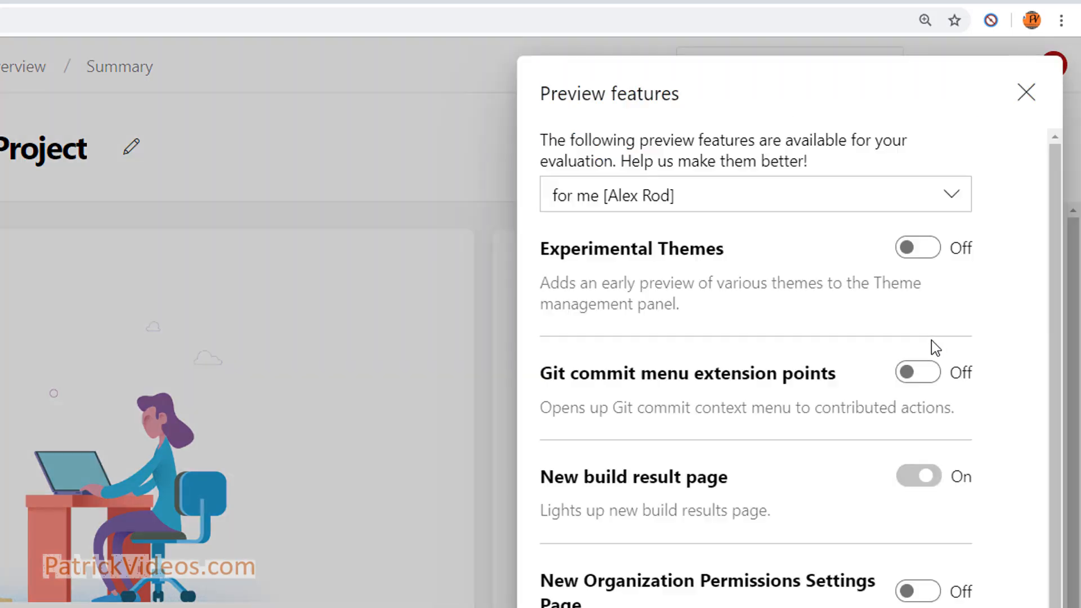
pyautogui.click(929, 252)
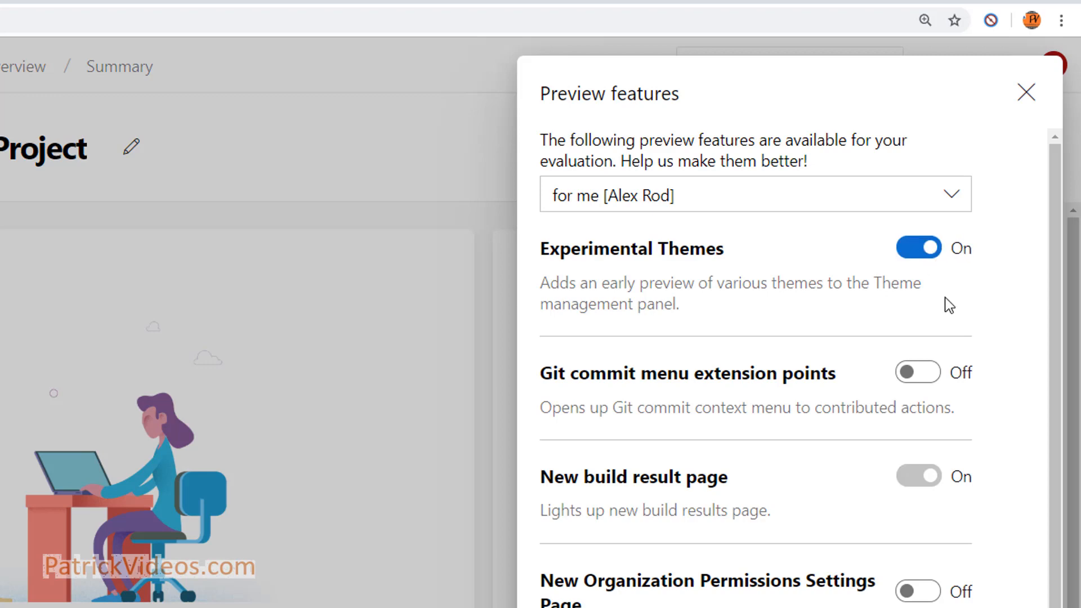
pyautogui.click(931, 376)
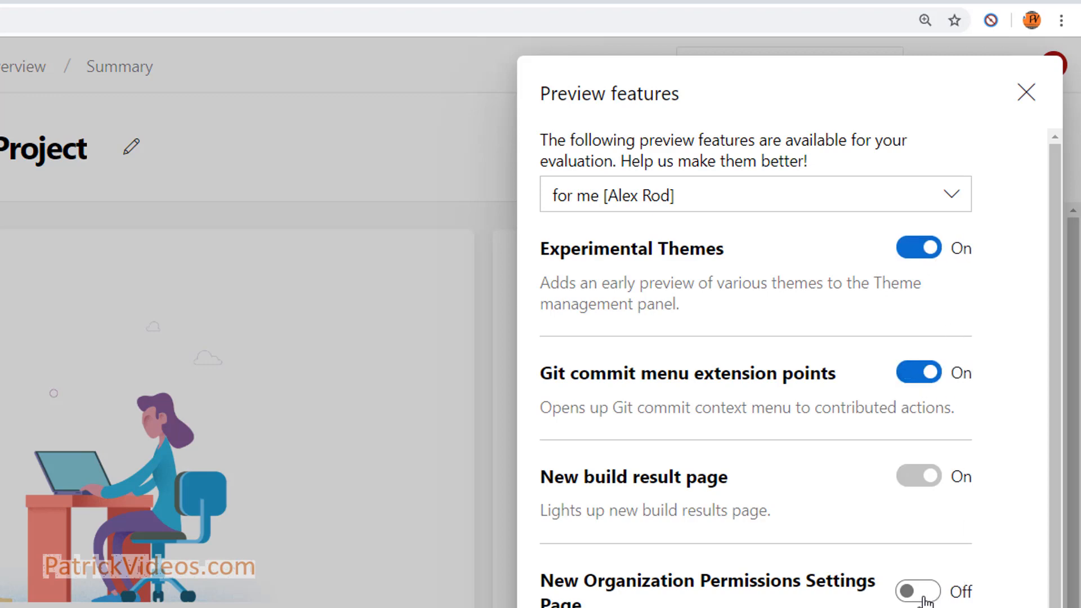
pyautogui.click(947, 530)
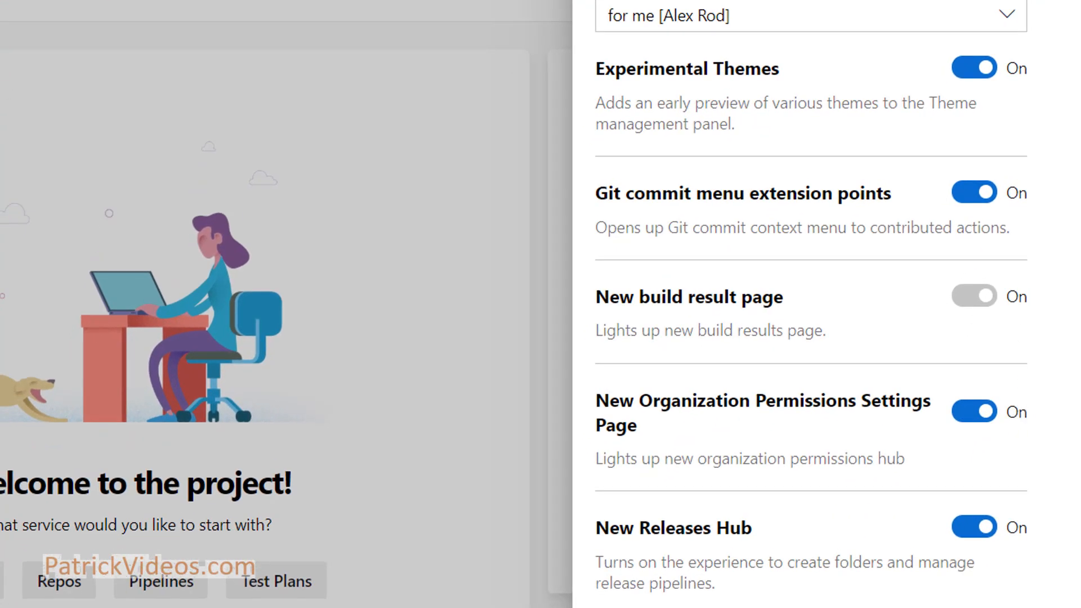
pyautogui.scroll(-2, 811, 304)
pyautogui.scroll(2, 811, 304)
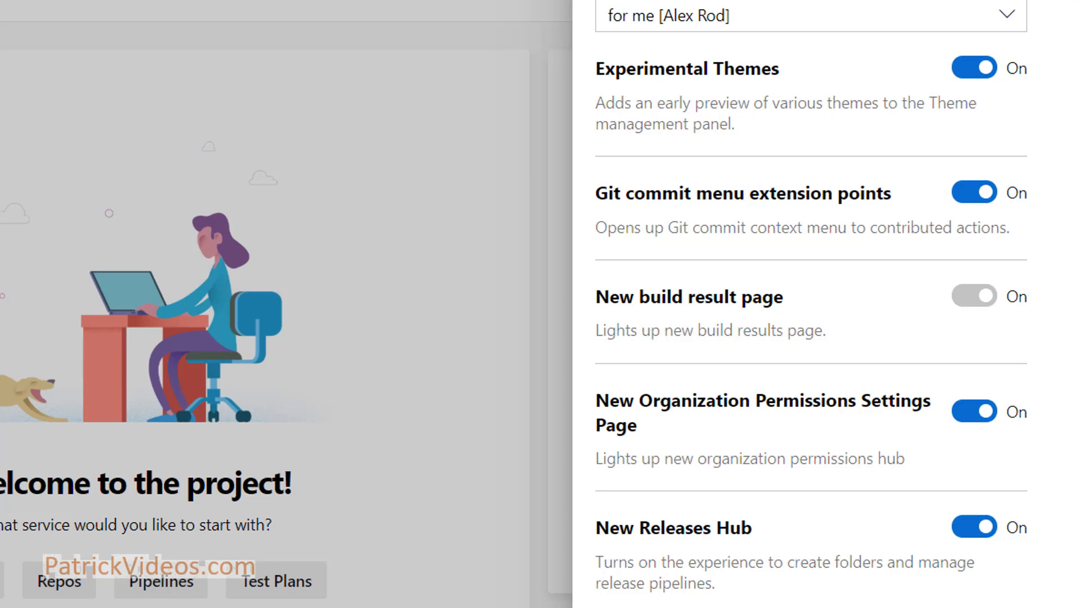
pyautogui.click(1026, 92)
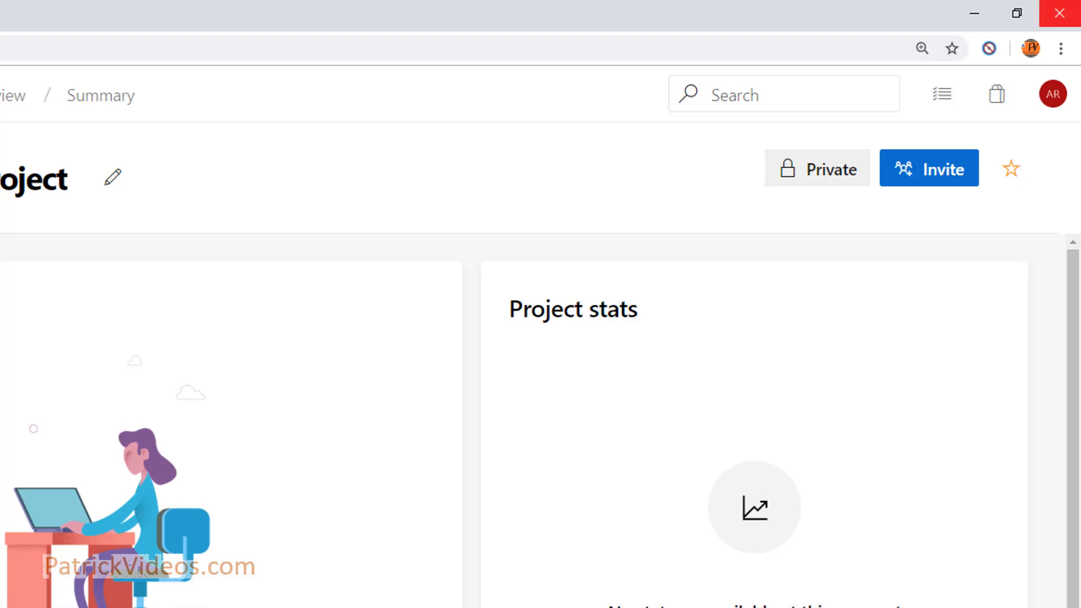
# Invite another user to the project team by their e-mail address
pyautogui.click(934, 179)
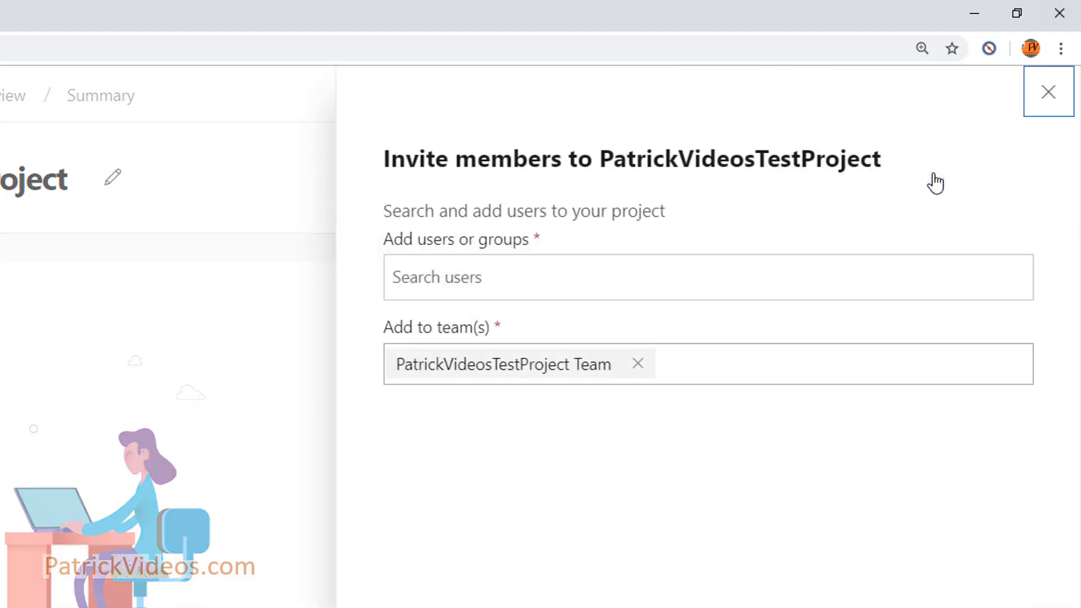
pyautogui.click(416, 276)
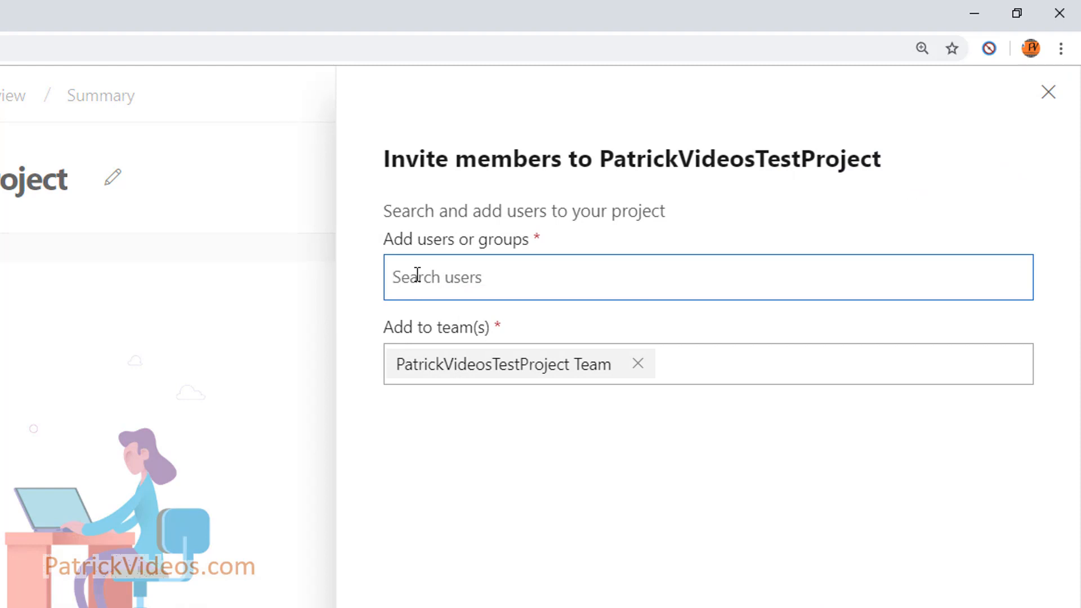
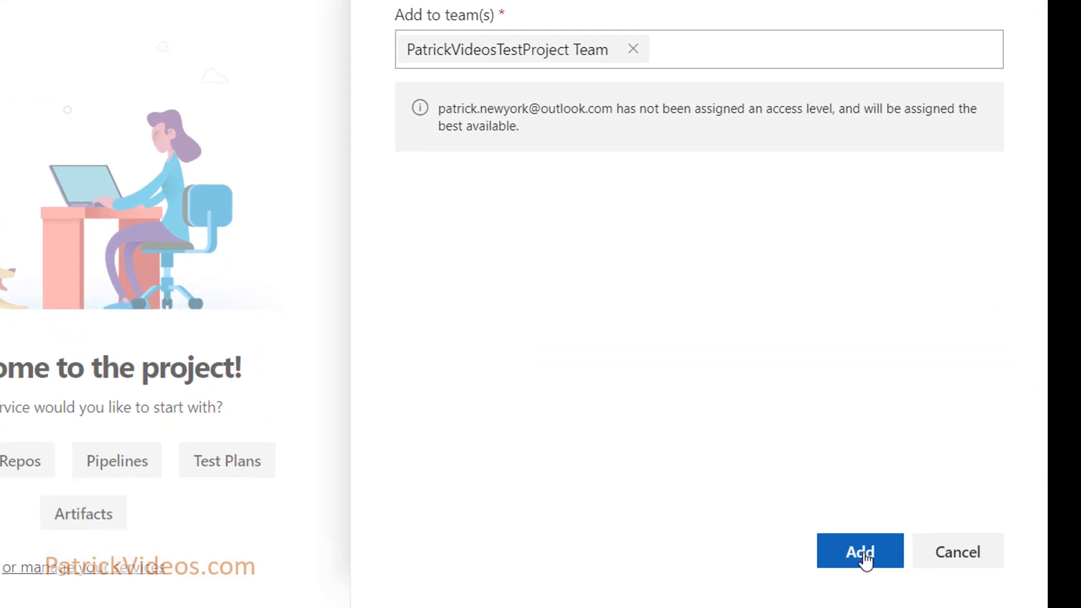
pyautogui.click(861, 553)
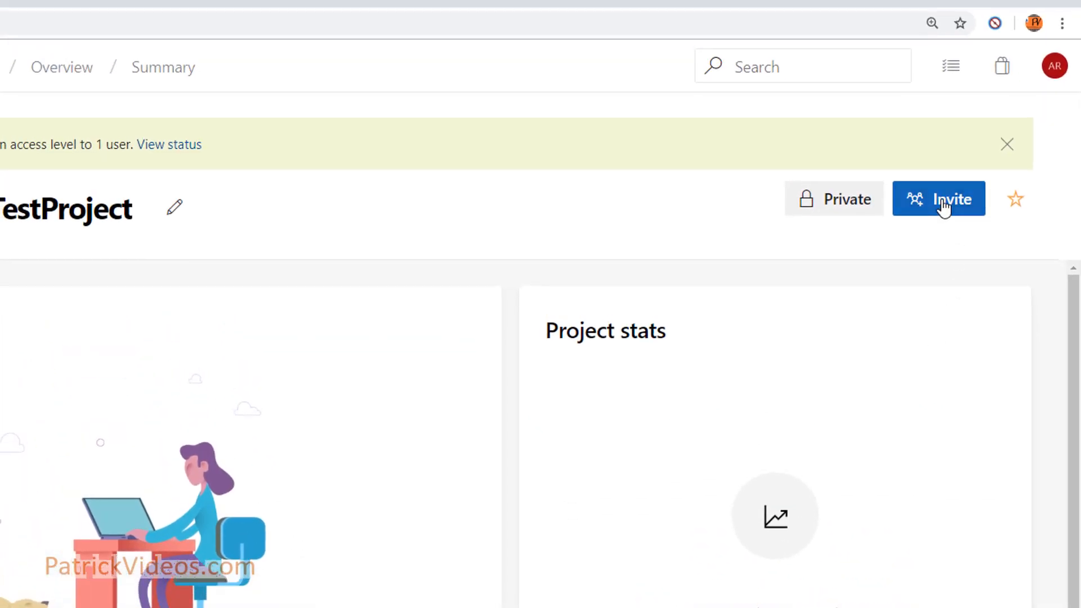
# Reopen the invite panel and begin searching for another user with 'pa'
pyautogui.click(944, 208)
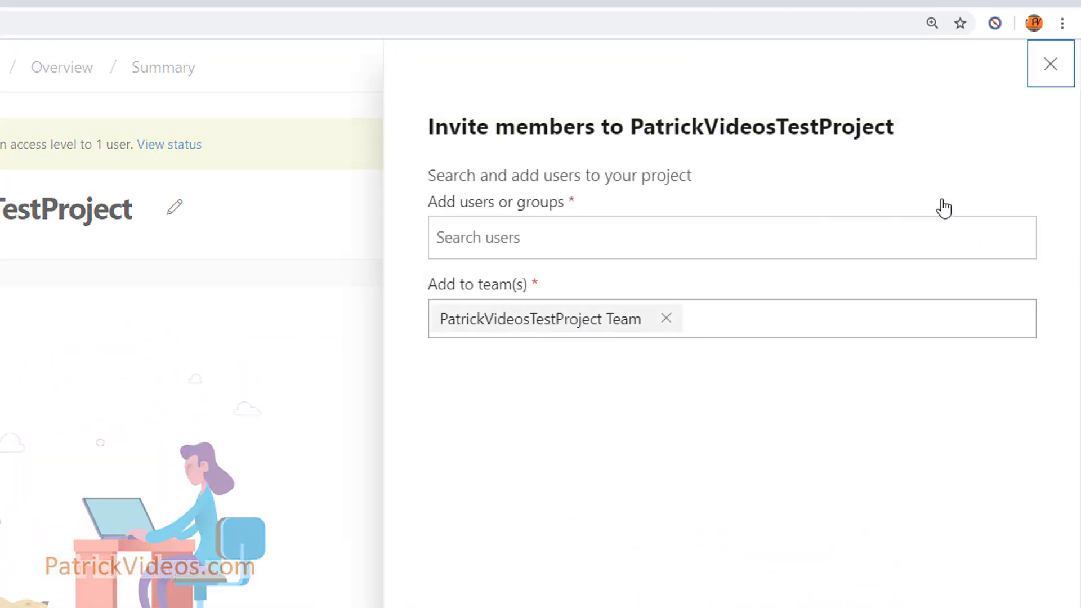
pyautogui.click(541, 241)
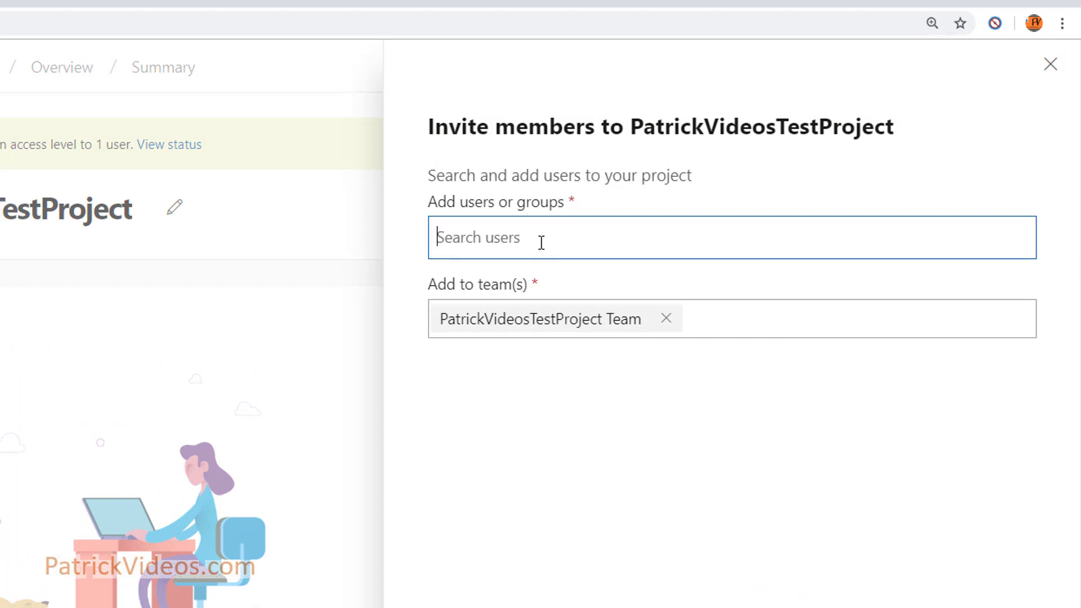
pyautogui.write('pa')
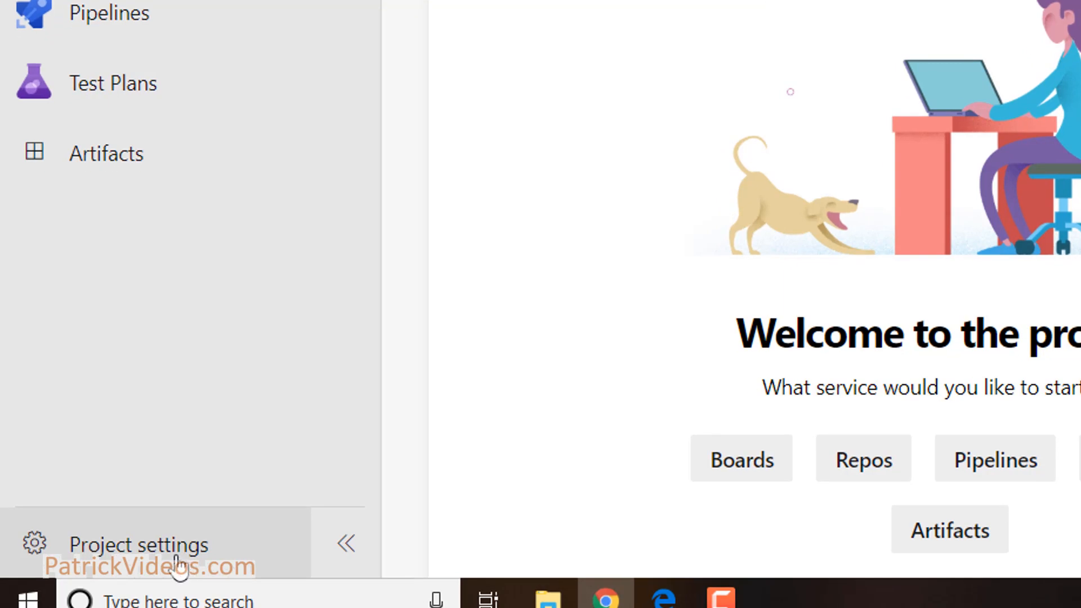
# Open PatrickVideosProject Team from Project settings > Teams
pyautogui.click(179, 551)
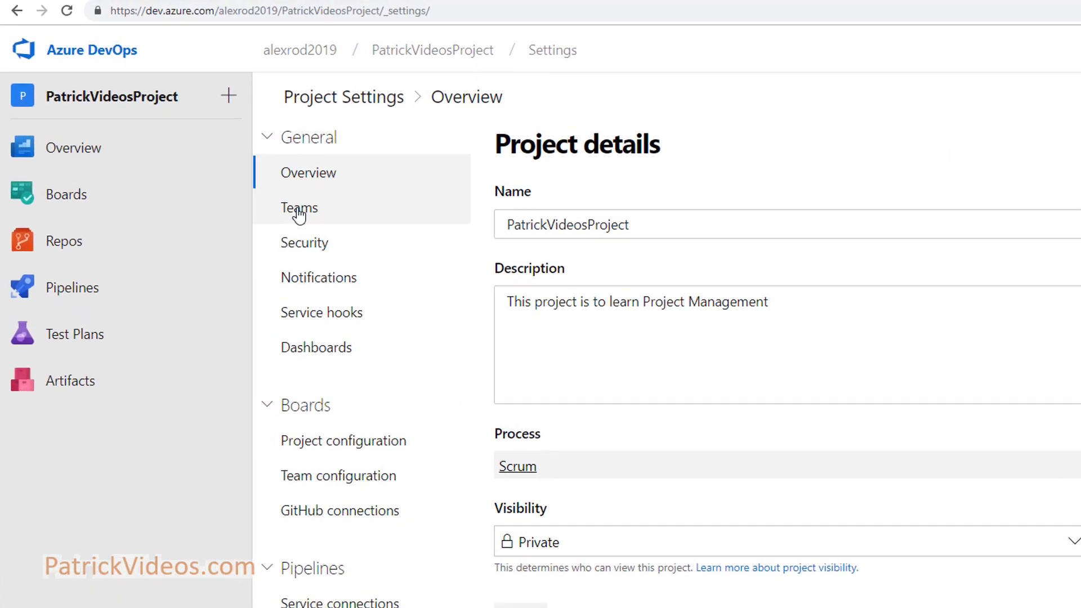
pyautogui.click(299, 213)
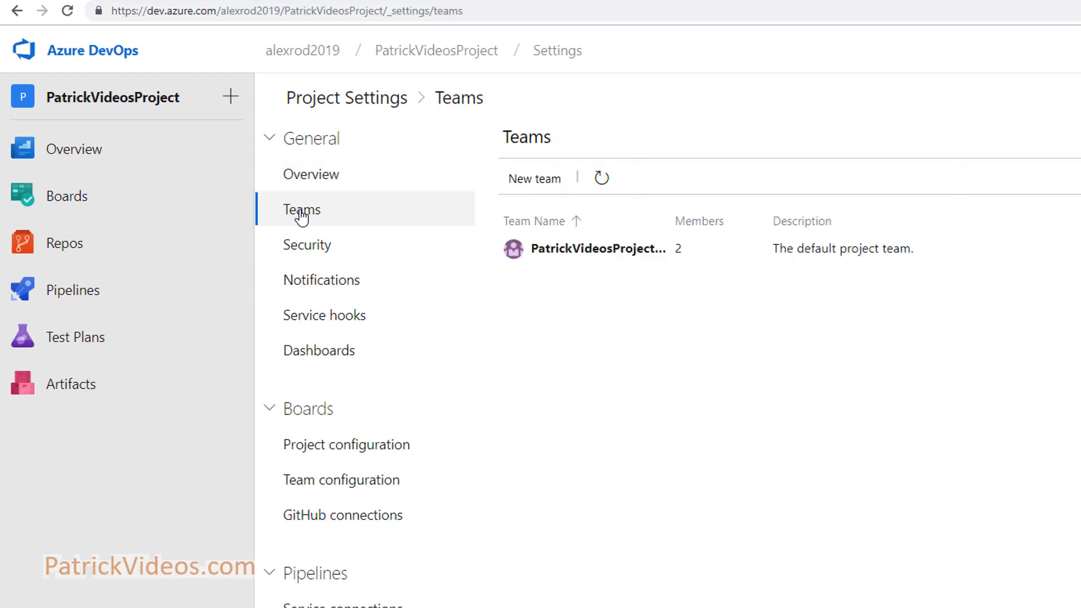
pyautogui.scroll(-2, 684, 260)
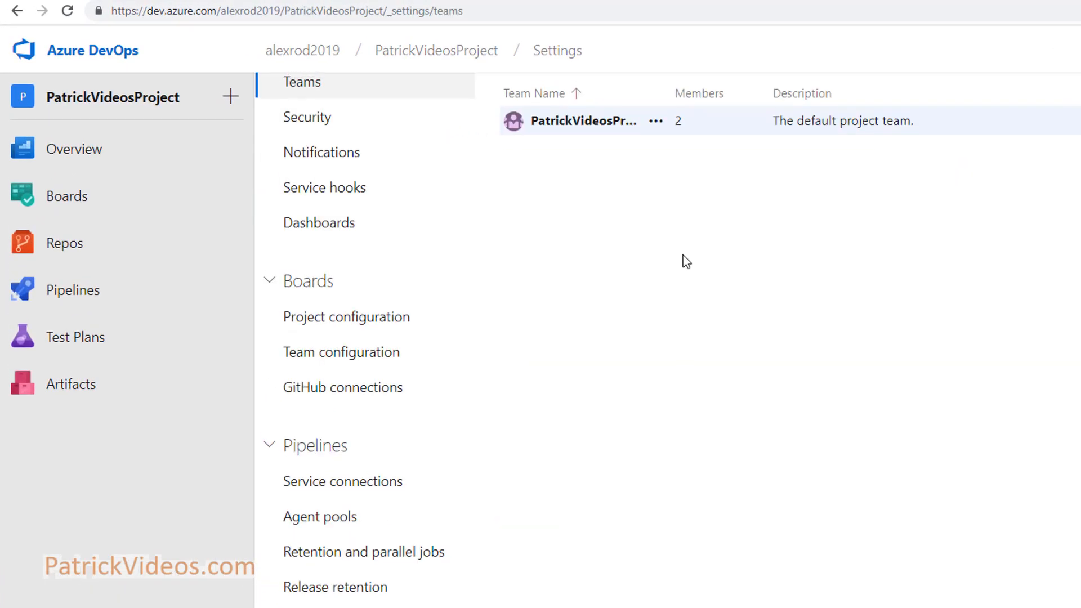
pyautogui.scroll(2, 619, 261)
pyautogui.scroll(-2, 586, 255)
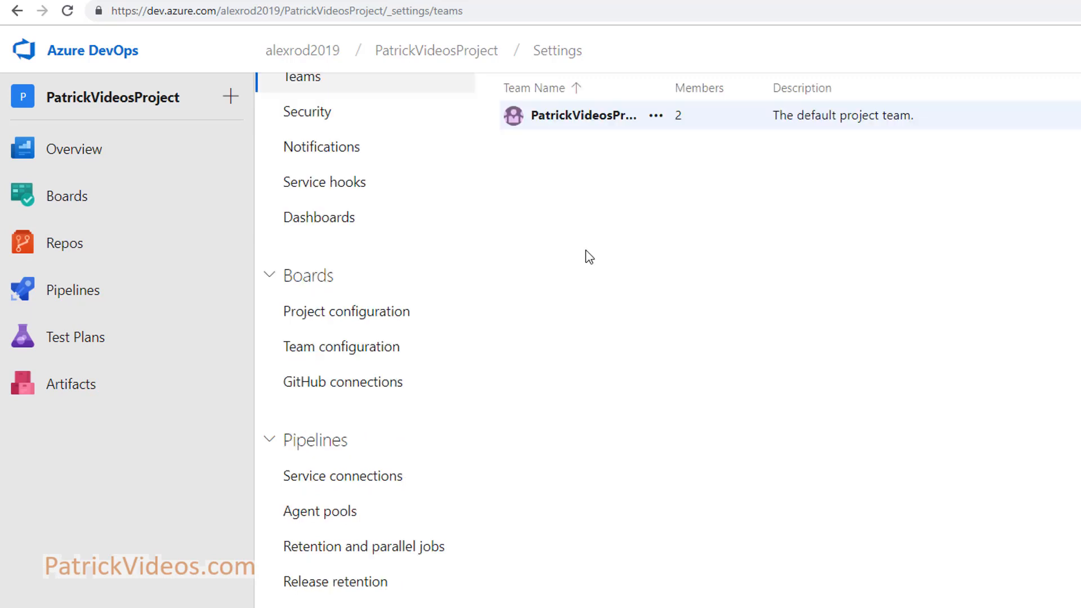
pyautogui.click(587, 124)
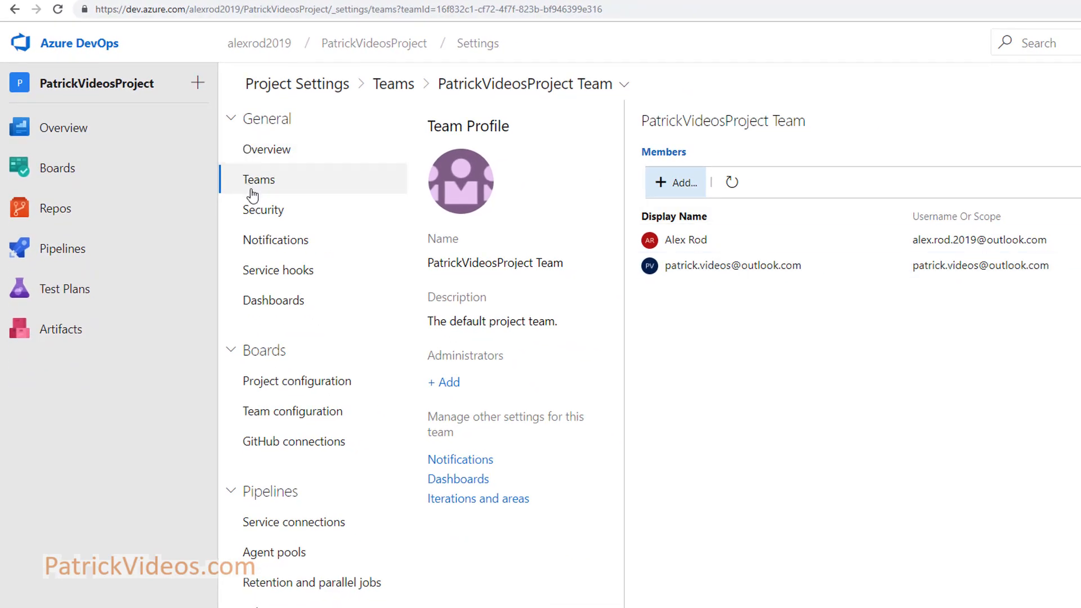
# Add the user found by searching 'pat' to the team and refresh the member list
pyautogui.click(682, 185)
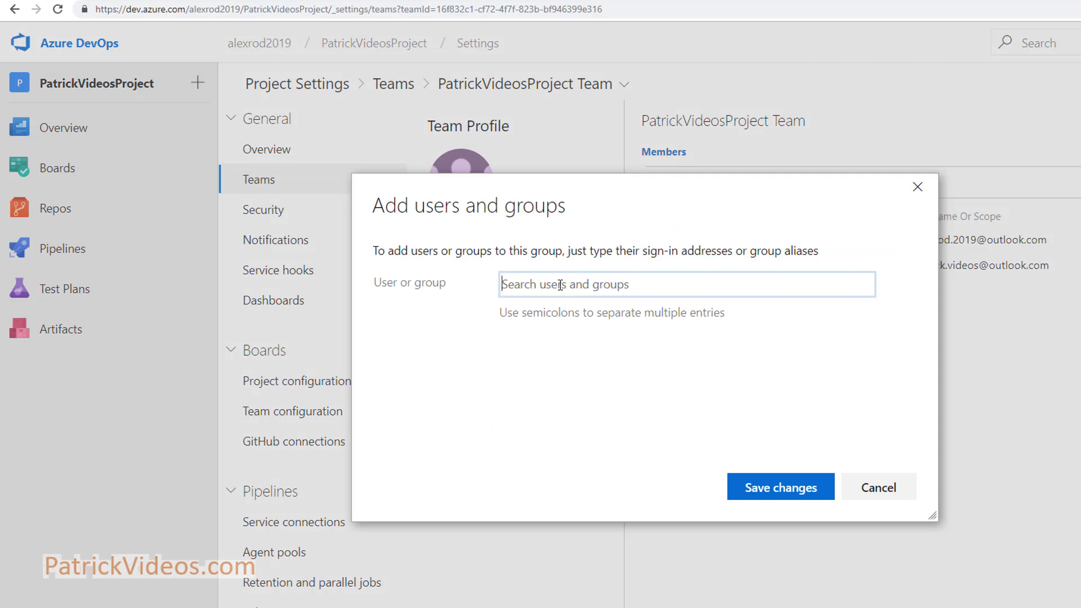
pyautogui.write('pat')
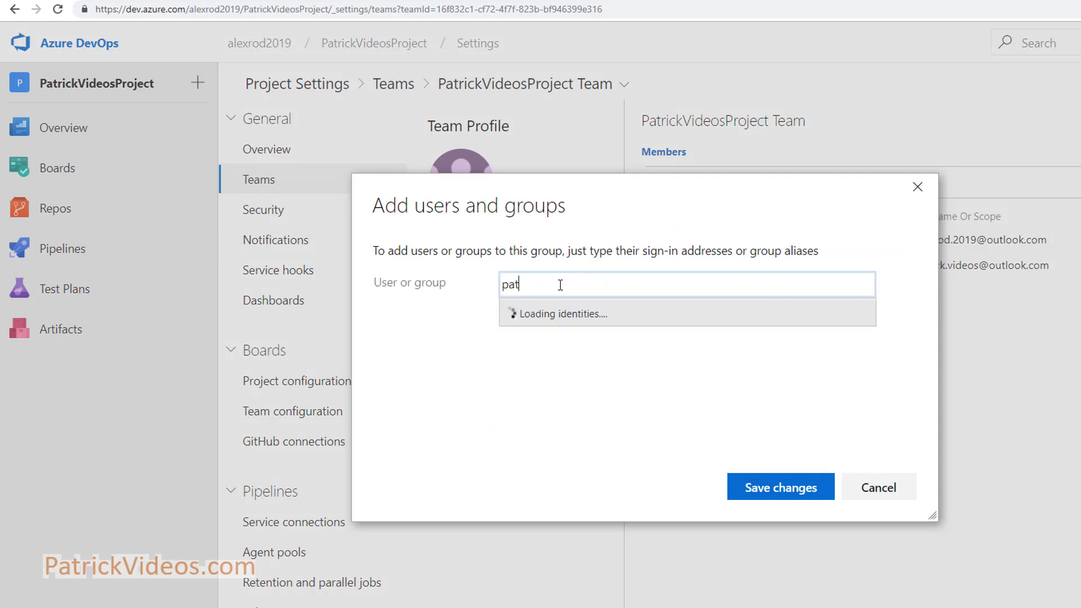
pyautogui.click(608, 344)
pyautogui.click(775, 487)
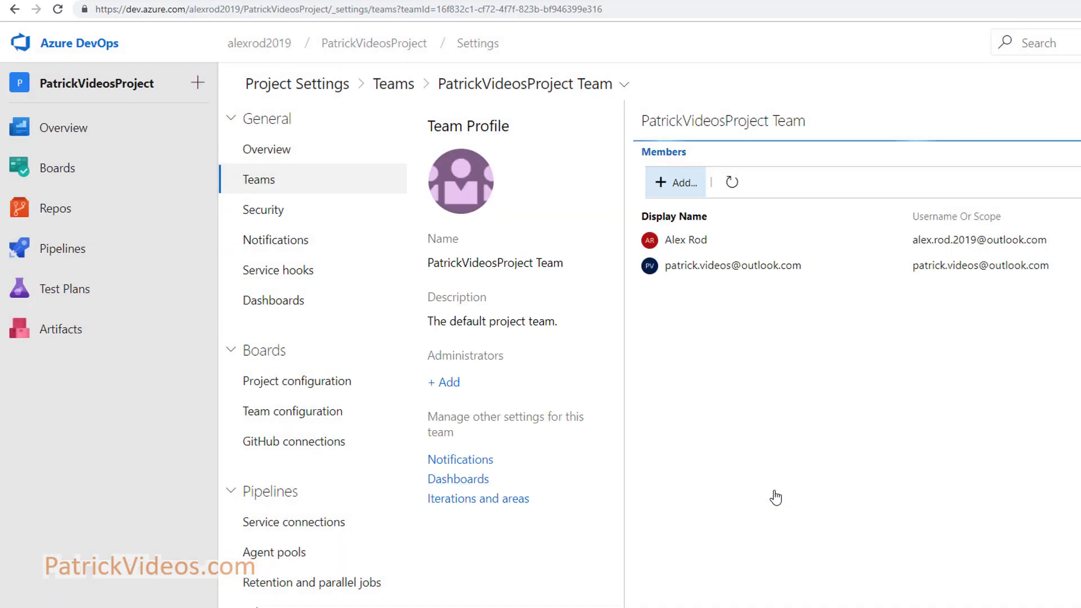
pyautogui.click(732, 183)
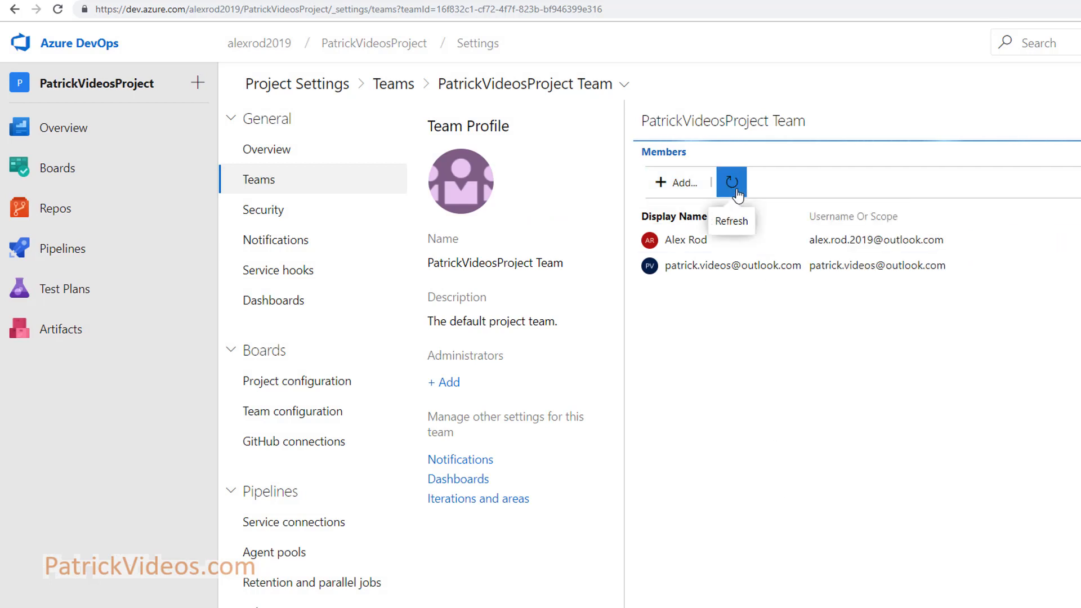
pyautogui.click(731, 182)
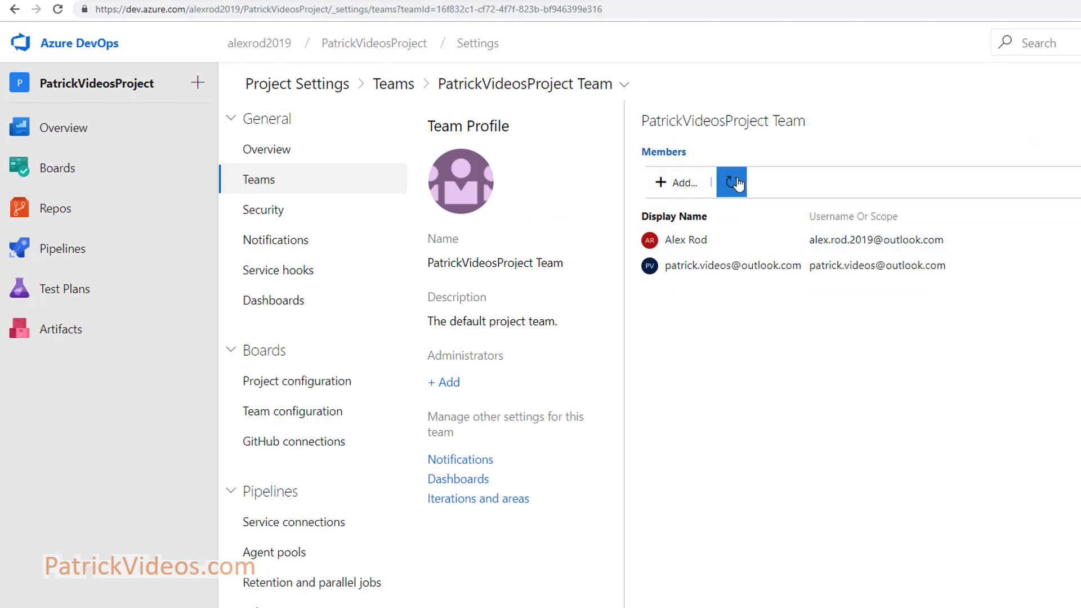
# Add a second user found by searching 'patrick' and refresh the member list
pyautogui.click(676, 183)
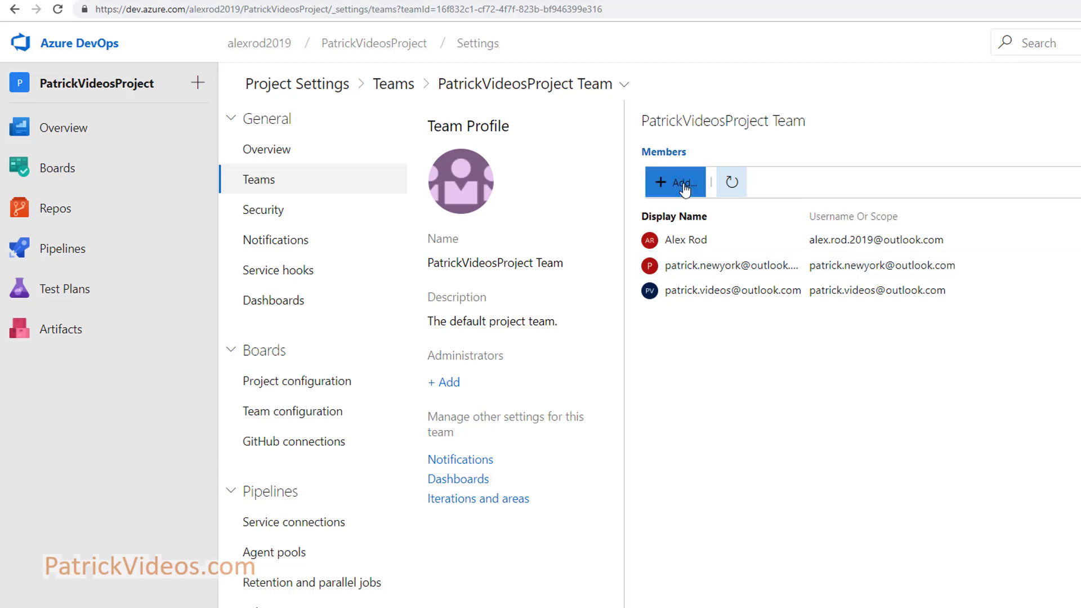
pyautogui.write('patrick')
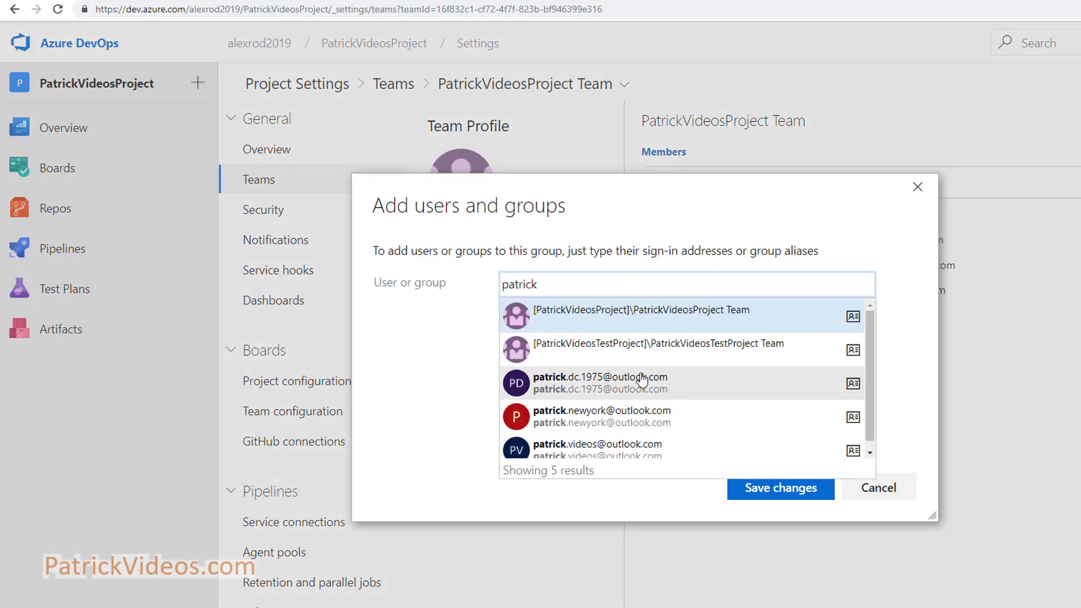
pyautogui.click(640, 382)
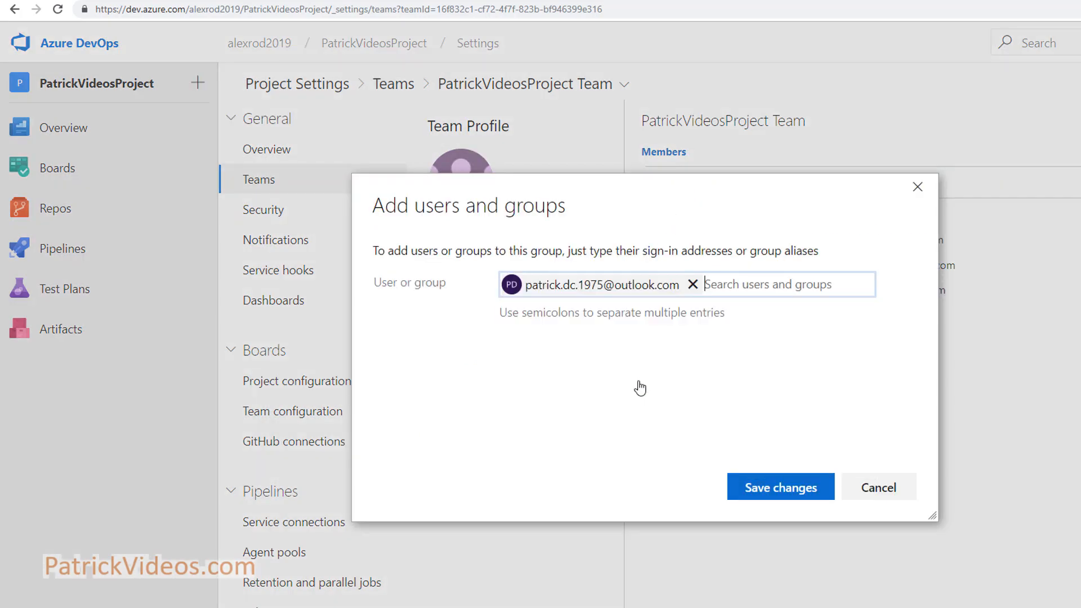
pyautogui.click(780, 488)
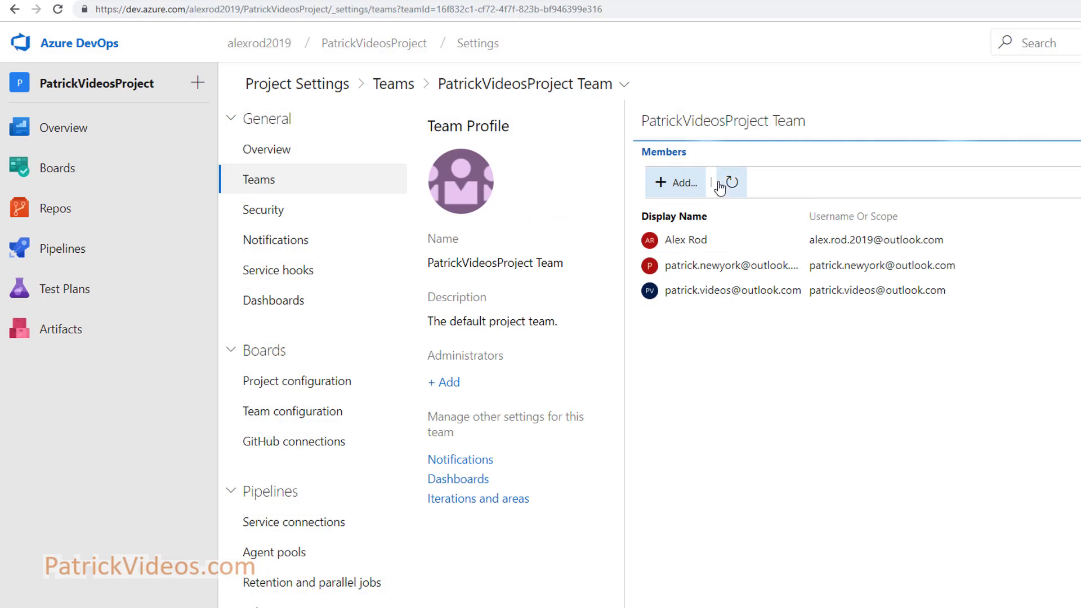
pyautogui.click(729, 183)
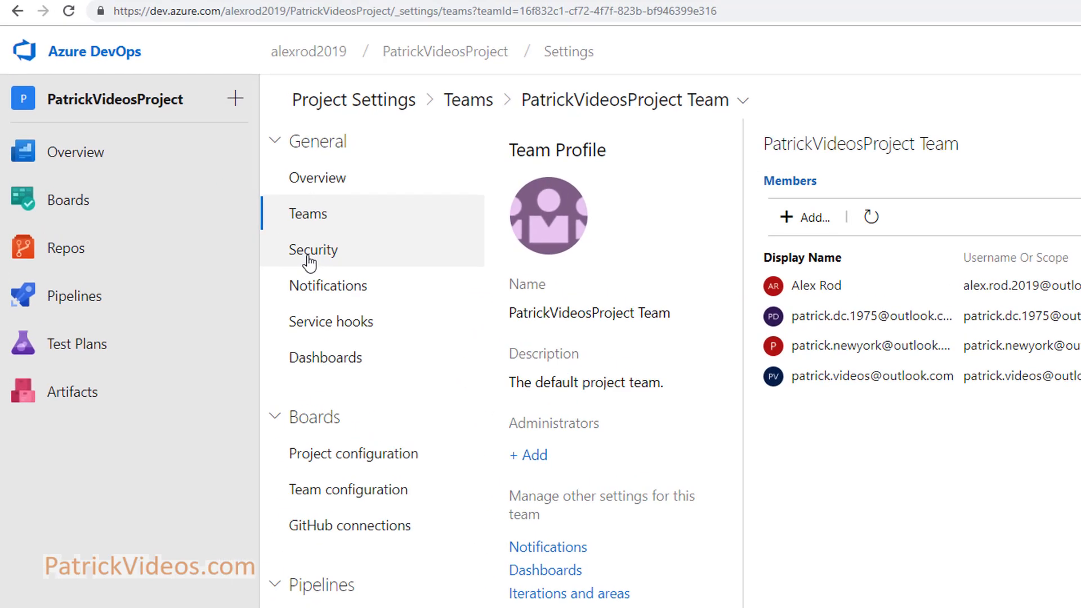
# Open the project's Security settings and select the Project Administrators group
pyautogui.click(309, 254)
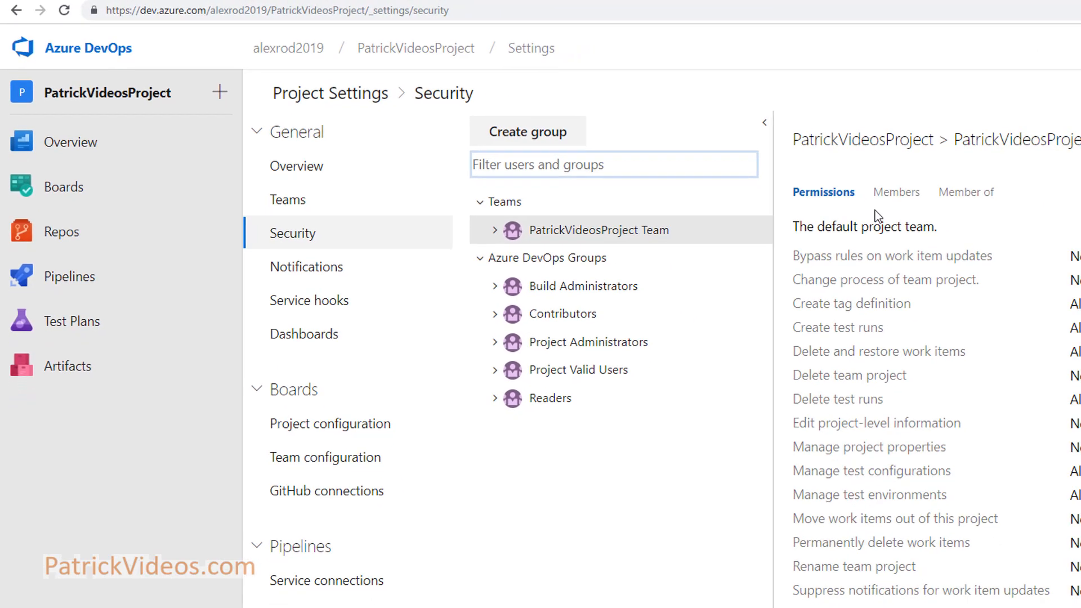
pyautogui.click(895, 192)
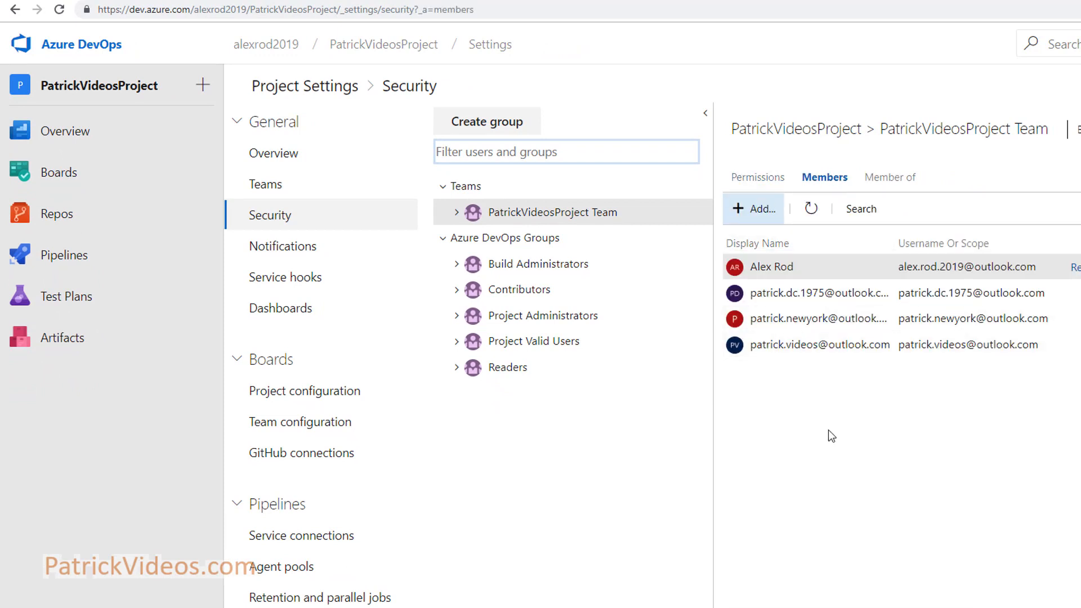
pyautogui.click(545, 319)
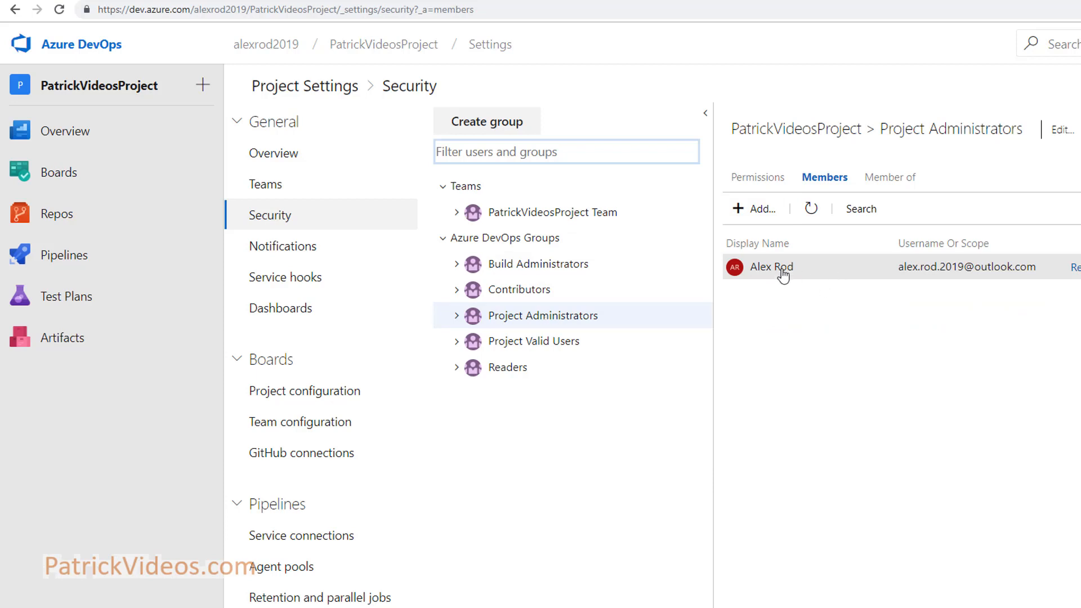
# Add the user matching 'pat' to Project Administrators, save, and recheck the group's members
pyautogui.click(762, 210)
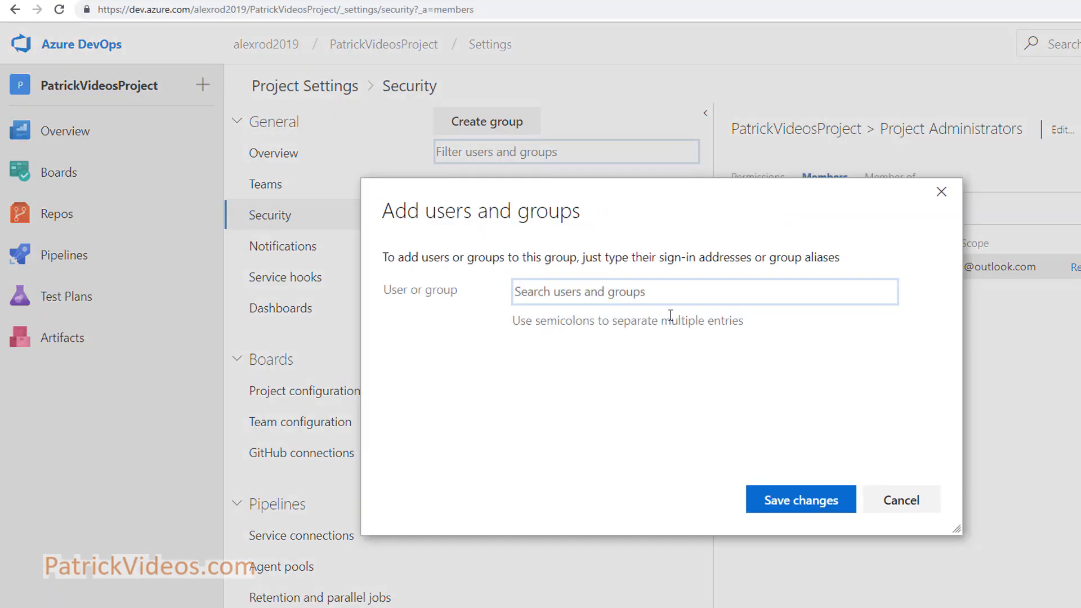
pyautogui.write('pat')
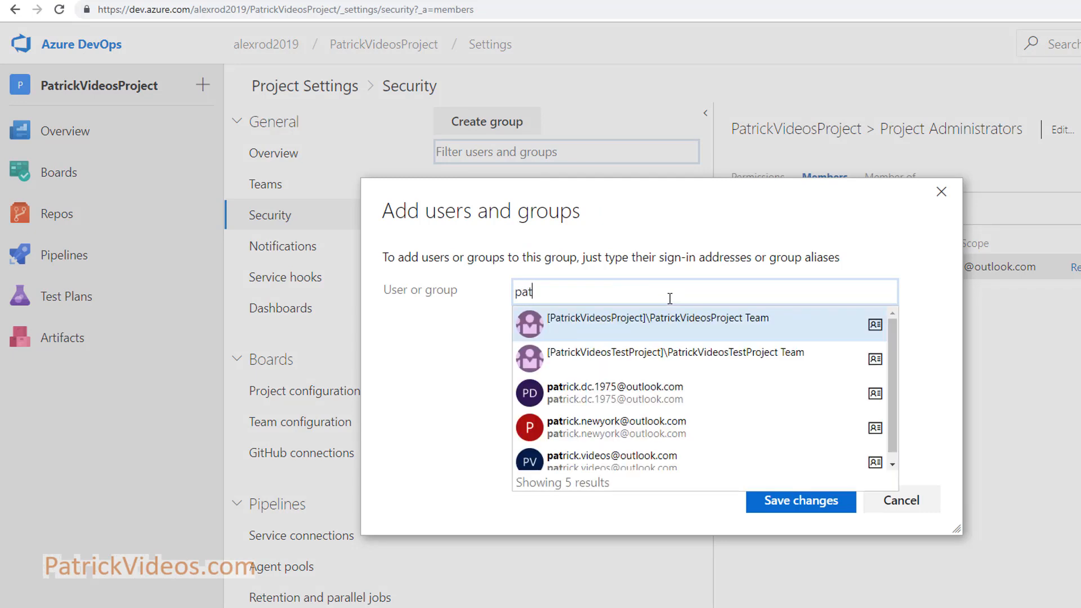
pyautogui.click(614, 461)
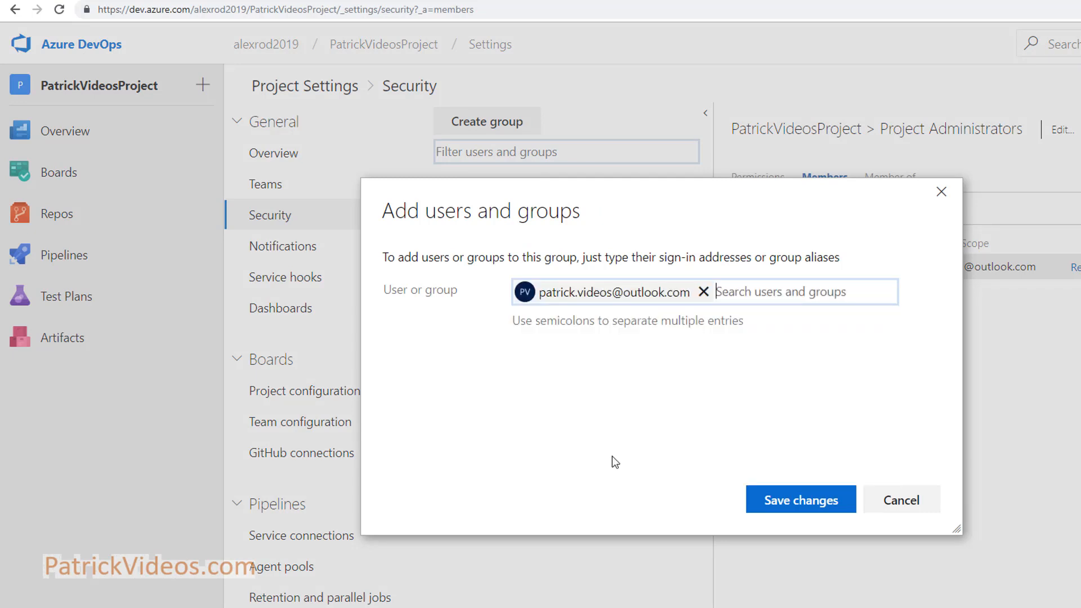
pyautogui.click(777, 501)
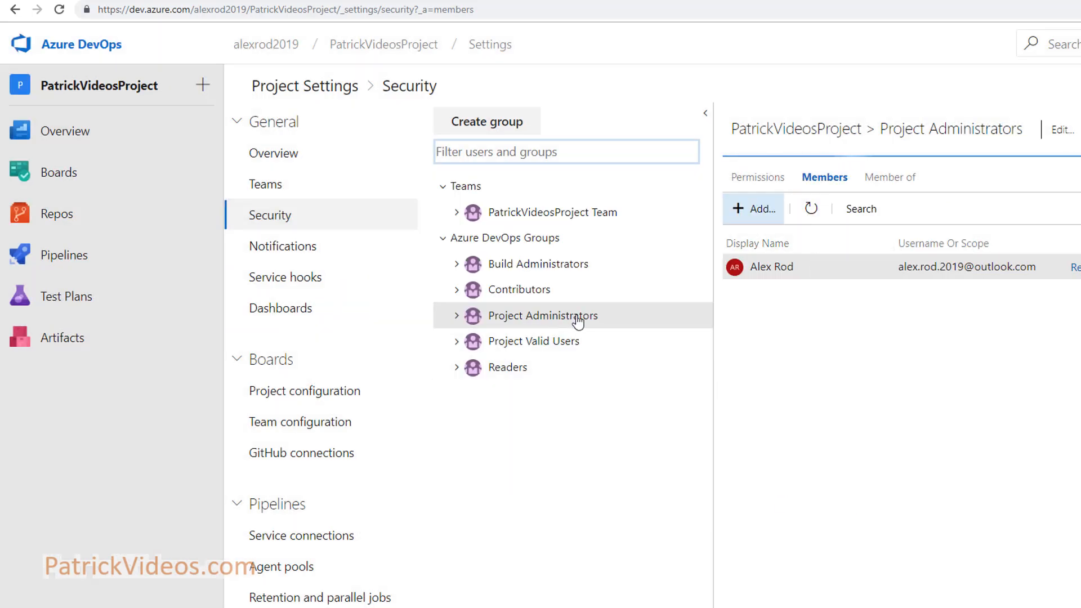
pyautogui.click(813, 211)
pyautogui.click(811, 214)
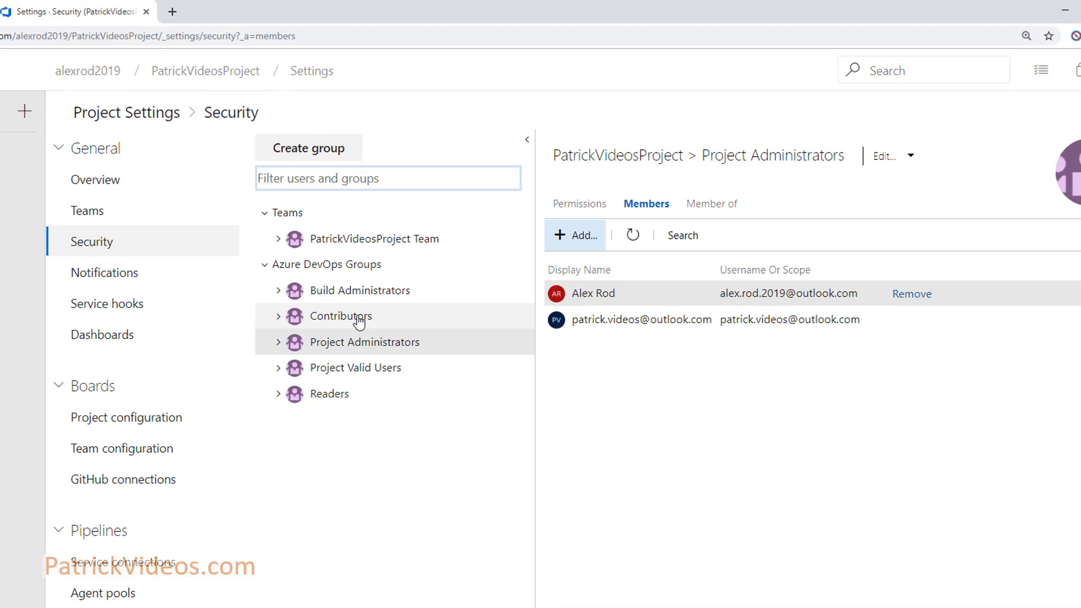
pyautogui.click(536, 293)
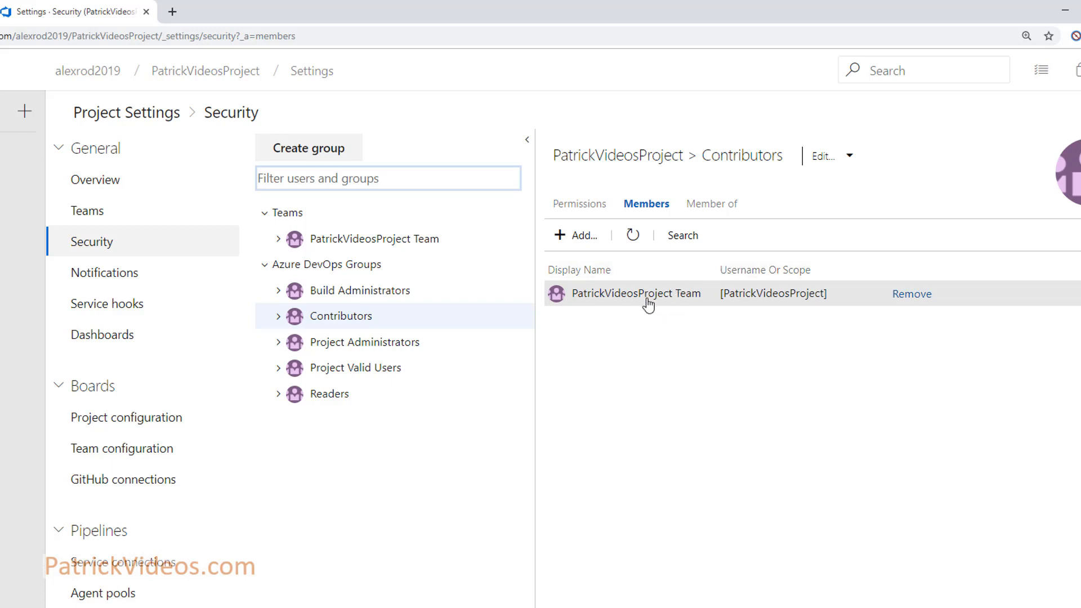
pyautogui.click(360, 342)
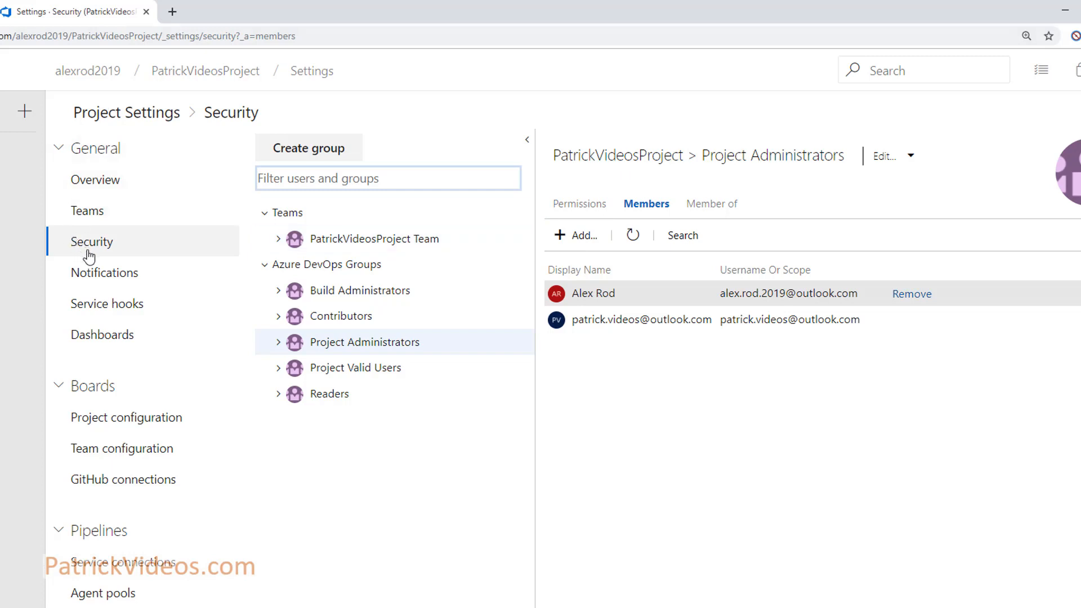
# Create a Stakeholders team described as 'These are stakeholders' with Readers permissions
pyautogui.click(96, 219)
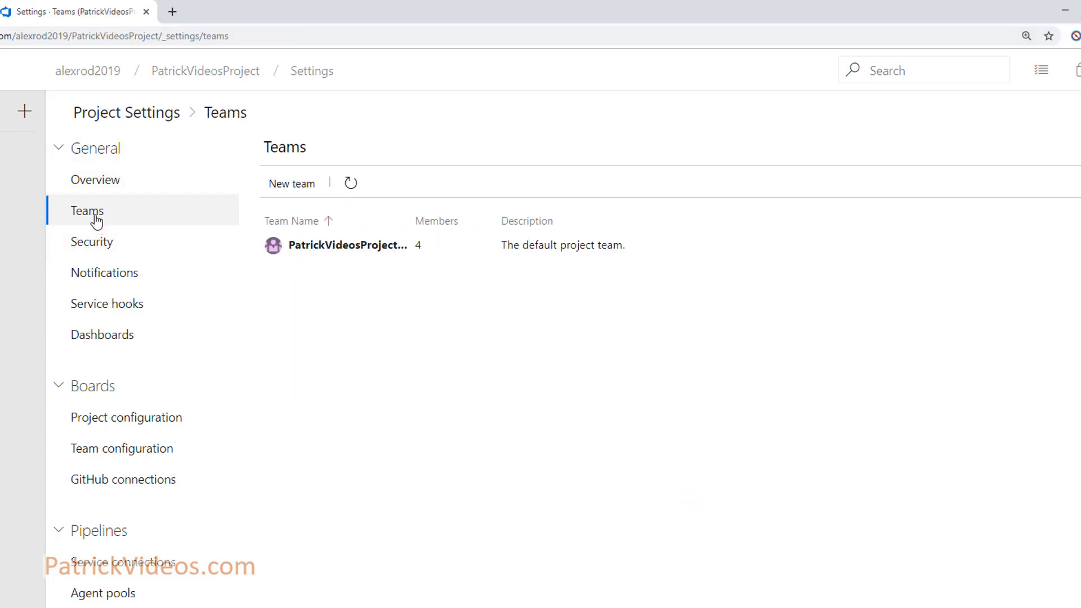
pyautogui.click(297, 186)
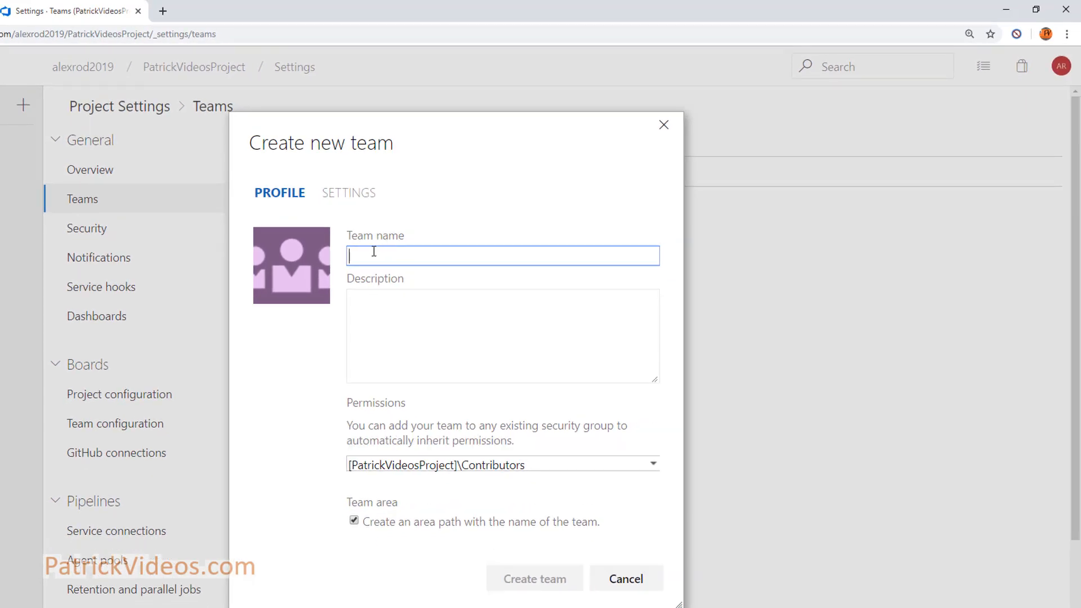
pyautogui.write('Stakeholder')
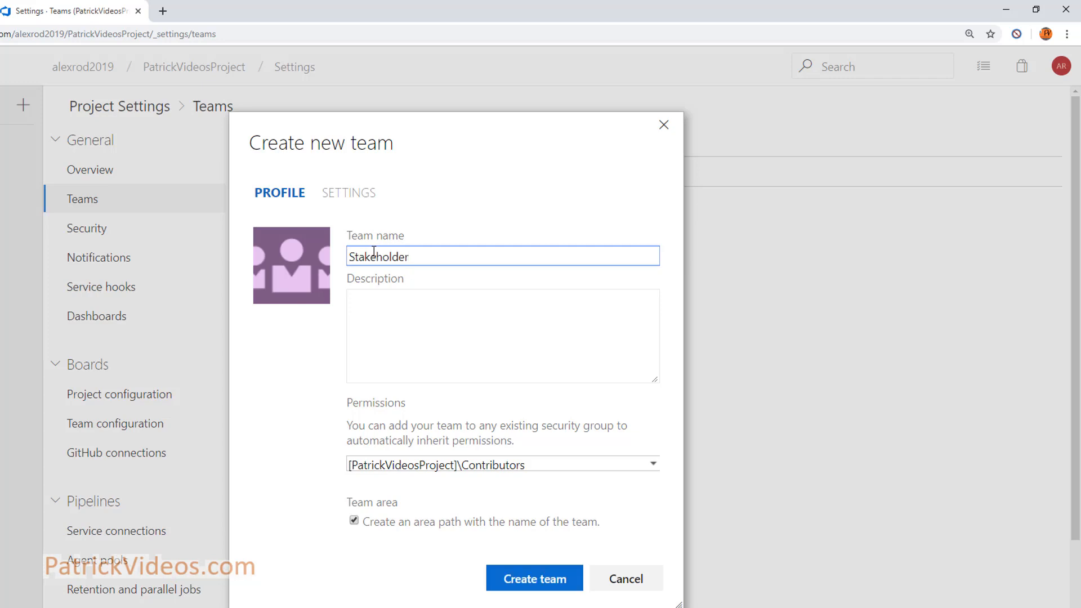
pyautogui.write('s')
pyautogui.click(427, 328)
pyautogui.write('These are stakeholders')
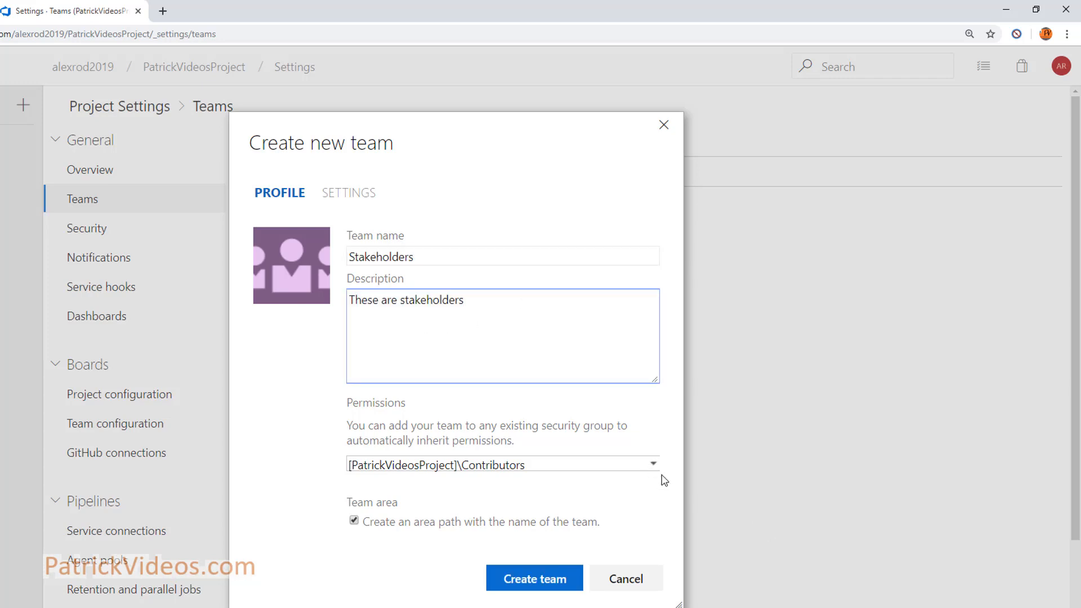
pyautogui.click(653, 466)
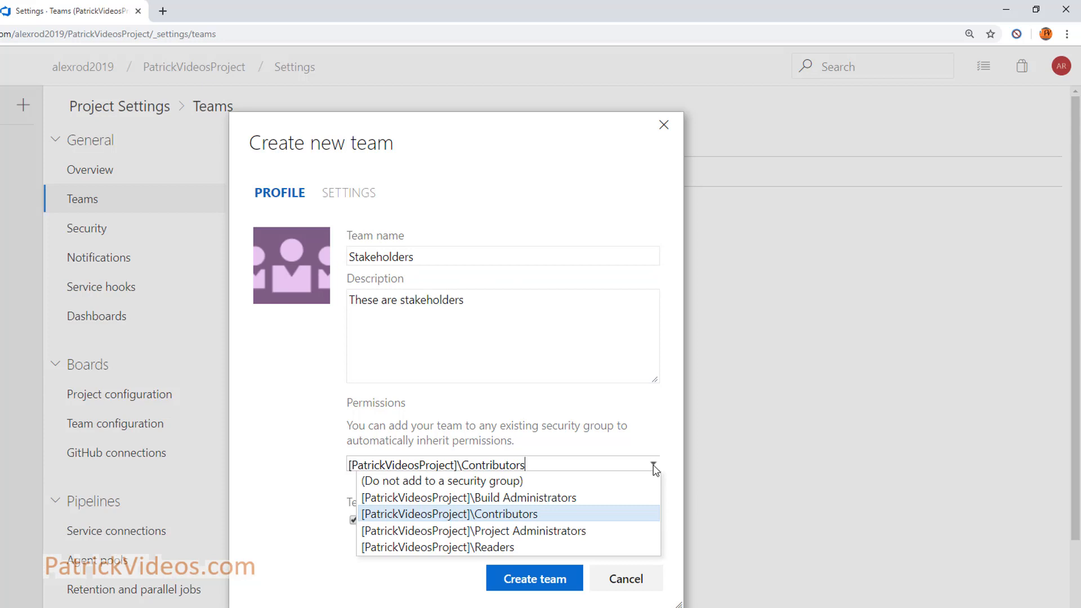
pyautogui.click(519, 549)
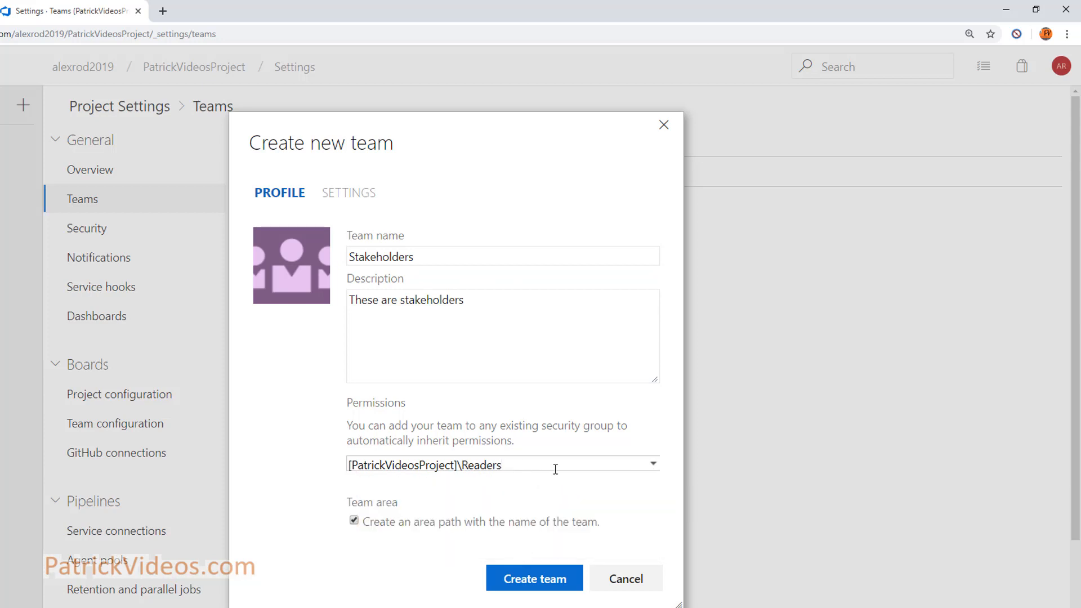
pyautogui.click(535, 580)
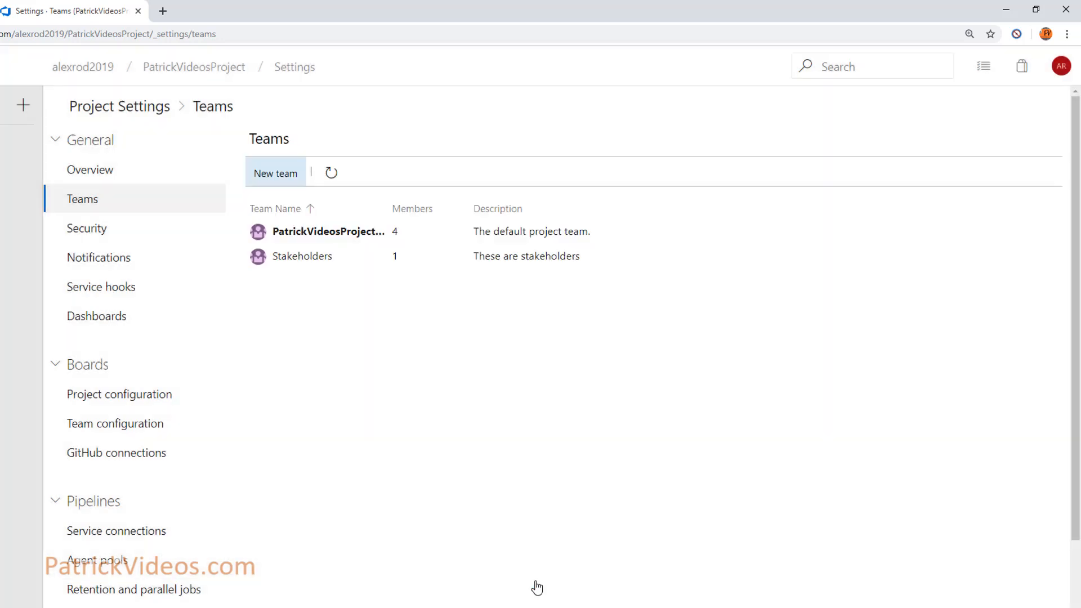
# Remove the existing member from the Stakeholders team and refresh its member list
pyautogui.scroll(-2, 314, 265)
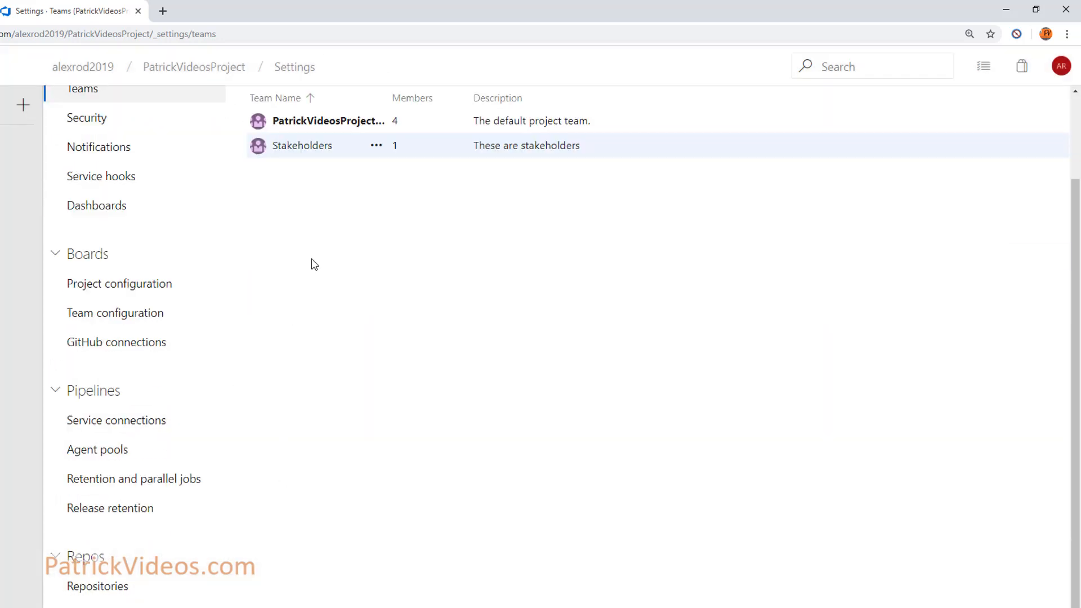
pyautogui.click(314, 147)
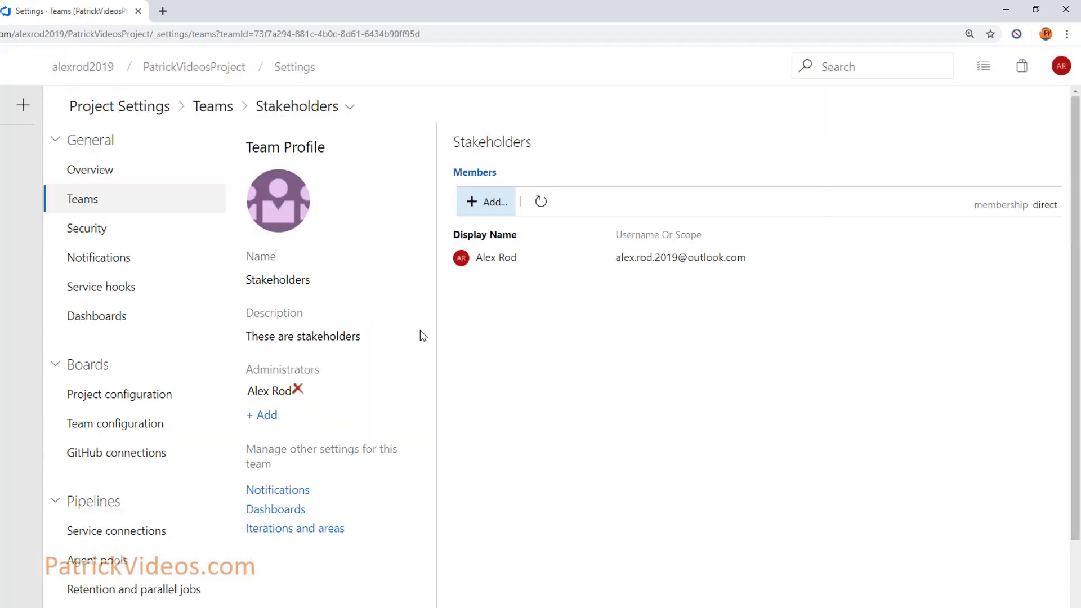
pyautogui.moveTo(763, 266)
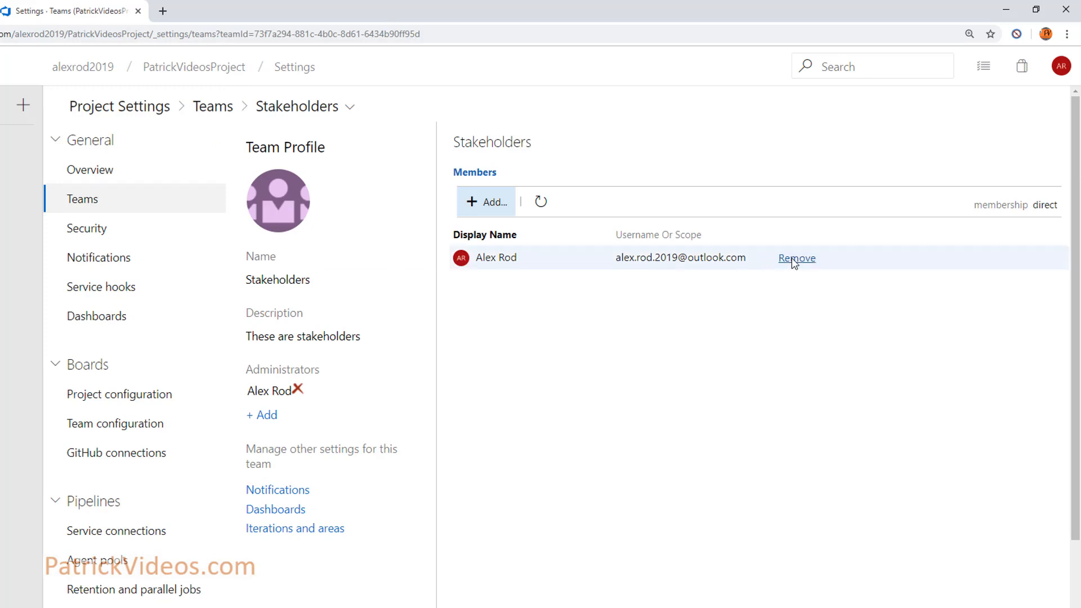
pyautogui.scroll(-3, 773, 264)
pyautogui.click(790, 123)
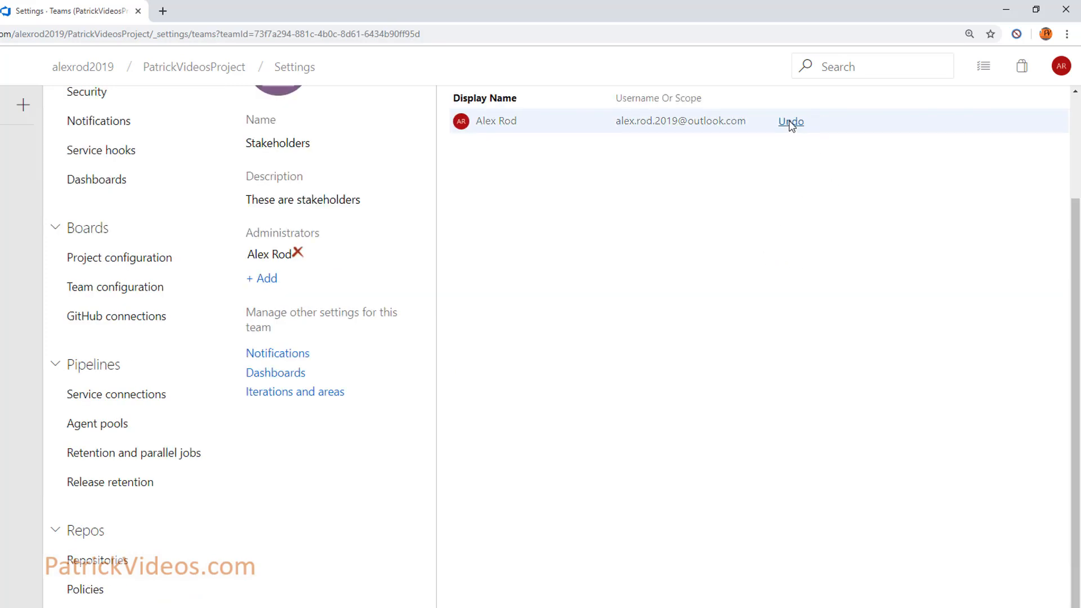
pyautogui.scroll(3, 736, 261)
pyautogui.click(539, 197)
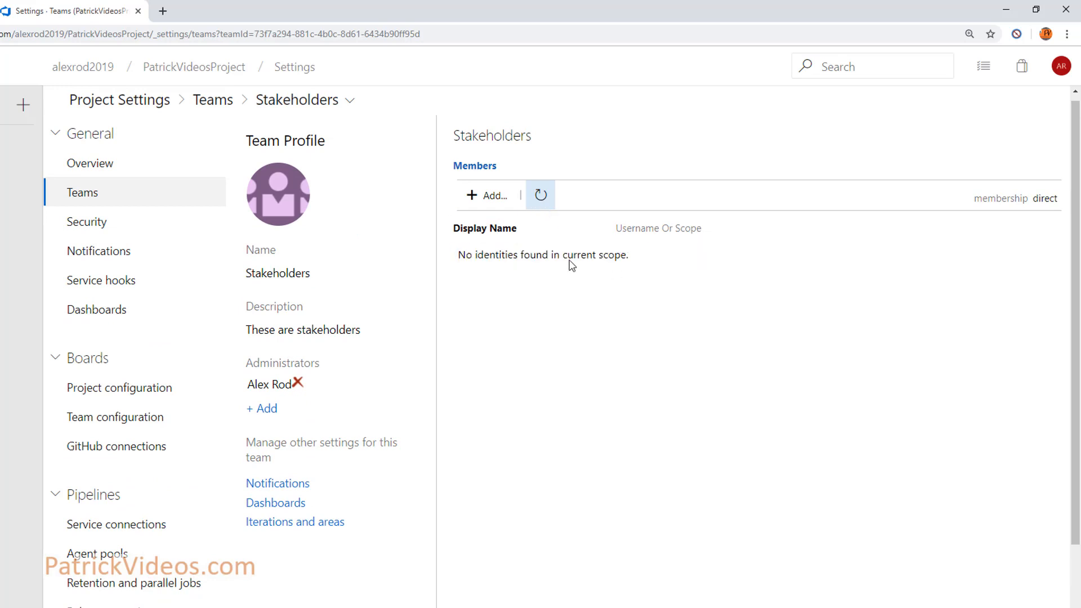
# Add the other user account to Stakeholders, save, and return to the Teams list
pyautogui.click(493, 195)
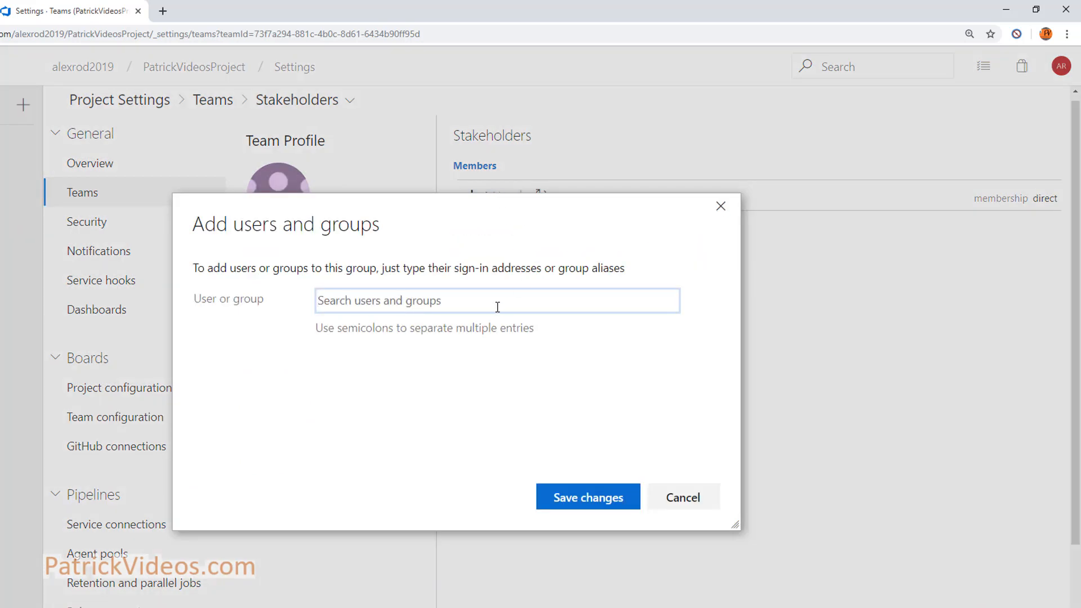
pyautogui.write('patri')
pyautogui.click(478, 446)
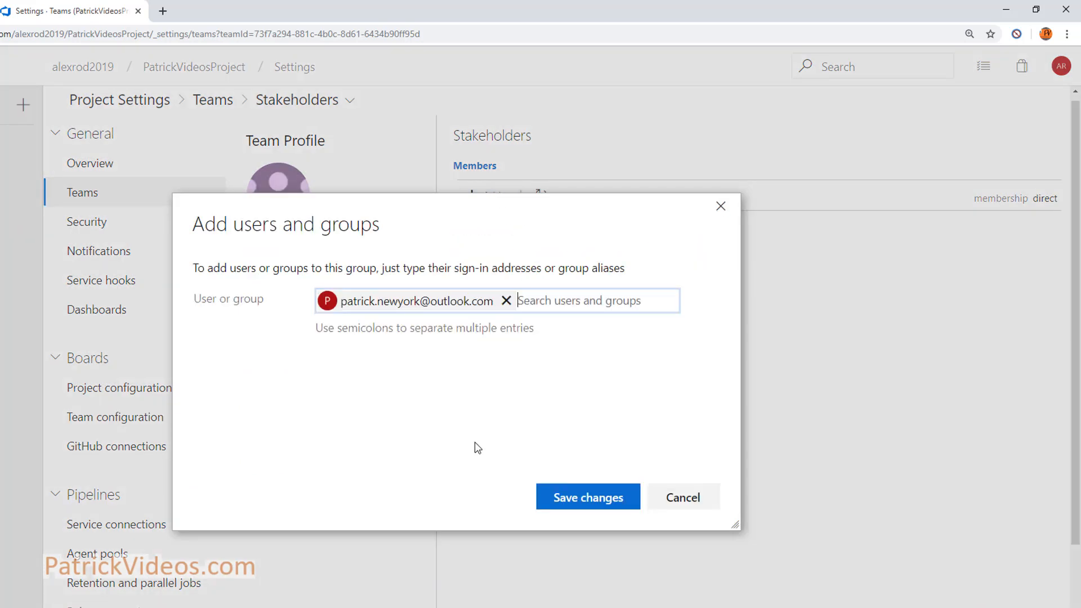
pyautogui.click(581, 497)
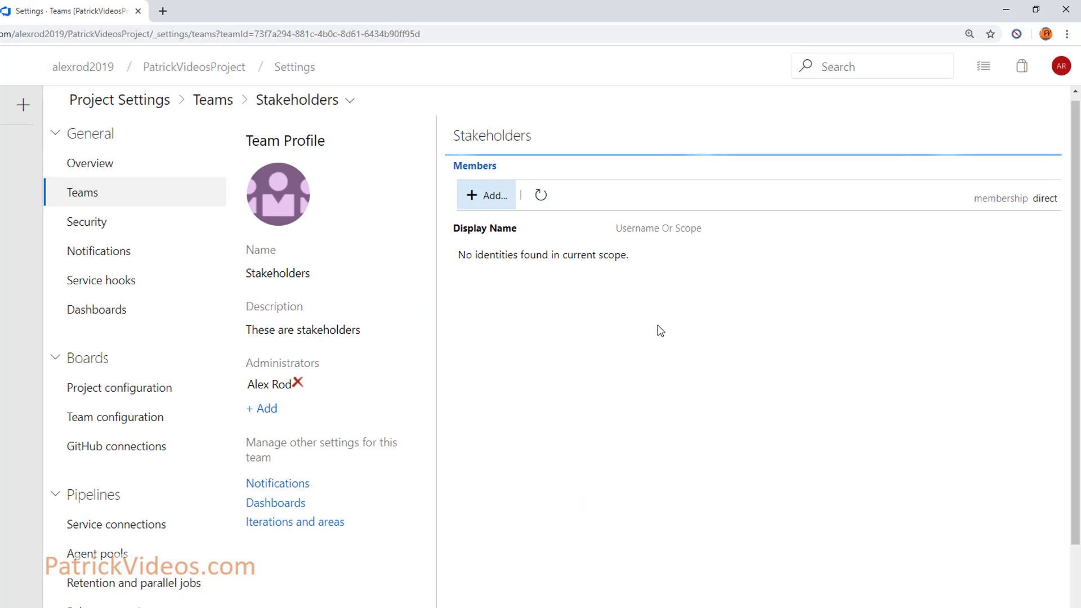
pyautogui.hotkey('alt', 'Left')
# Review the Project Administrators group's permissions and members in Security settings
pyautogui.scroll(-2, 312, 233)
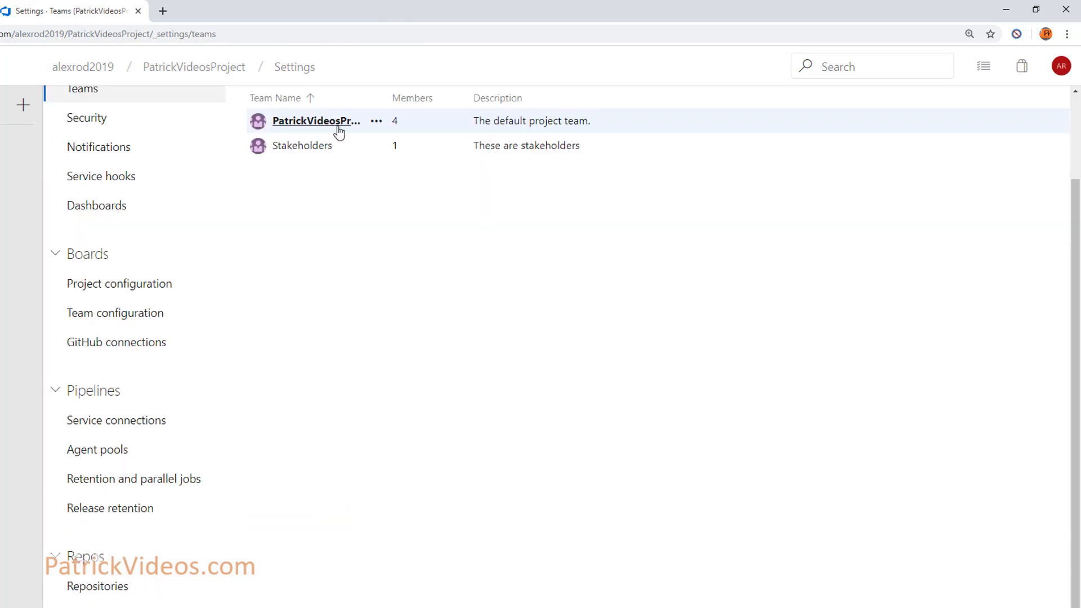
pyautogui.click(338, 127)
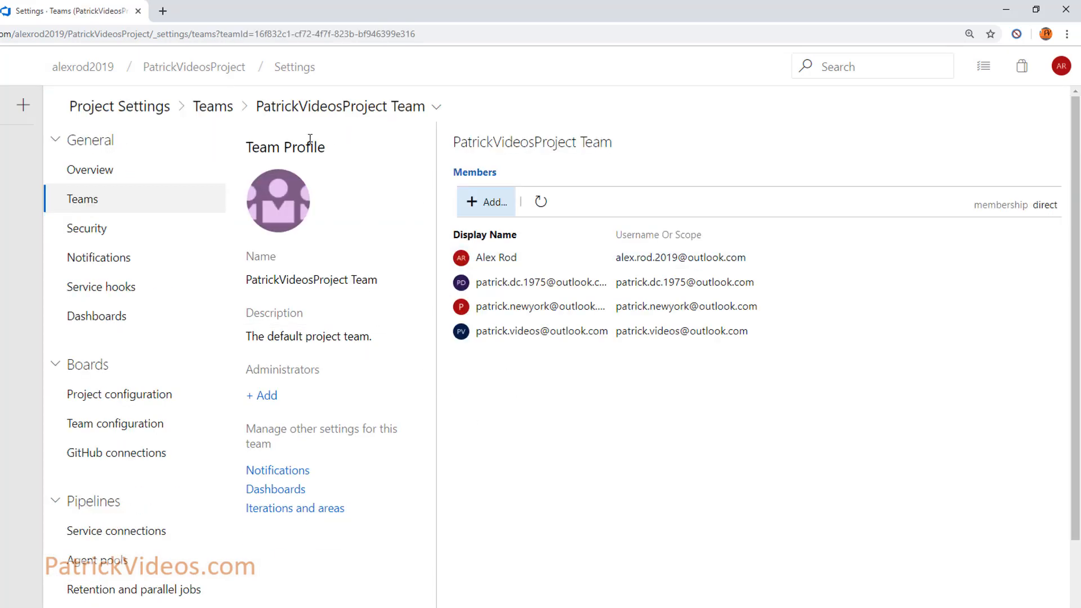
pyautogui.click(89, 229)
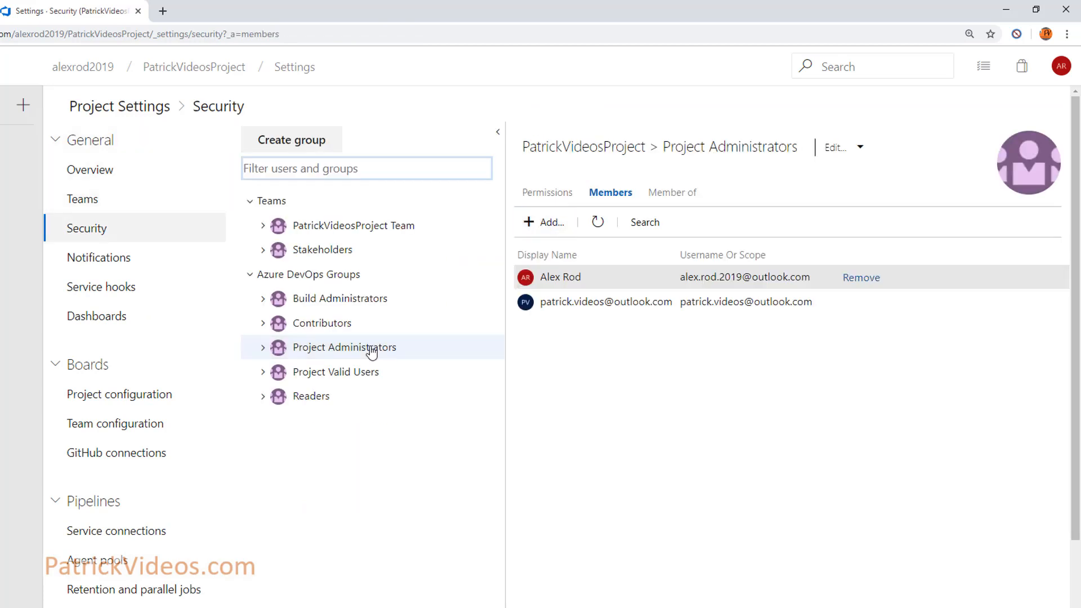
pyautogui.click(557, 191)
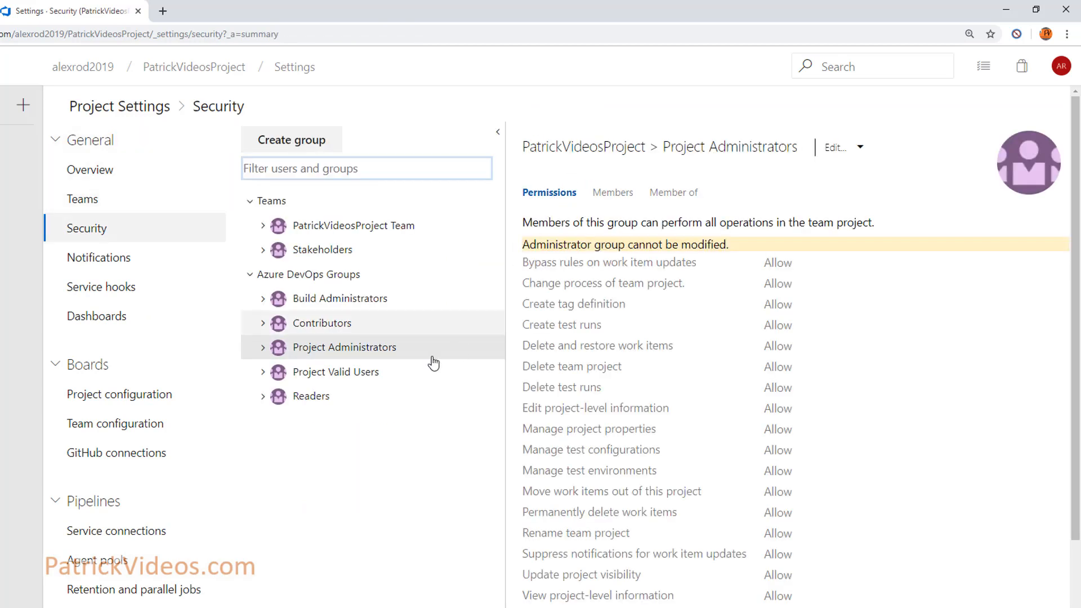
pyautogui.click(625, 198)
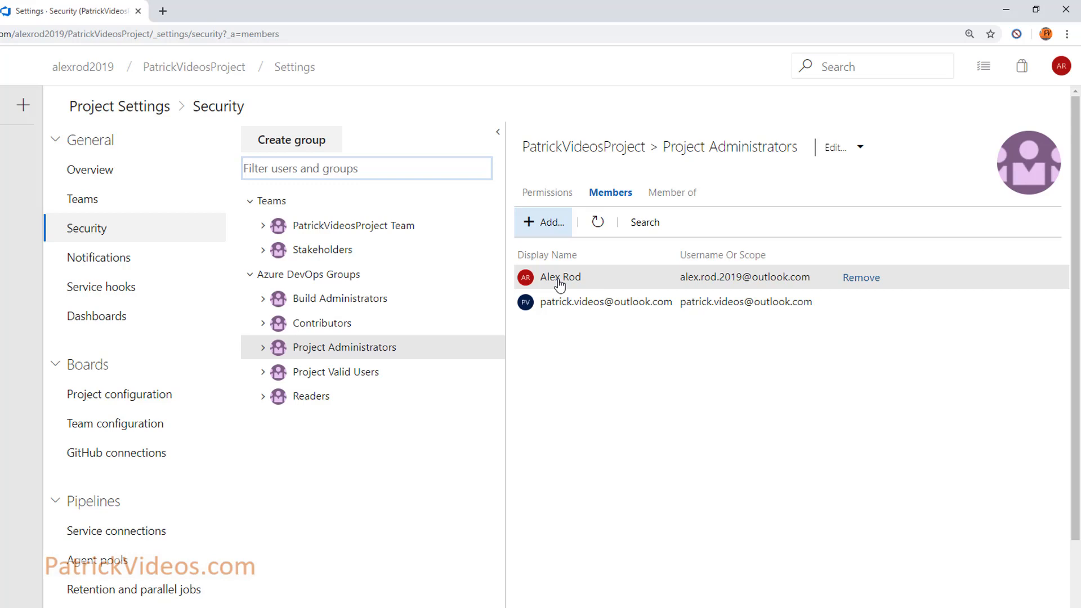
pyautogui.click(337, 356)
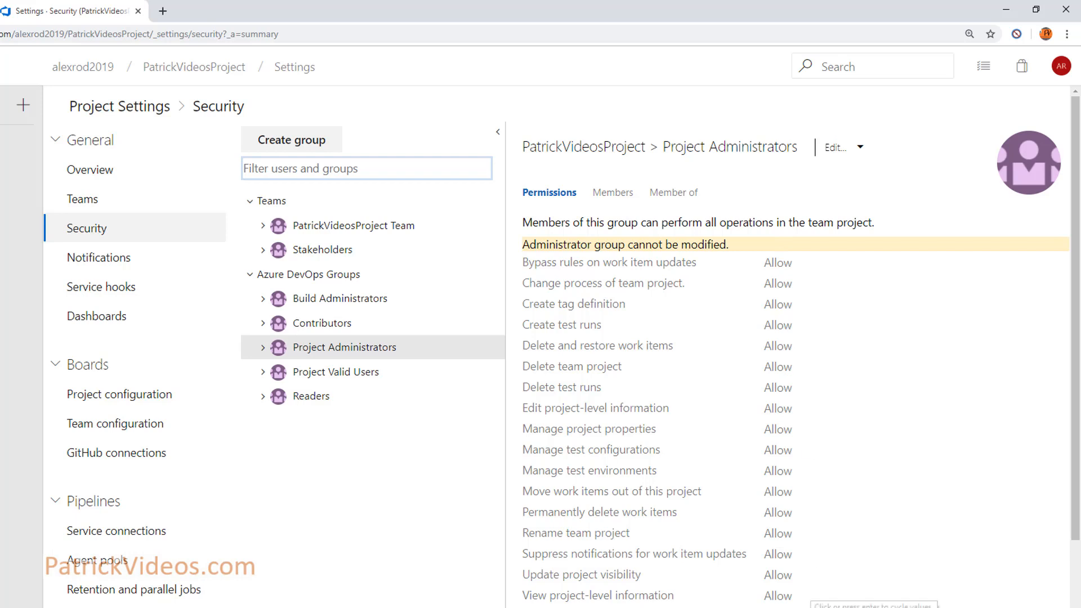
# Review the Contributors and Readers permissions, then show the Contributors group's members
pyautogui.click(325, 326)
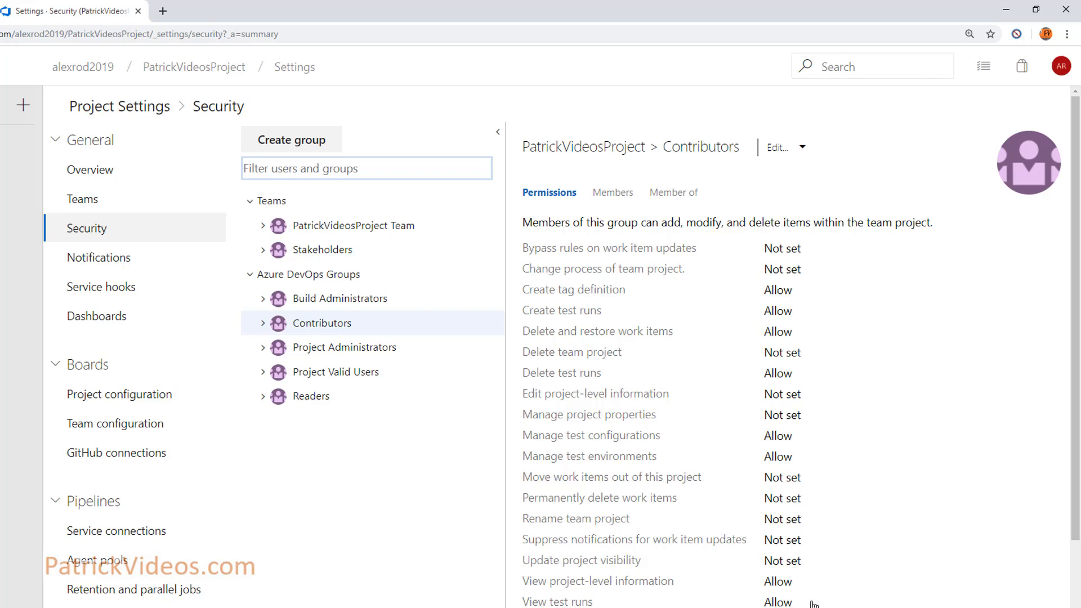
pyautogui.click(311, 399)
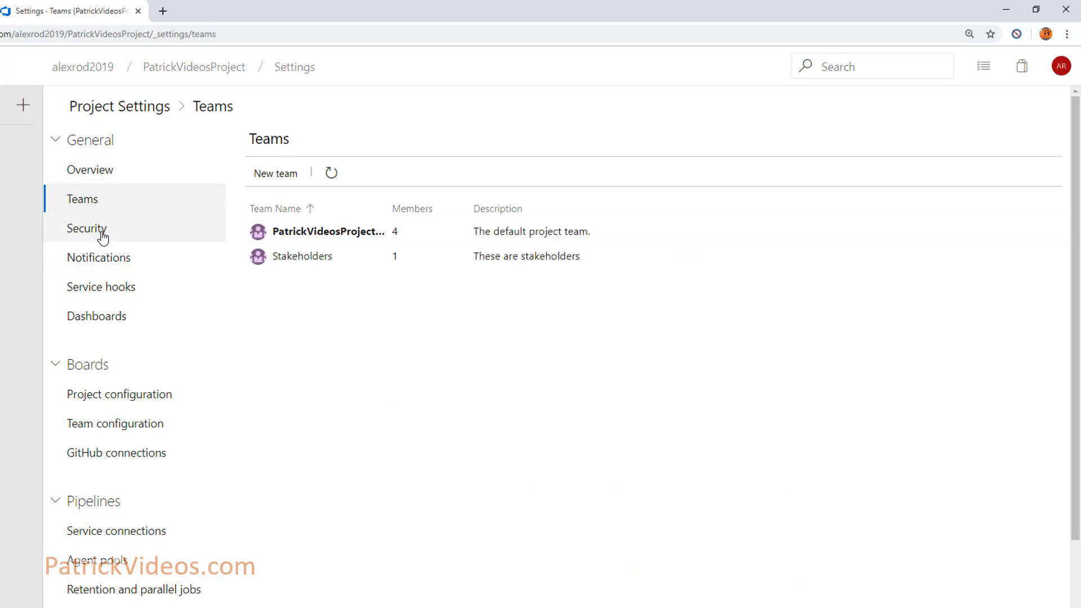
pyautogui.click(128, 237)
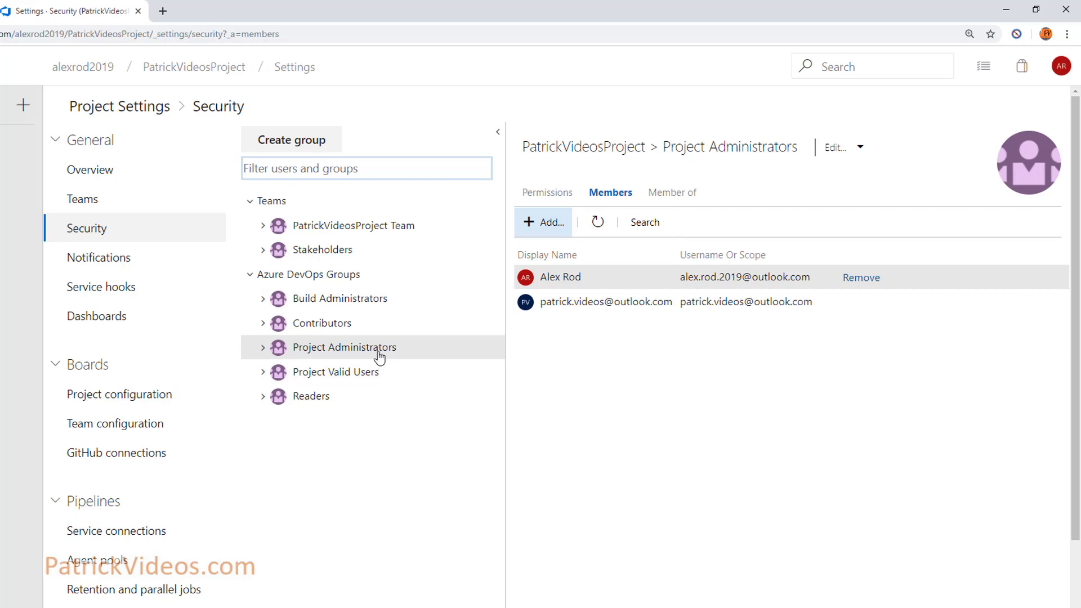
pyautogui.click(336, 325)
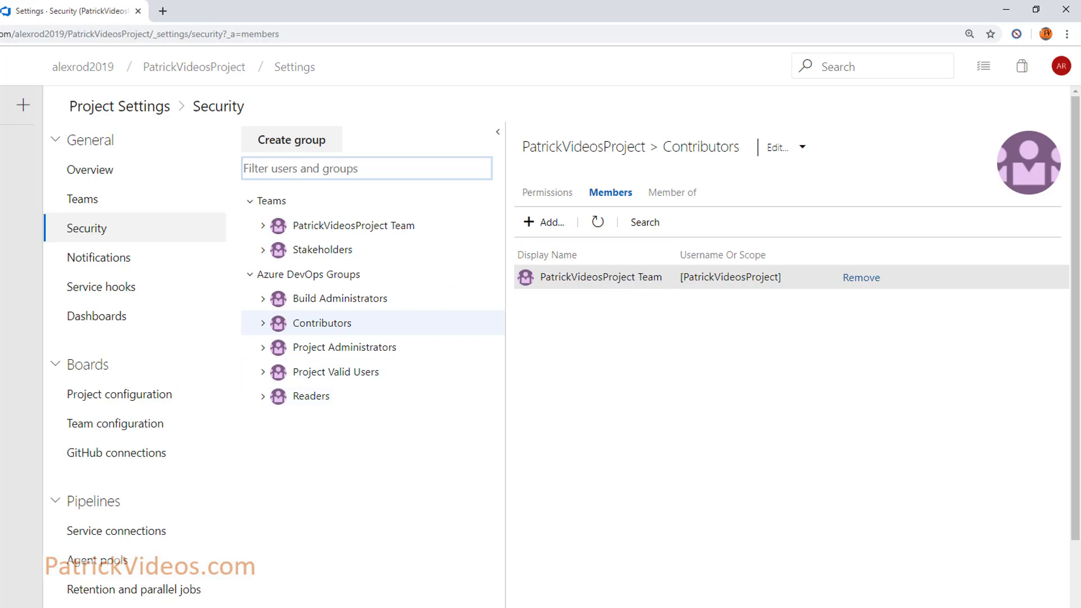
# Switch to the Scrum lifecycle PDF in Edge from the taskbar
pyautogui.click(200, 602)
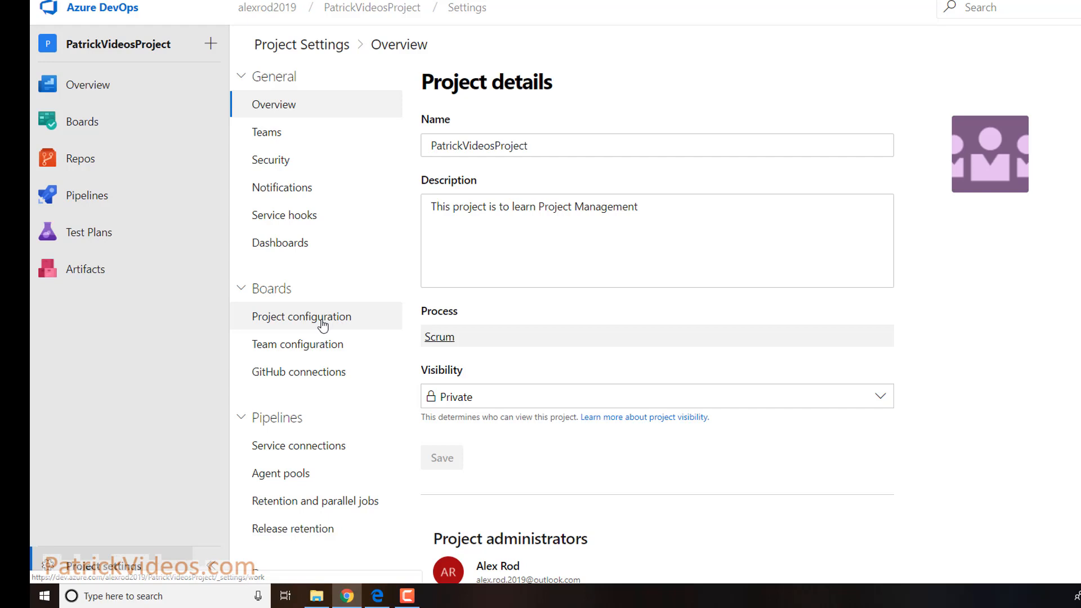
# Delete the default sprints on the Iterations page, leaving only the PatrickVideosProject root
pyautogui.click(322, 325)
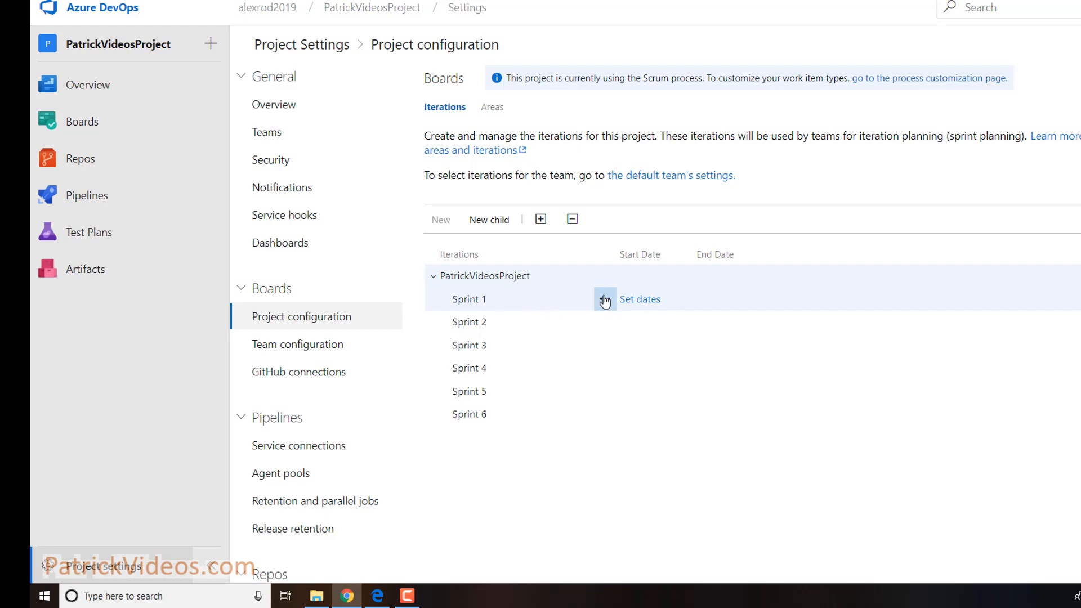
pyautogui.scroll(-3, 604, 301)
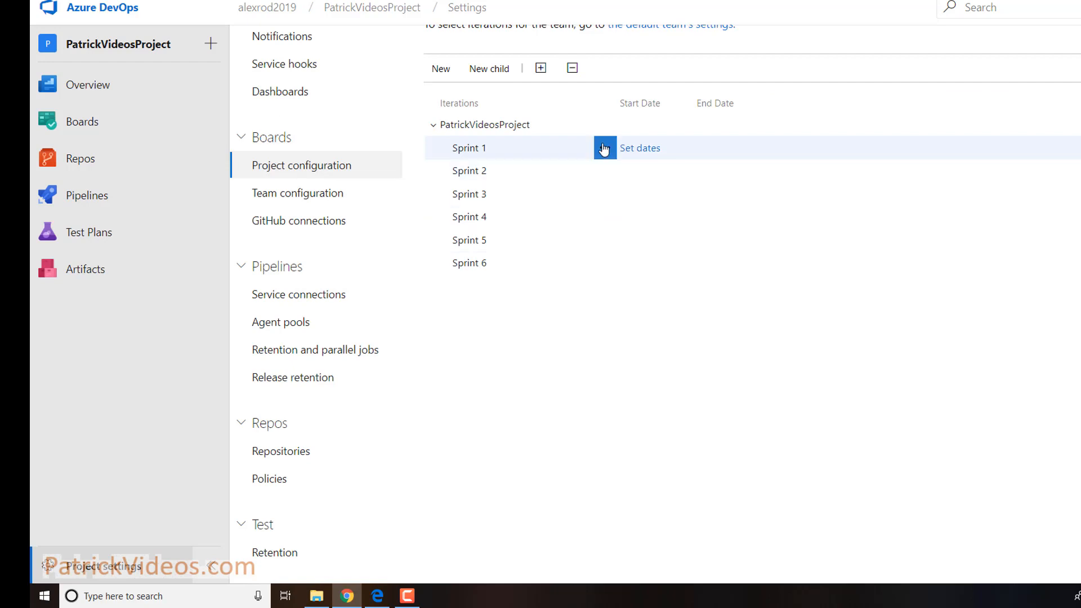
pyautogui.click(604, 149)
pyautogui.click(642, 244)
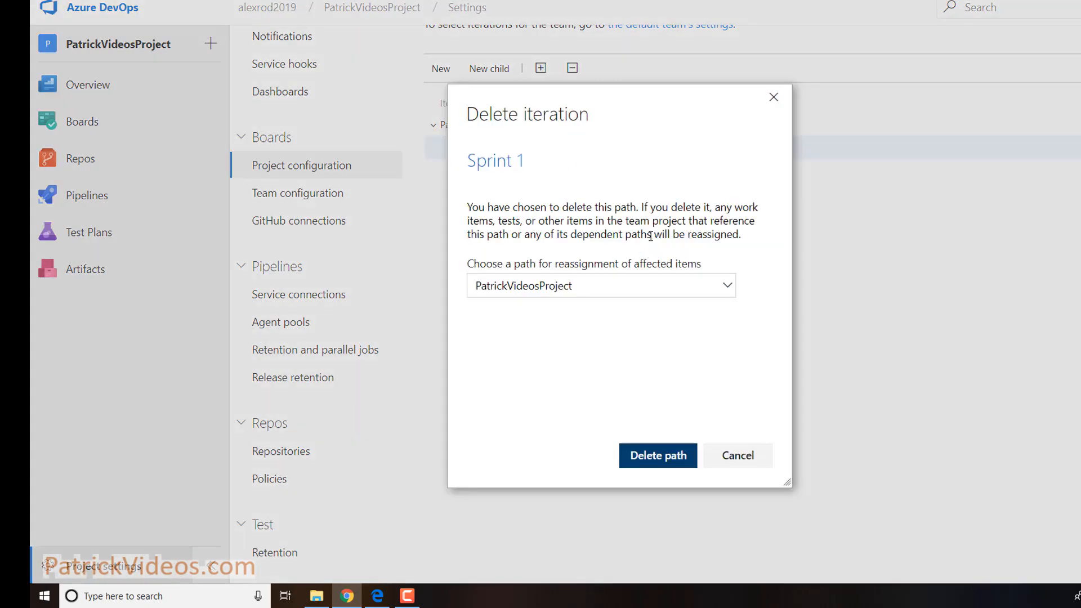
pyautogui.click(658, 455)
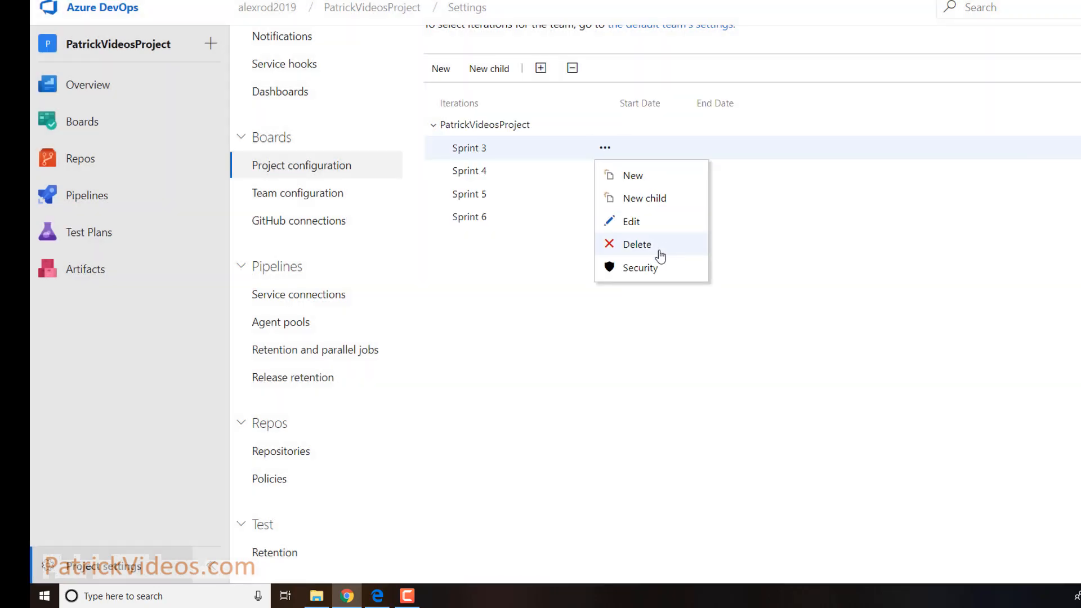
pyautogui.click(656, 248)
pyautogui.click(675, 457)
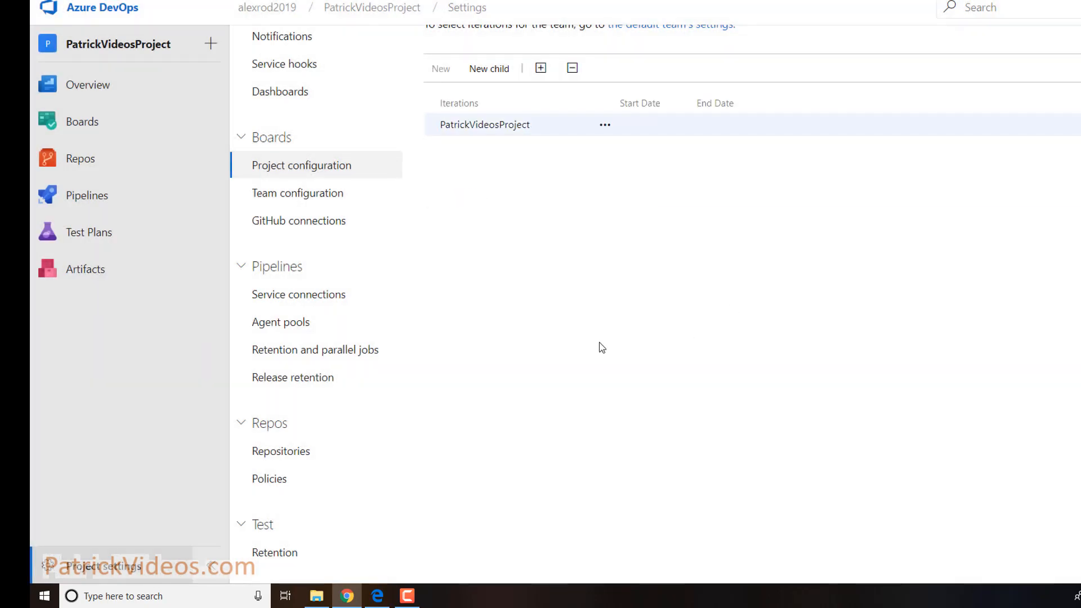
pyautogui.scroll(1, 601, 347)
pyautogui.scroll(1, 602, 347)
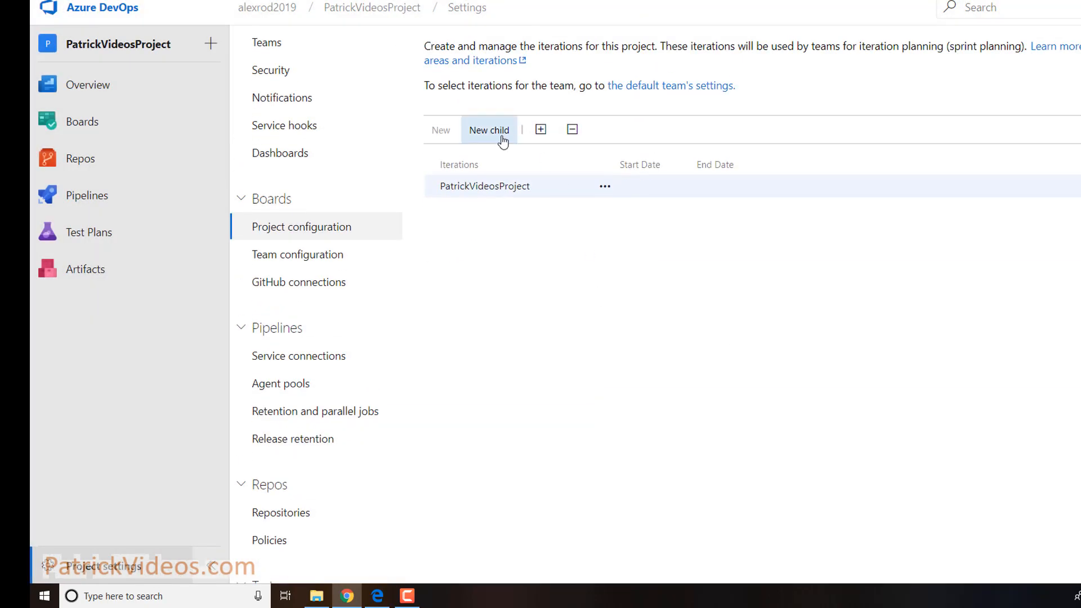
pyautogui.scroll(1, 502, 141)
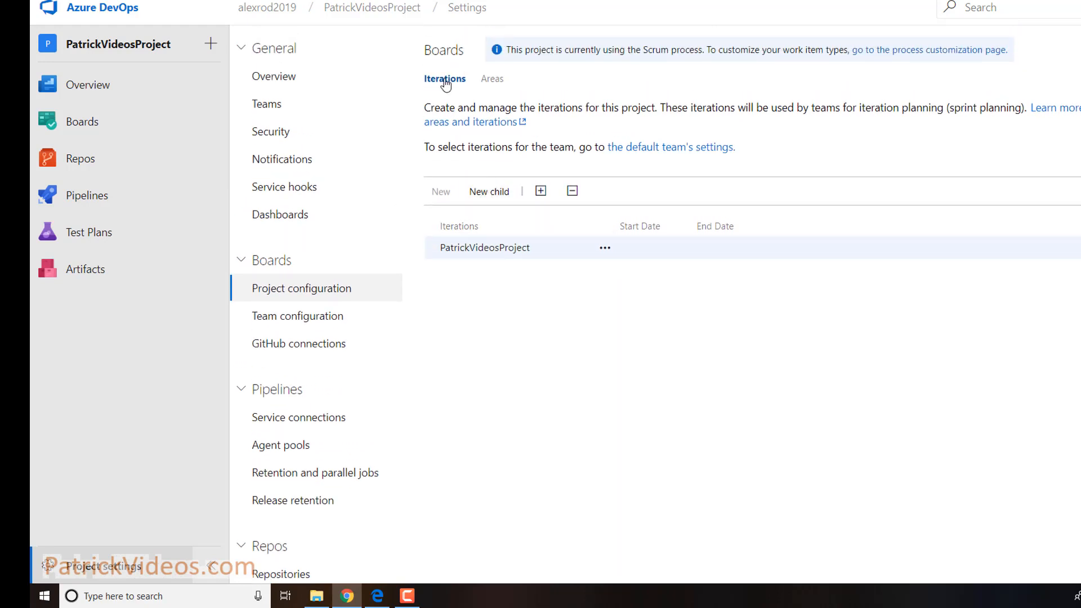
pyautogui.moveTo(483, 255)
# Create root child iteration 'Release 1 April 2019' dated 3/16/2019 to 4/19/2019
pyautogui.click(495, 197)
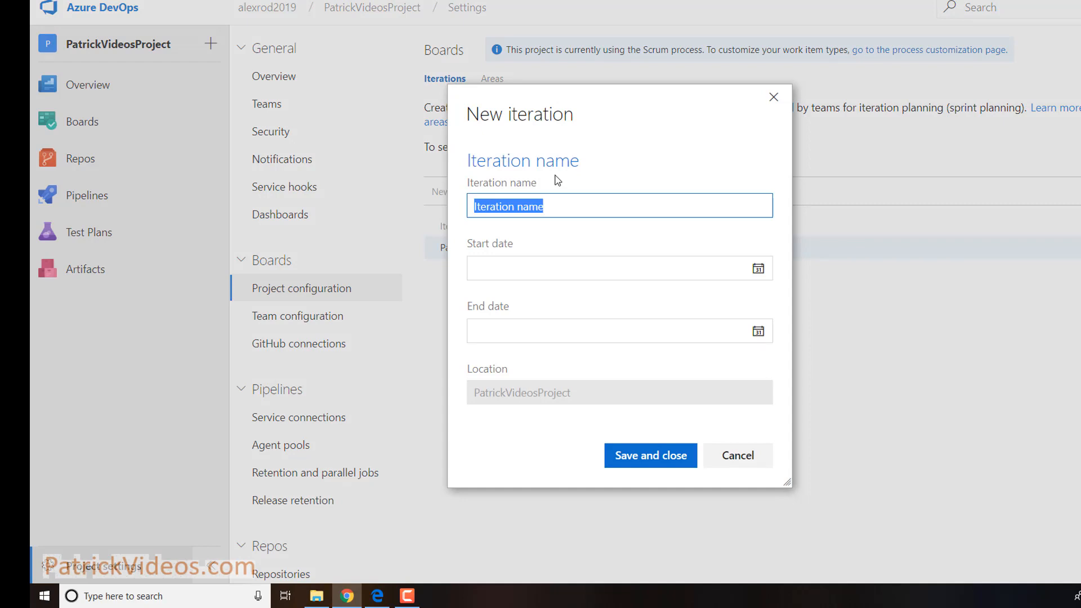
pyautogui.write('Release 1 April 2019')
pyautogui.click(758, 268)
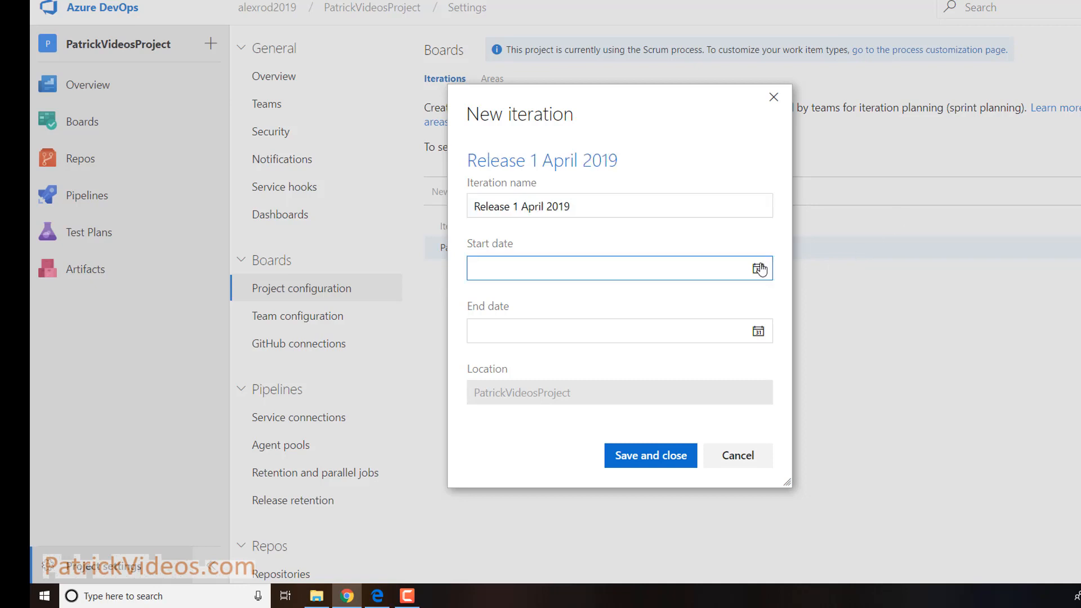
pyautogui.click(764, 346)
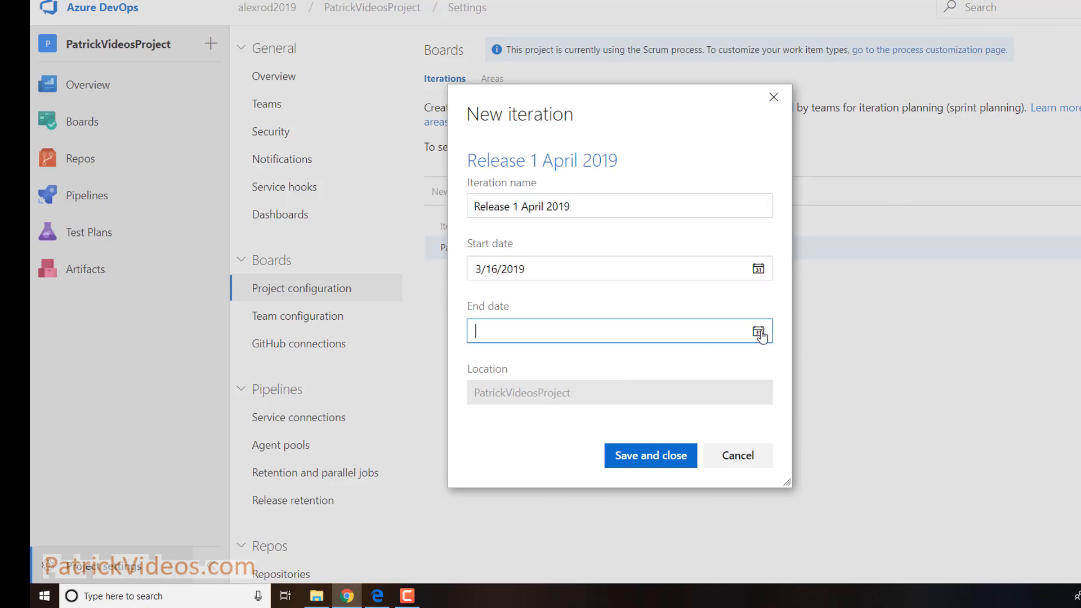
pyautogui.click(758, 331)
pyautogui.click(764, 351)
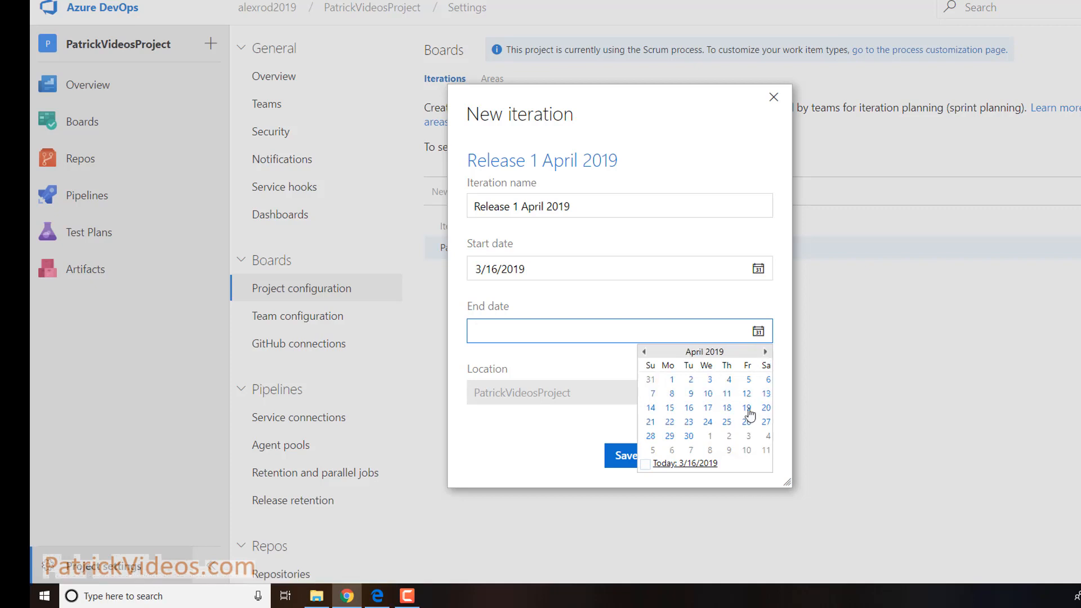
pyautogui.click(747, 409)
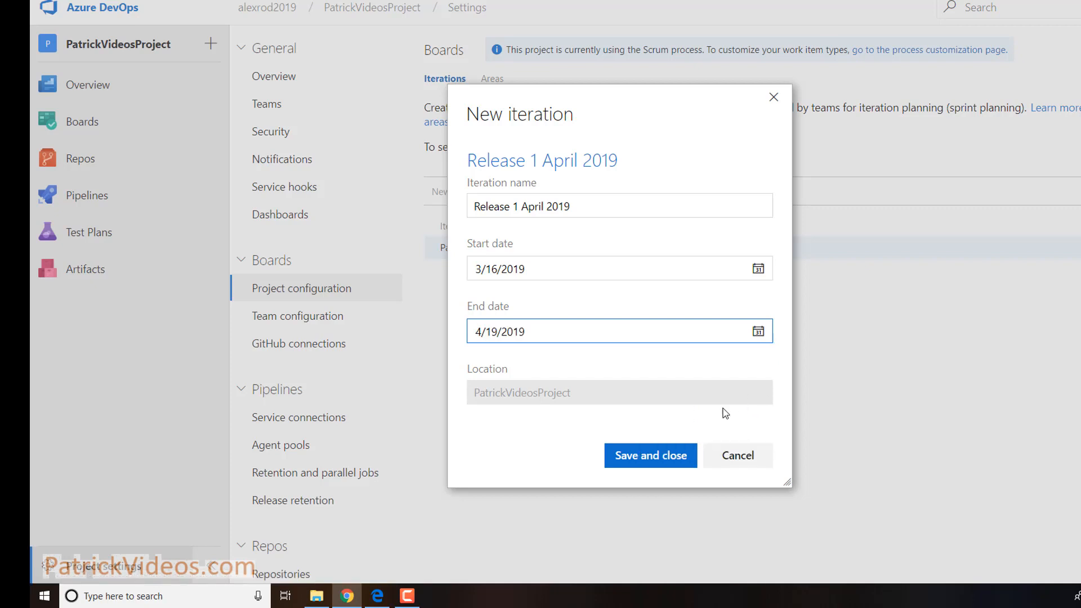
pyautogui.click(661, 462)
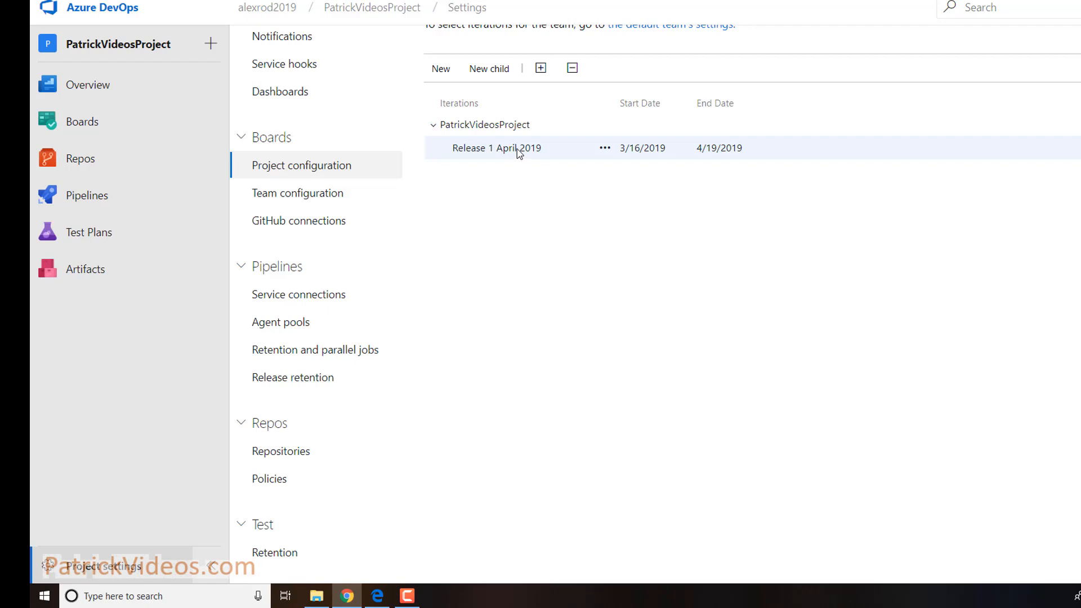
# Add child iteration 'Sprint 1' under the release, dated 3/16/2019 to 3/29/2019
pyautogui.click(498, 76)
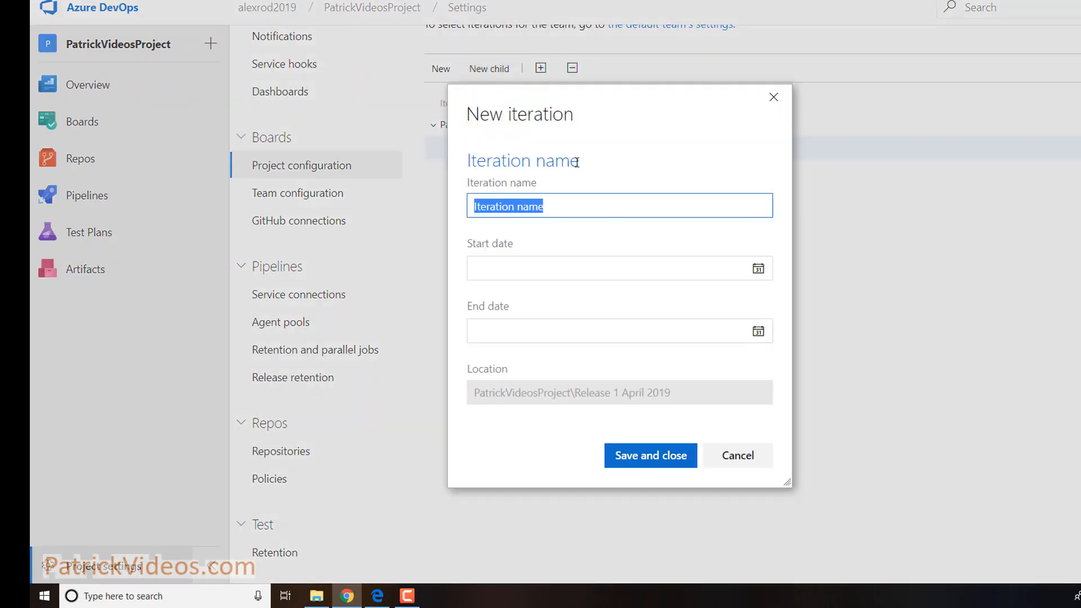
pyautogui.write('Sprint 1')
pyautogui.click(757, 268)
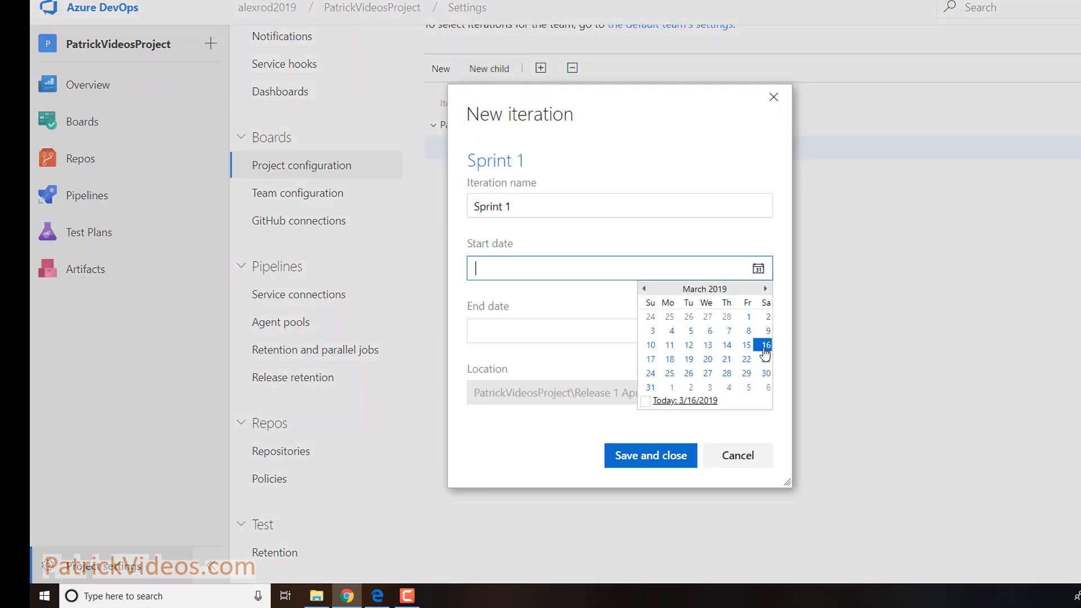
pyautogui.click(766, 348)
pyautogui.click(758, 331)
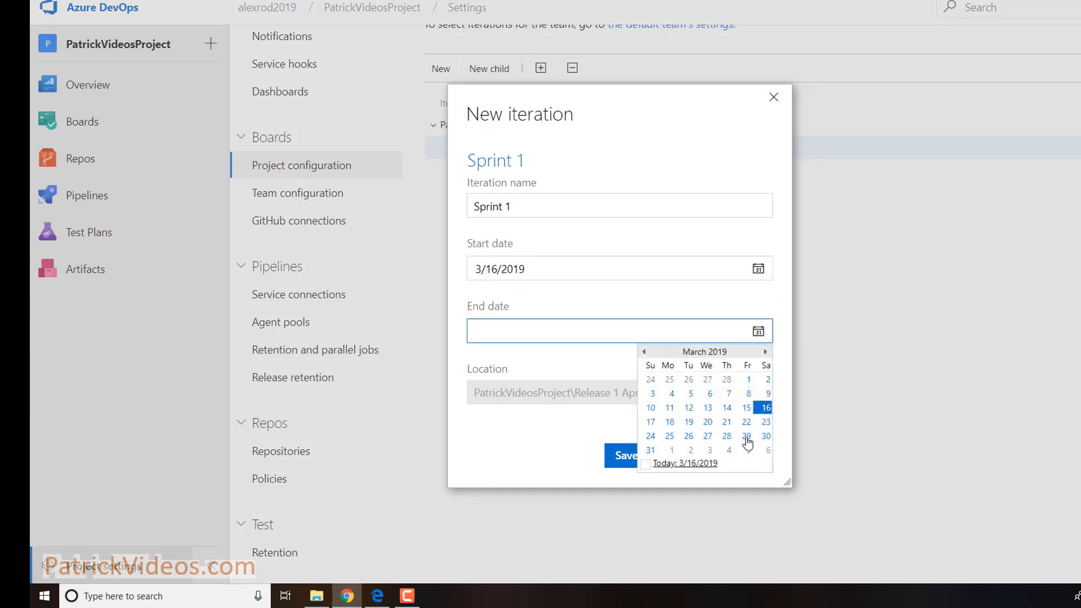
pyautogui.click(747, 436)
pyautogui.click(667, 465)
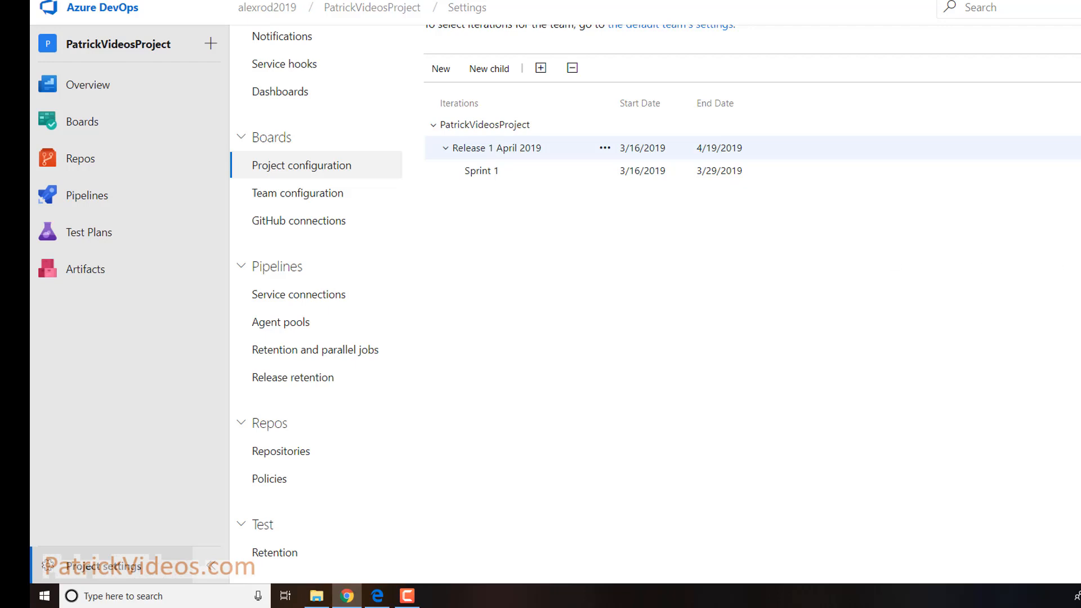
# Add child iteration 'Sprint 2' under the release, dated 4/1/2019 to 4/12/2019
pyautogui.click(495, 67)
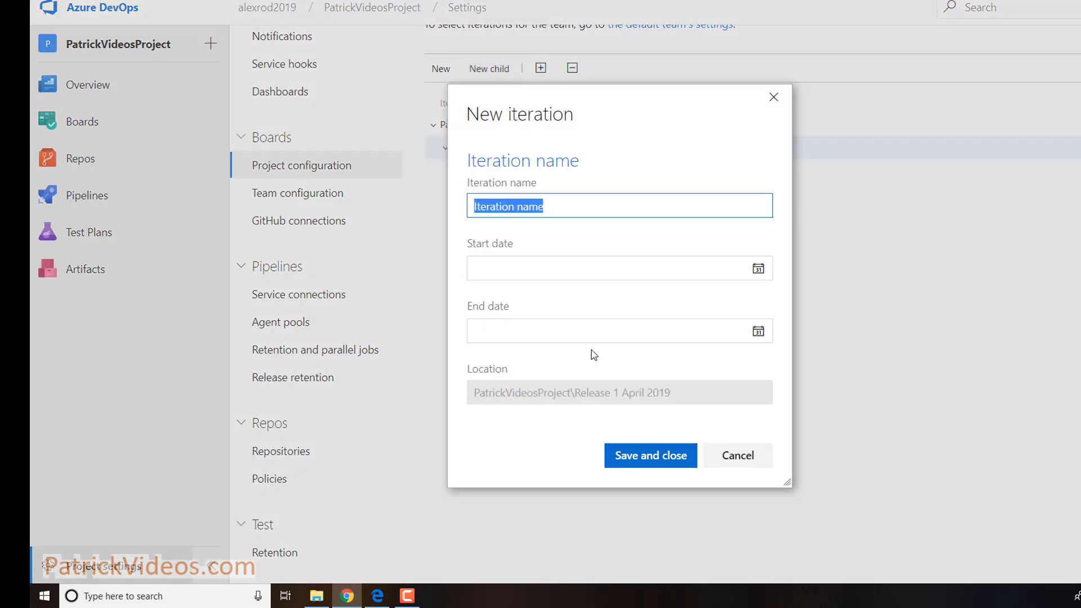
pyautogui.write('Sprint')
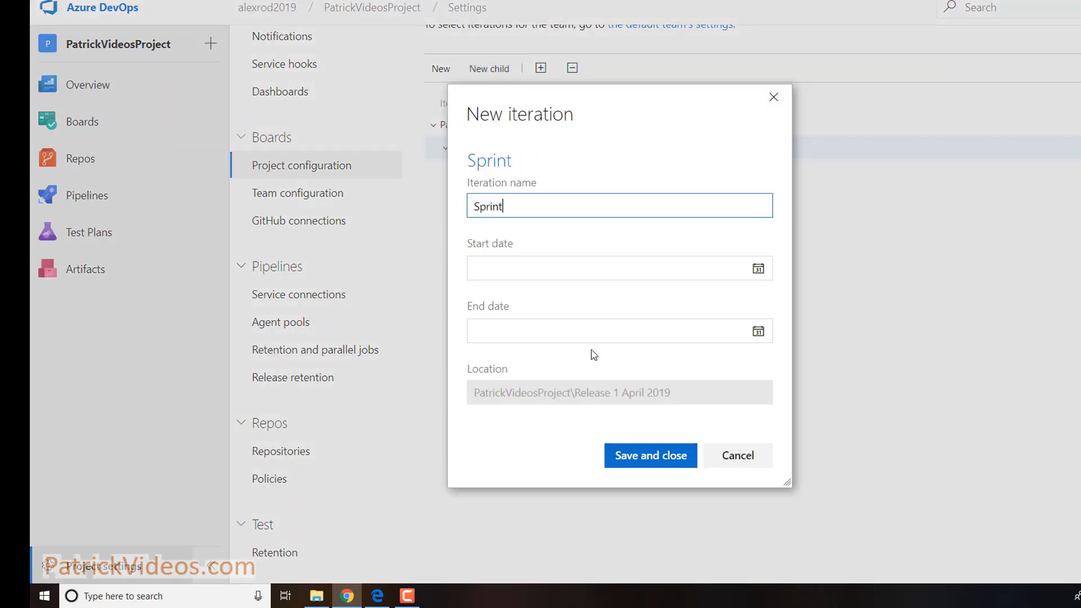
pyautogui.write(' 2')
pyautogui.press('Tab')
pyautogui.click(644, 289)
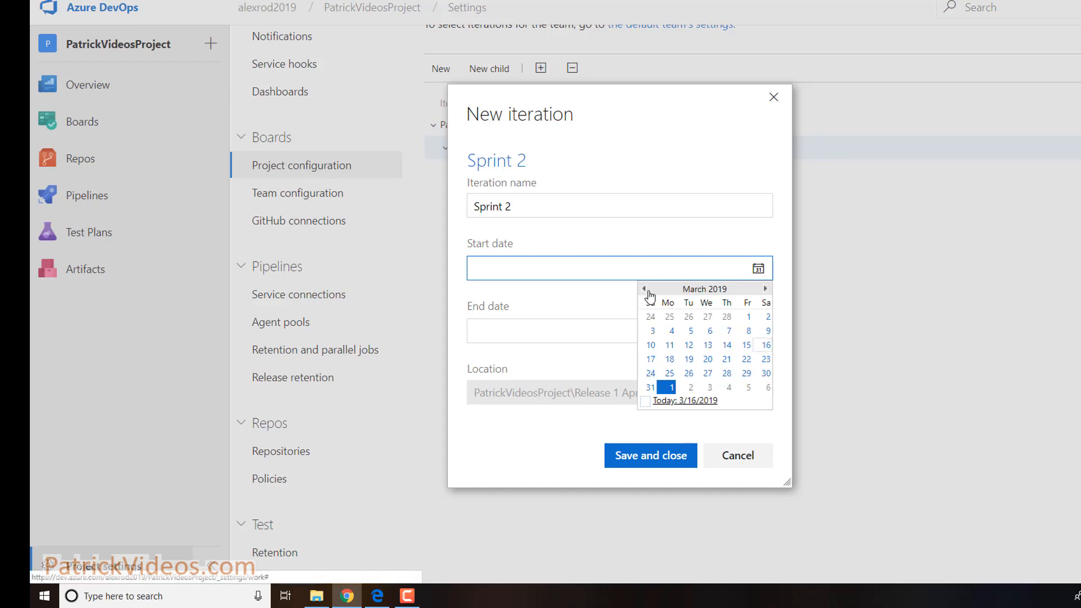
pyautogui.click(671, 387)
pyautogui.click(758, 330)
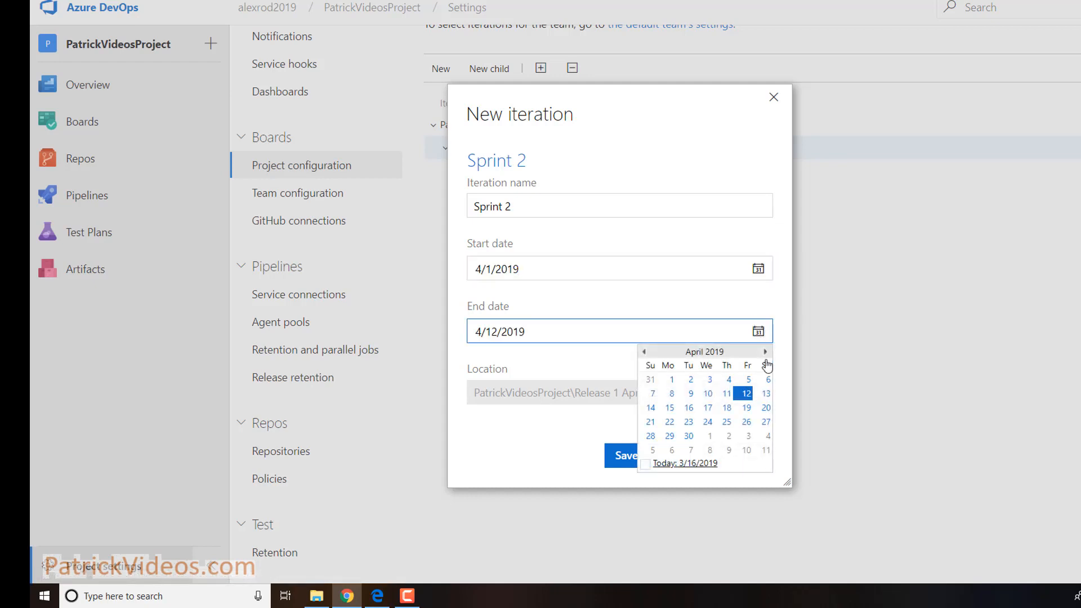
pyautogui.click(747, 394)
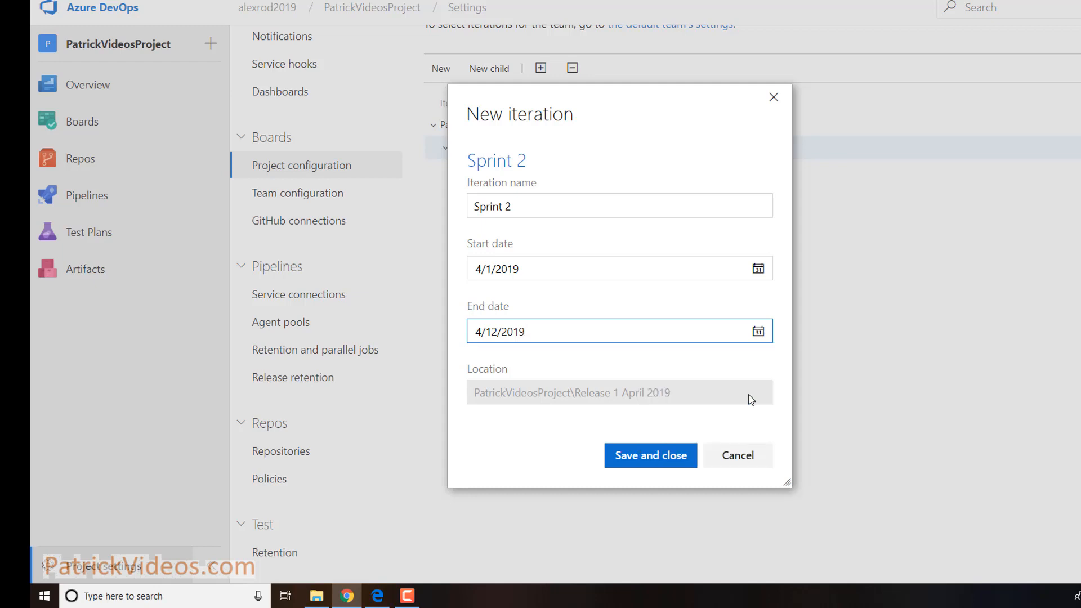
pyautogui.click(662, 462)
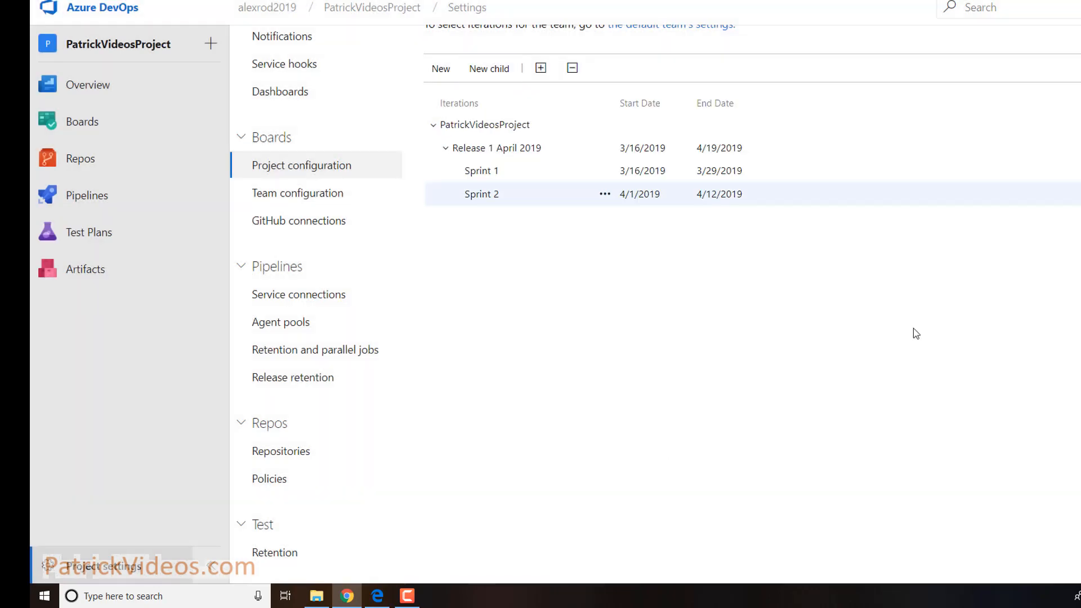
pyautogui.scroll(3, 613, 218)
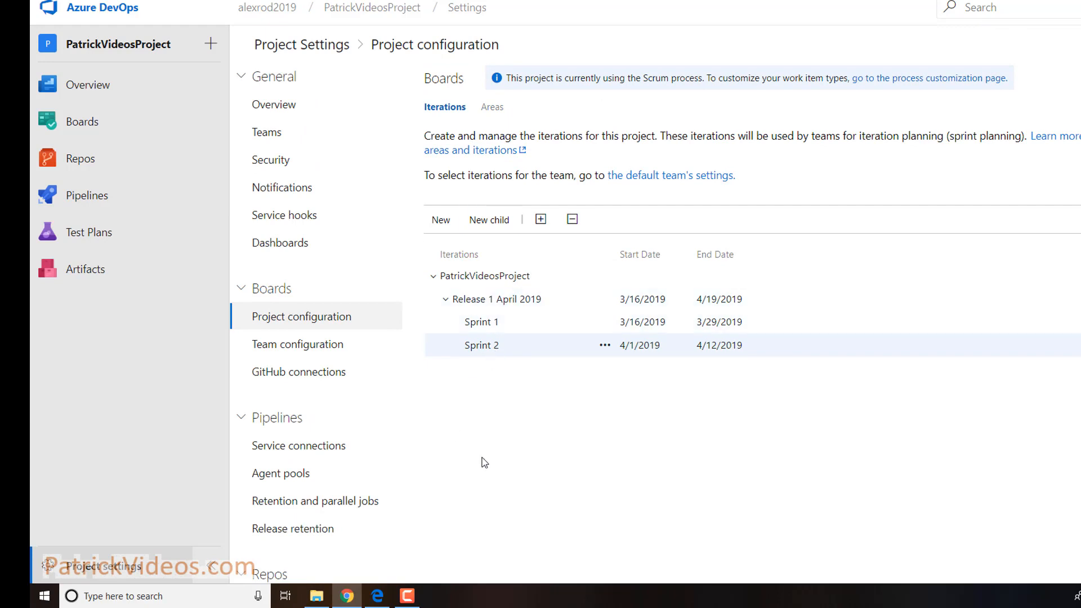
pyautogui.click(497, 113)
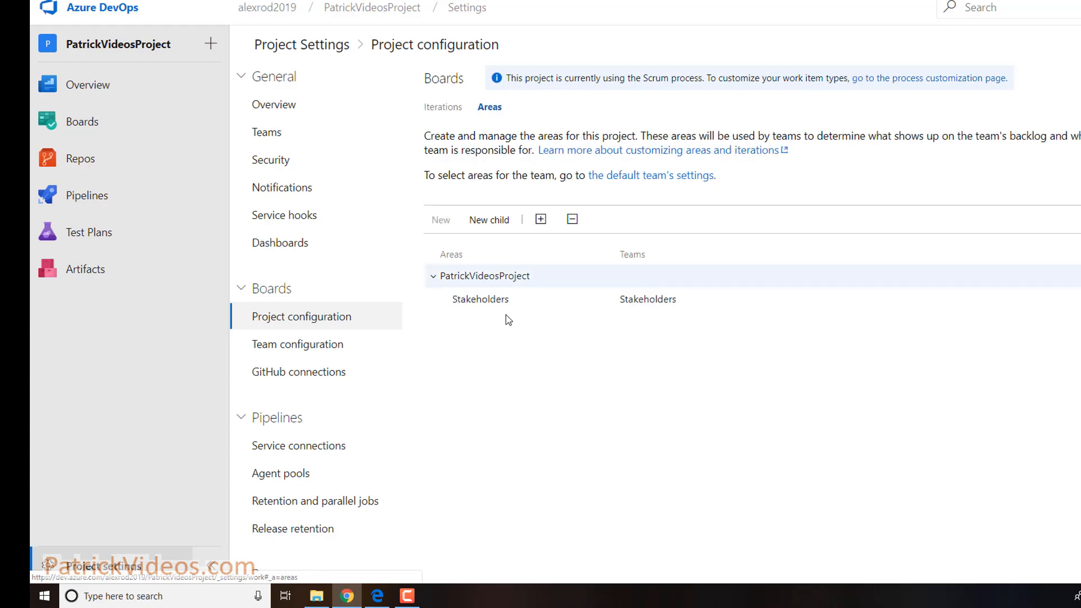
pyautogui.moveTo(502, 282)
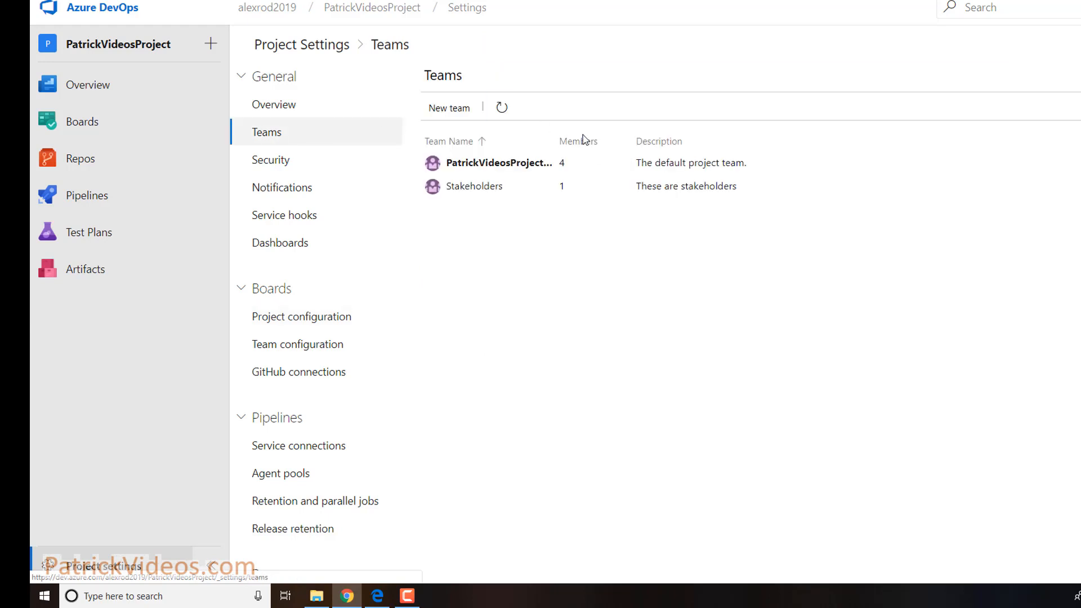
pyautogui.moveTo(558, 134); pyautogui.dragTo(616, 133)
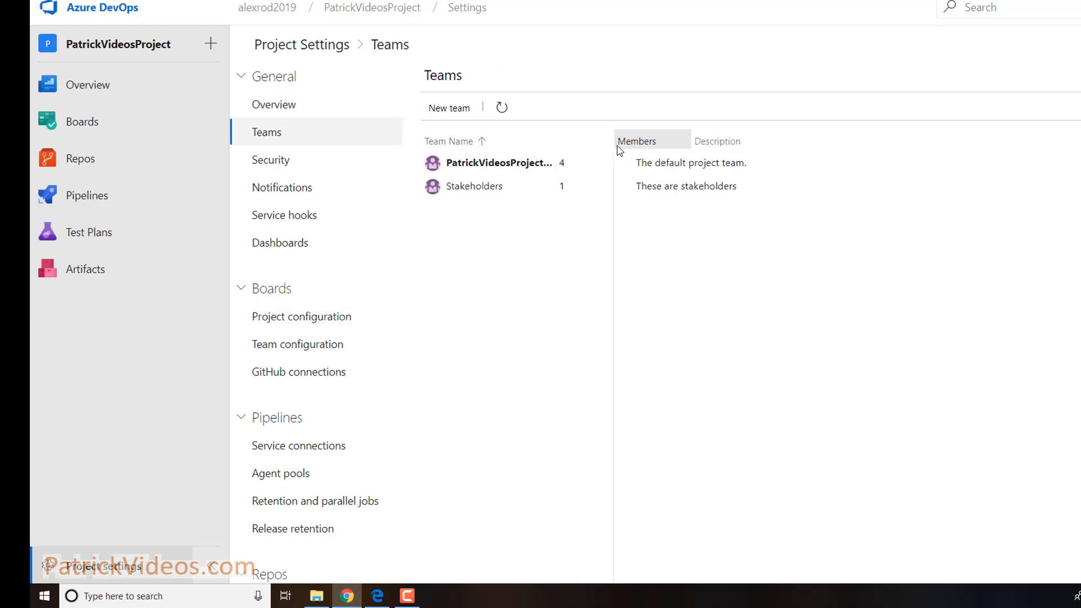
pyautogui.moveTo(473, 197)
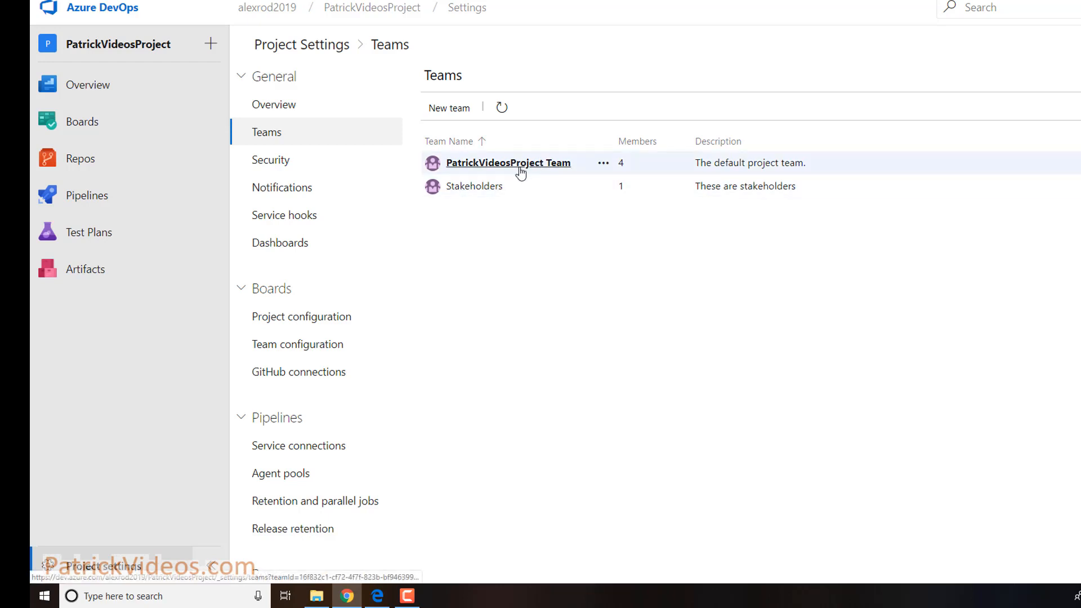
pyautogui.click(295, 321)
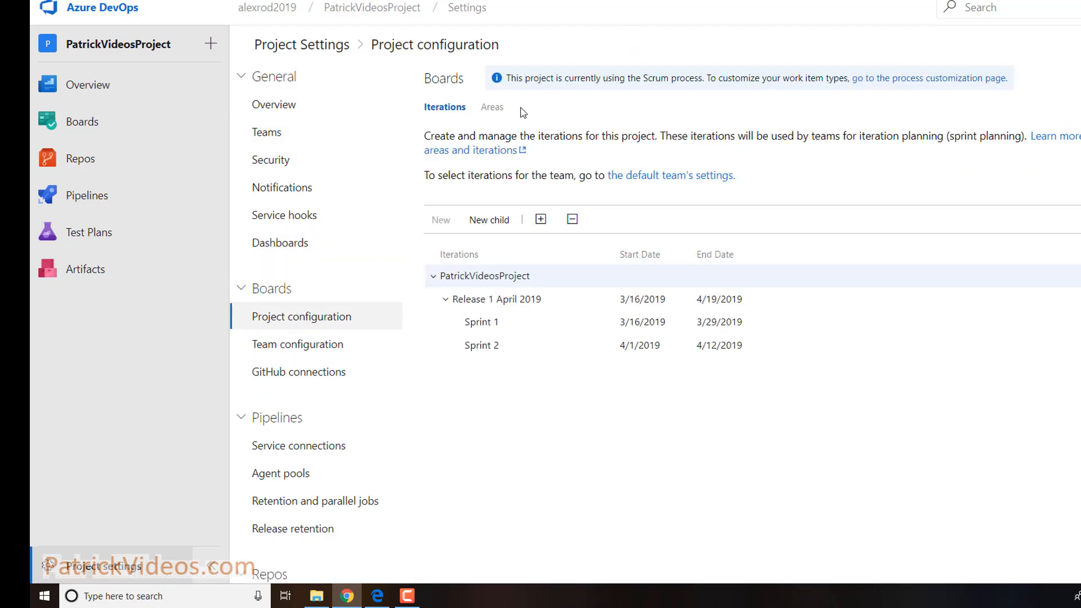
pyautogui.click(492, 107)
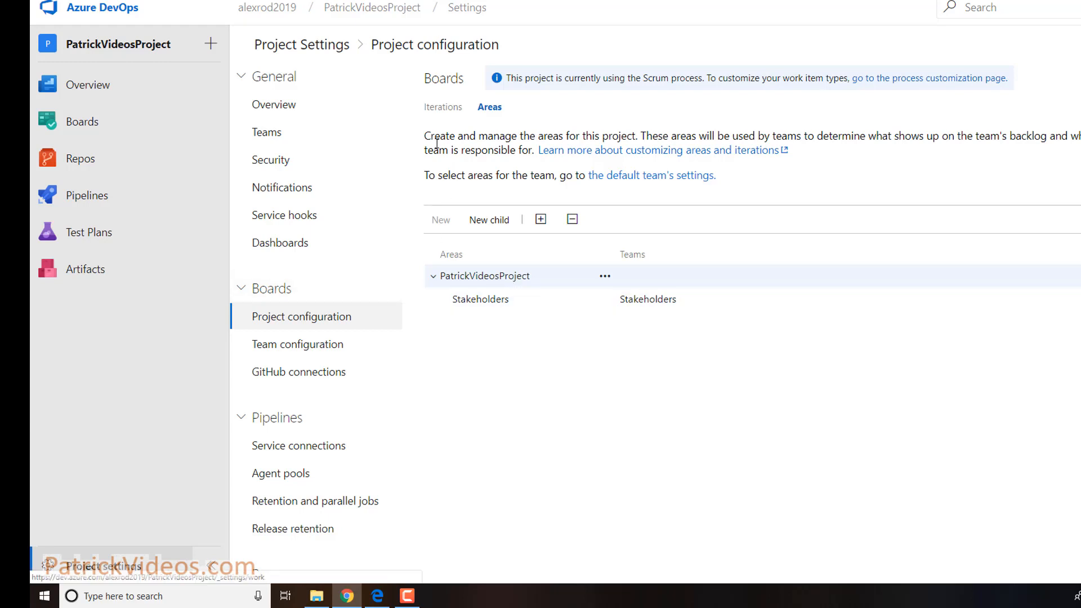
pyautogui.click(443, 108)
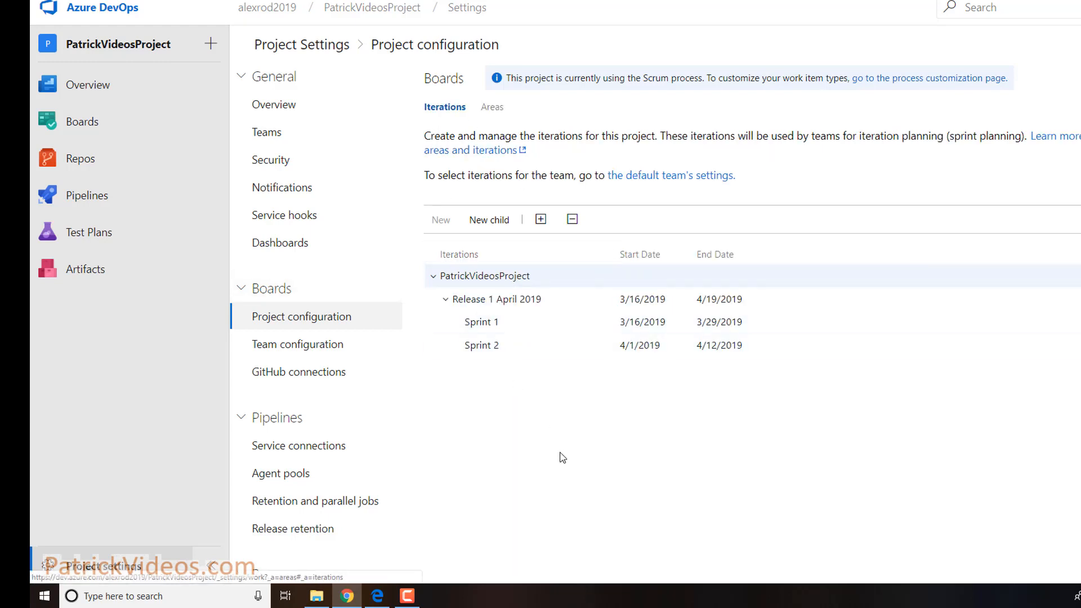
pyautogui.click(504, 109)
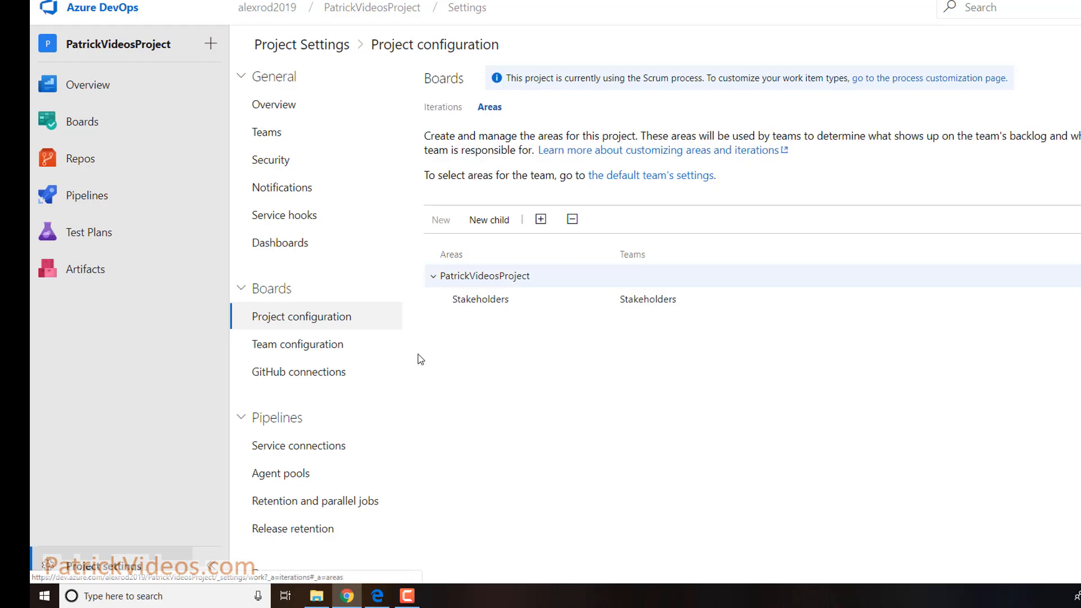
pyautogui.click(450, 108)
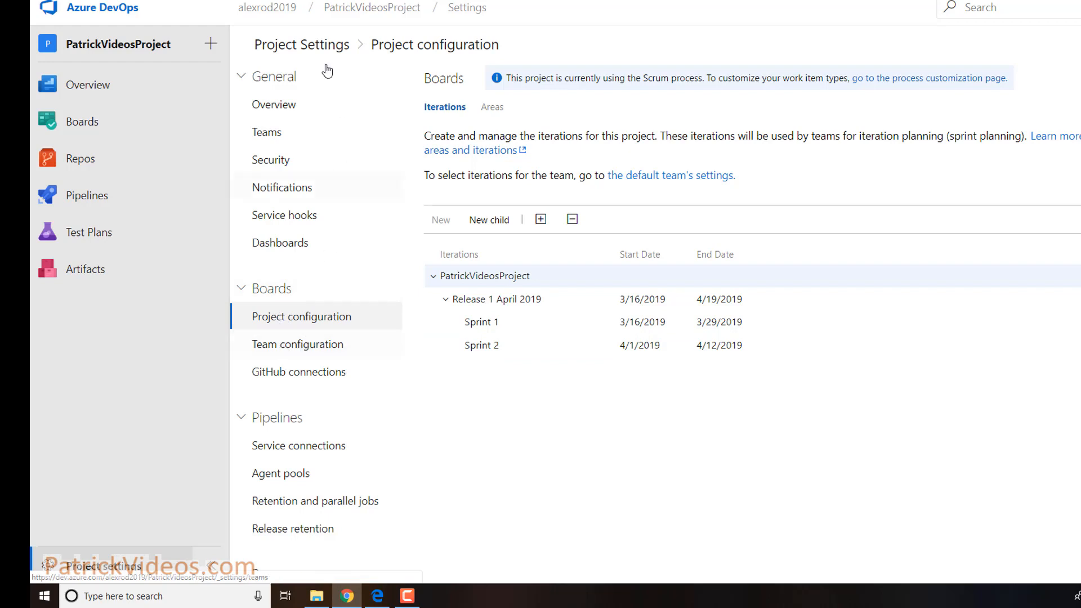
# Tick Epics under PatrickVideosProject Team's backlog navigation levels in Team configuration
pyautogui.click(133, 574)
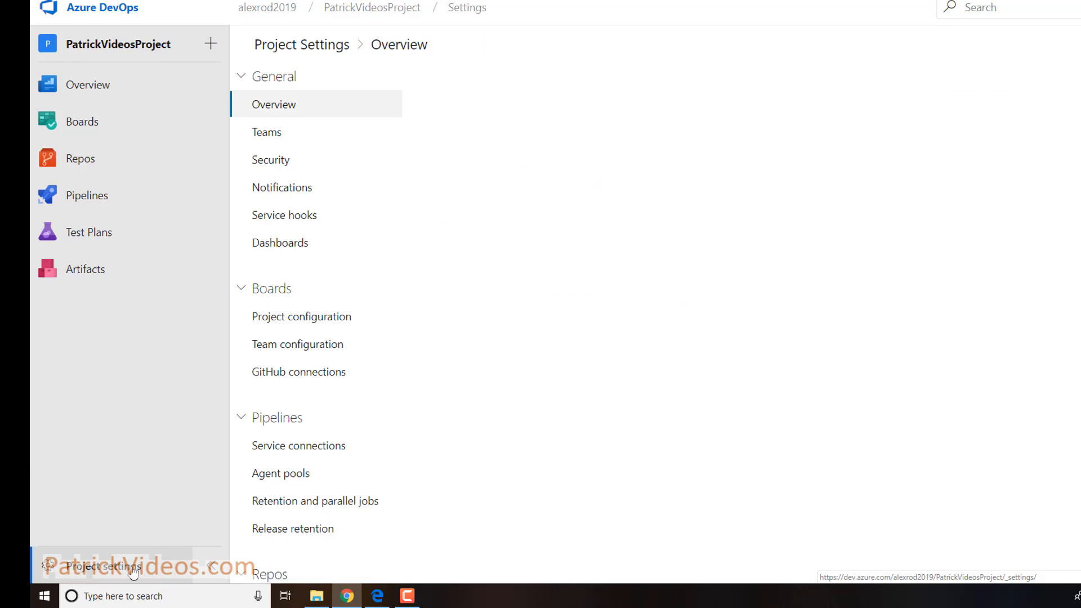
pyautogui.click(312, 349)
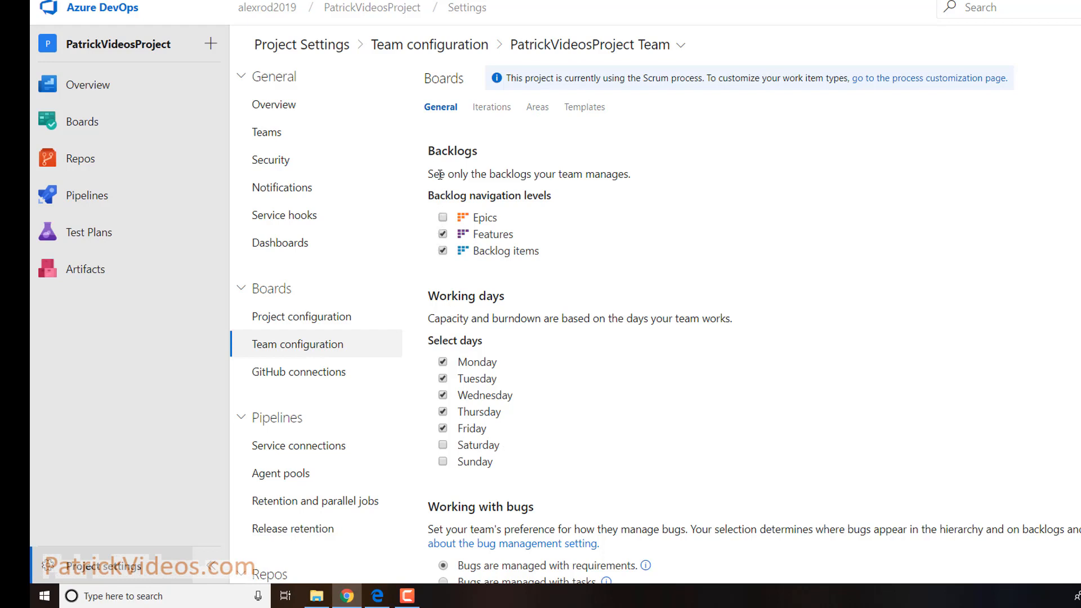
pyautogui.click(443, 217)
pyautogui.scroll(-2, 609, 437)
pyautogui.scroll(2, 668, 454)
# Add Release 1 April 2019's Sprint 1 to the team's iterations
pyautogui.click(491, 108)
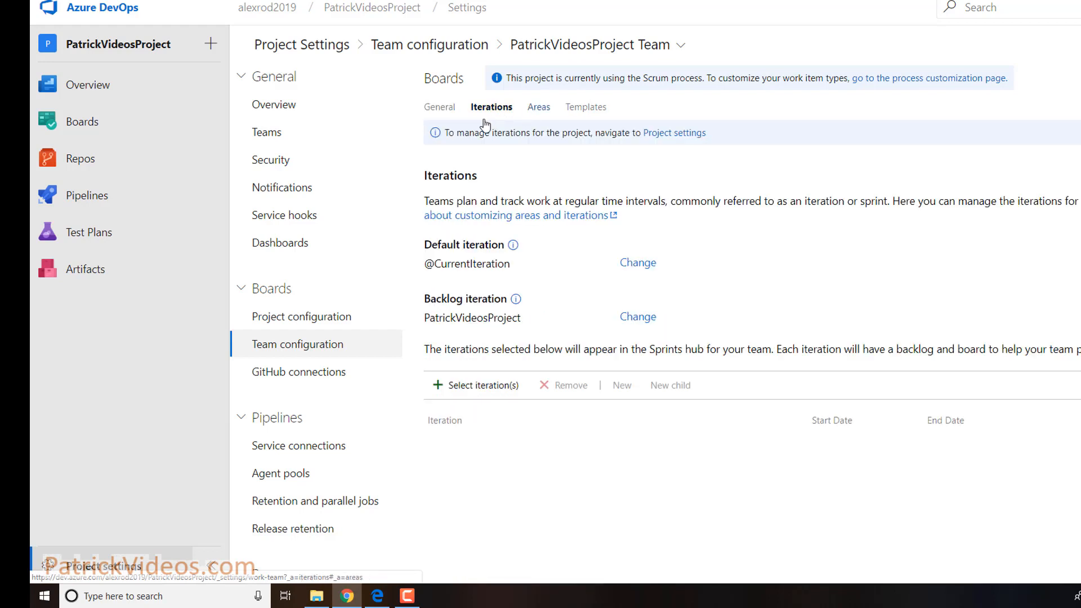
pyautogui.click(540, 110)
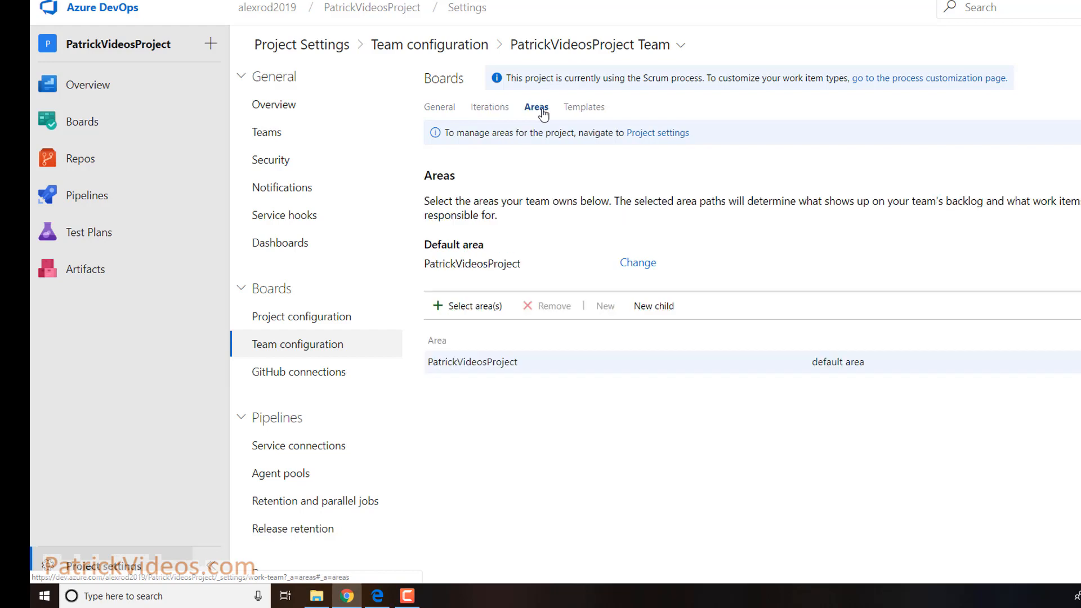
pyautogui.click(486, 111)
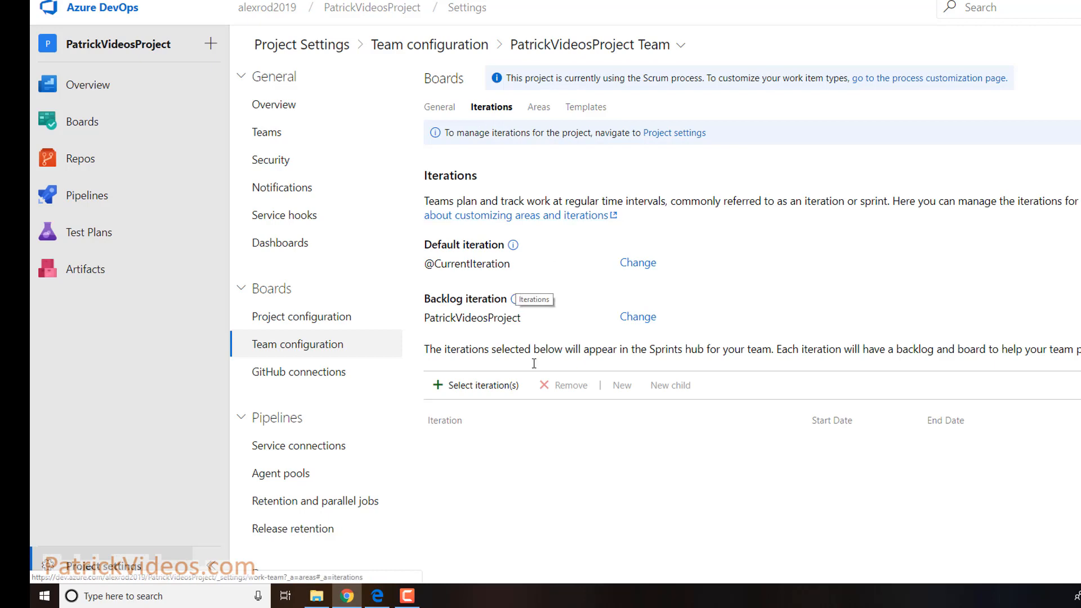
pyautogui.scroll(-1, 529, 443)
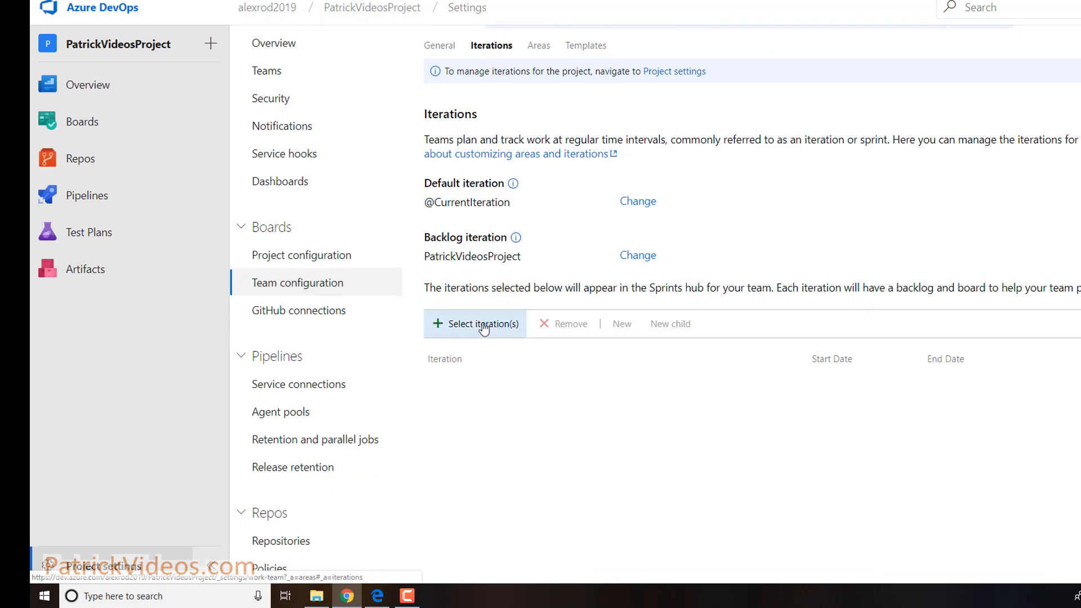
pyautogui.click(496, 332)
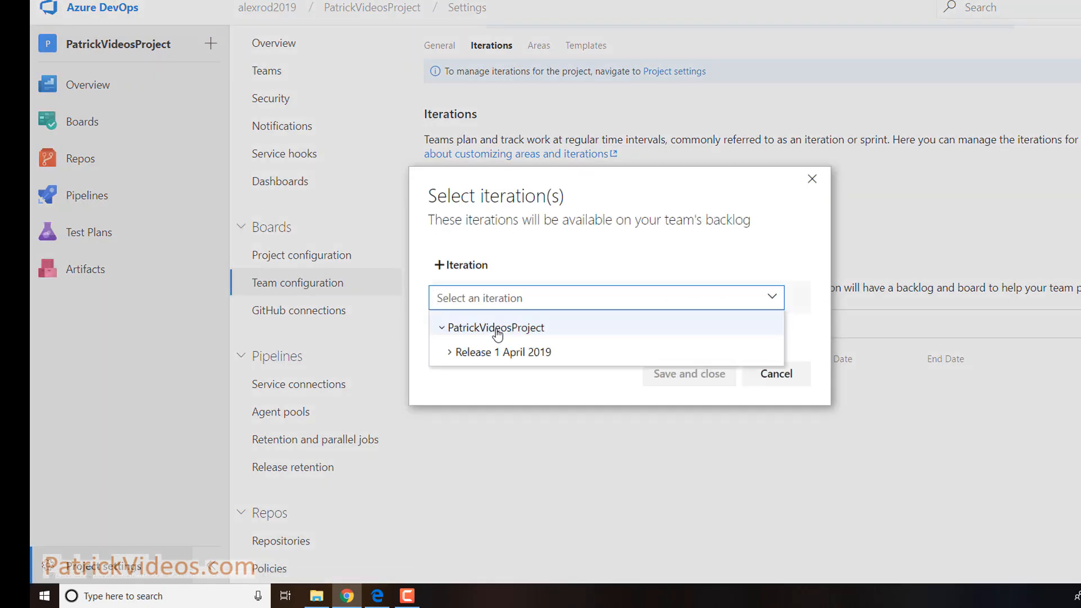
pyautogui.click(452, 355)
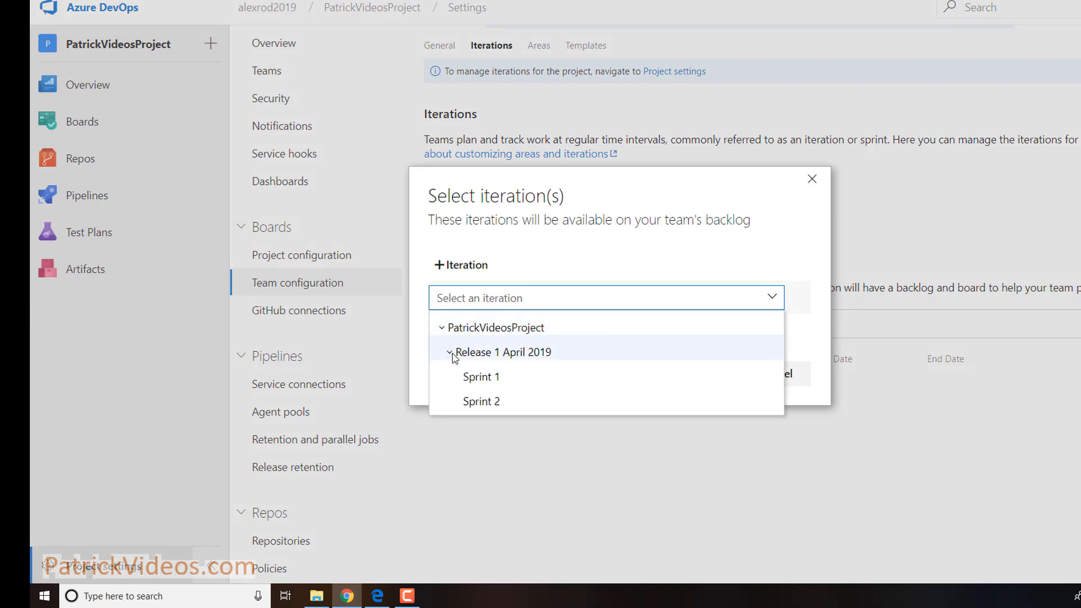
pyautogui.click(495, 378)
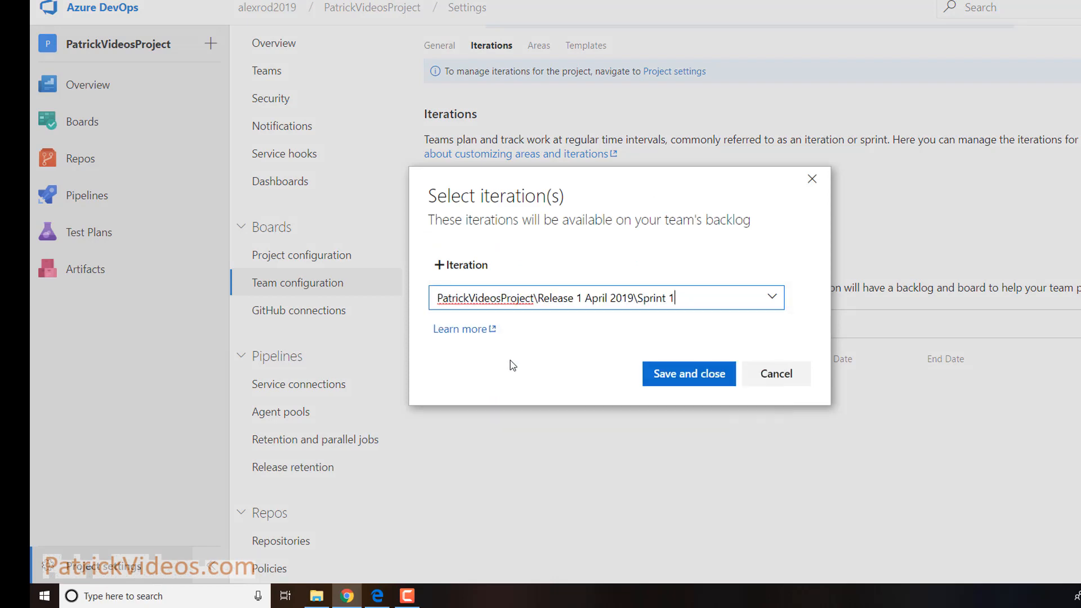
pyautogui.click(662, 377)
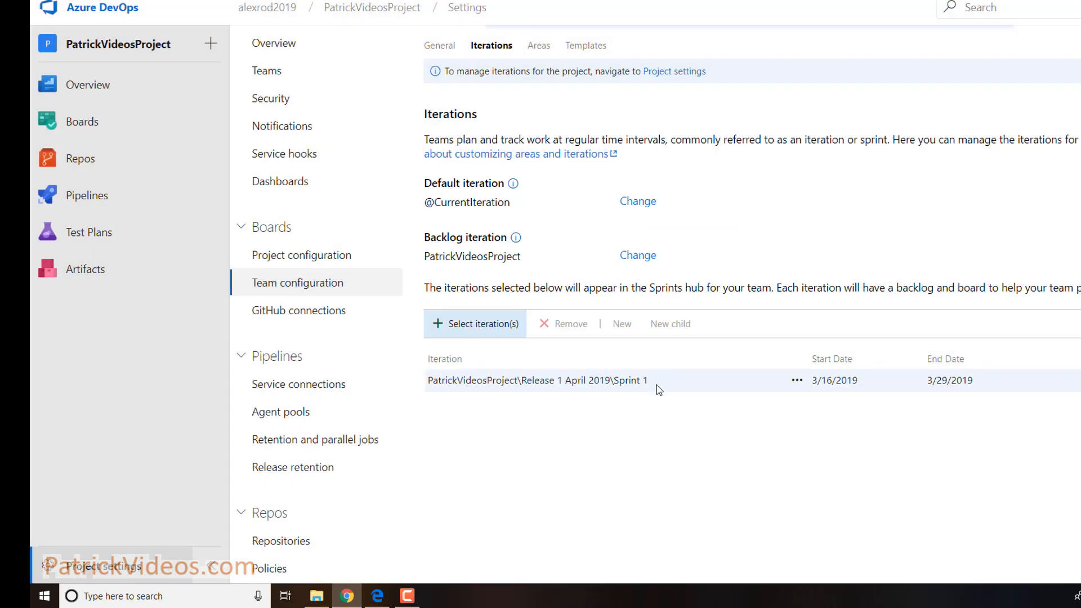
# Add Sprint 2 from Release 1 April 2019 to the team's iterations
pyautogui.click(489, 329)
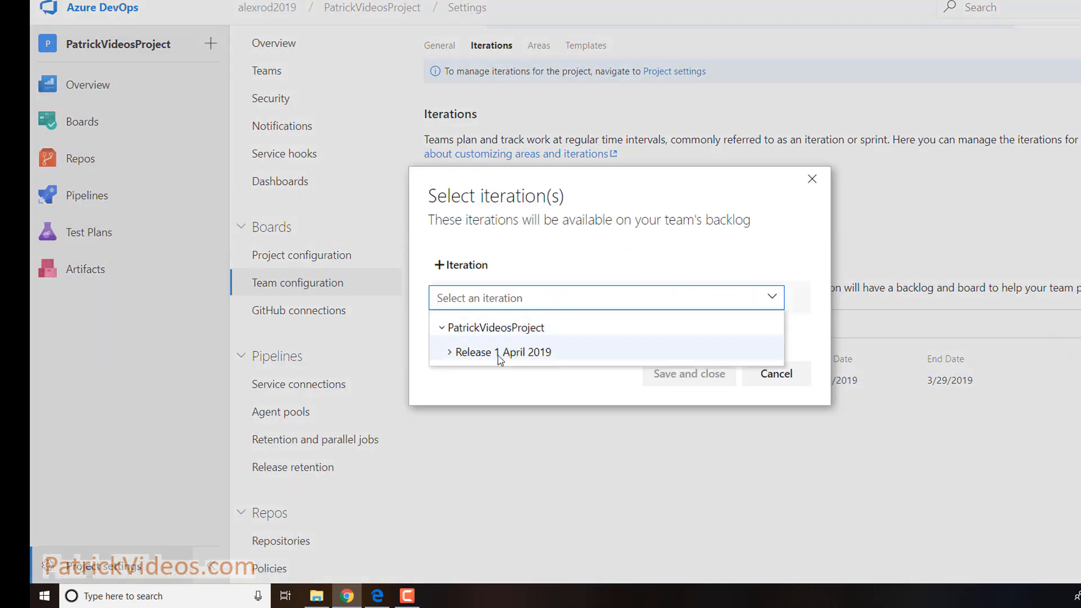
pyautogui.click(450, 353)
pyautogui.click(487, 402)
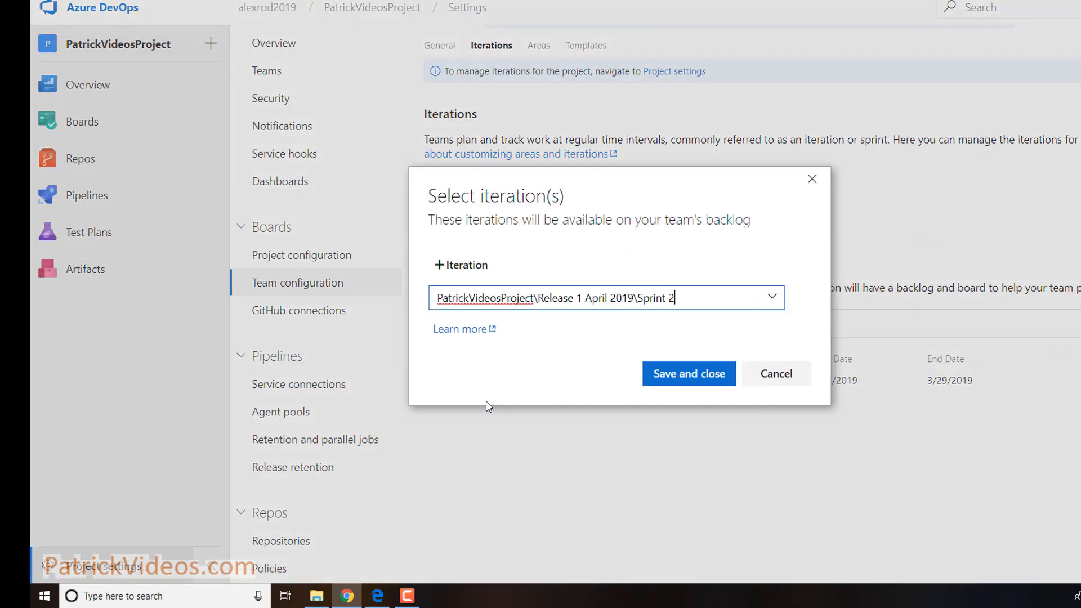
pyautogui.click(667, 376)
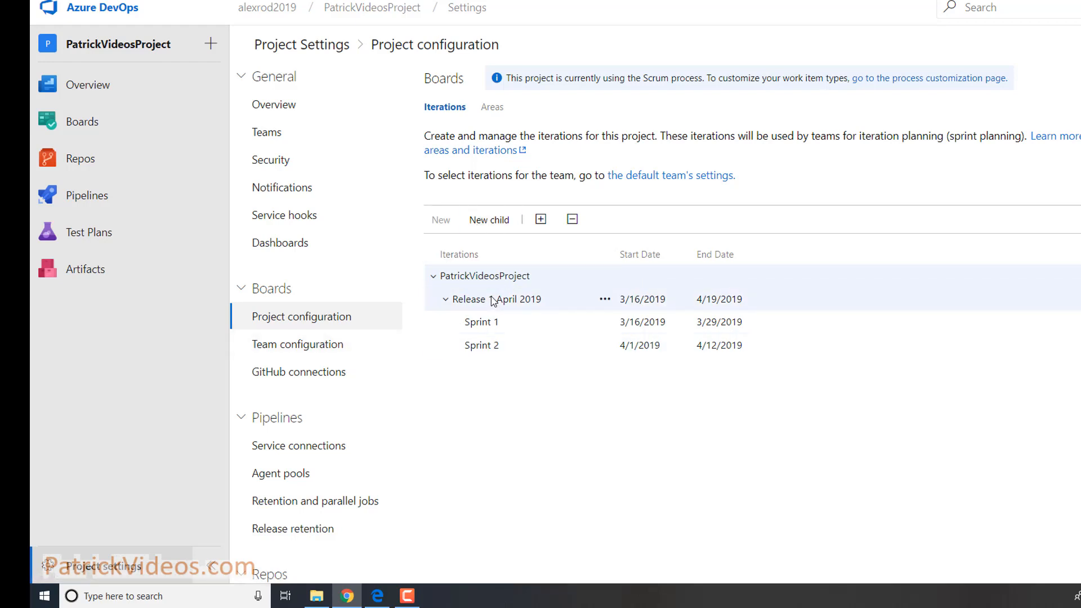
# Check the team's Sprint 1 and Sprint 2 iterations, then bring up the hierarchy diagram window
pyautogui.click(313, 345)
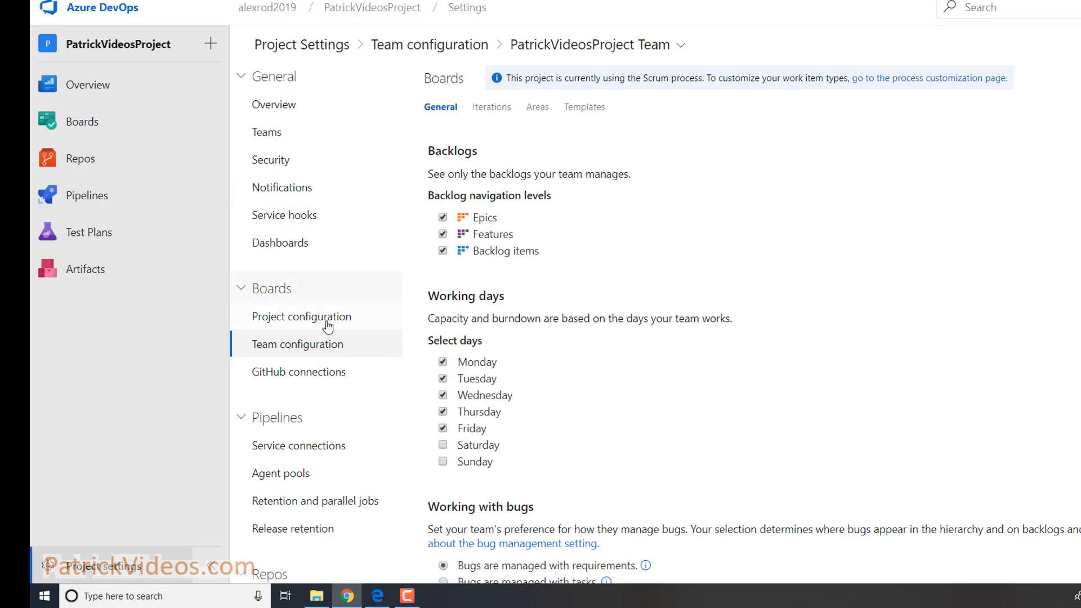
pyautogui.click(492, 108)
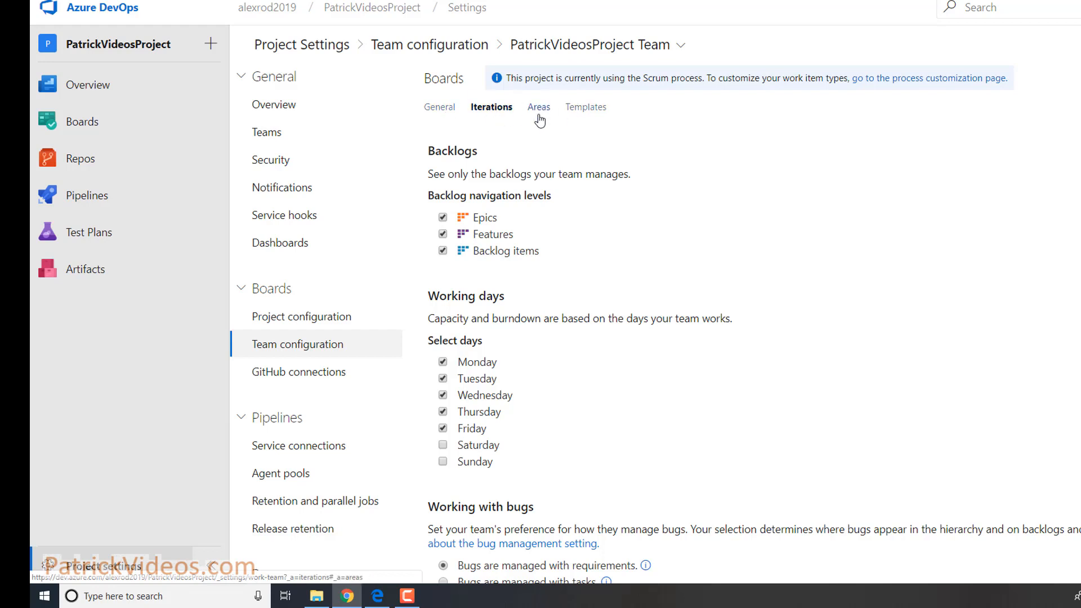
pyautogui.click(539, 115)
pyautogui.click(492, 111)
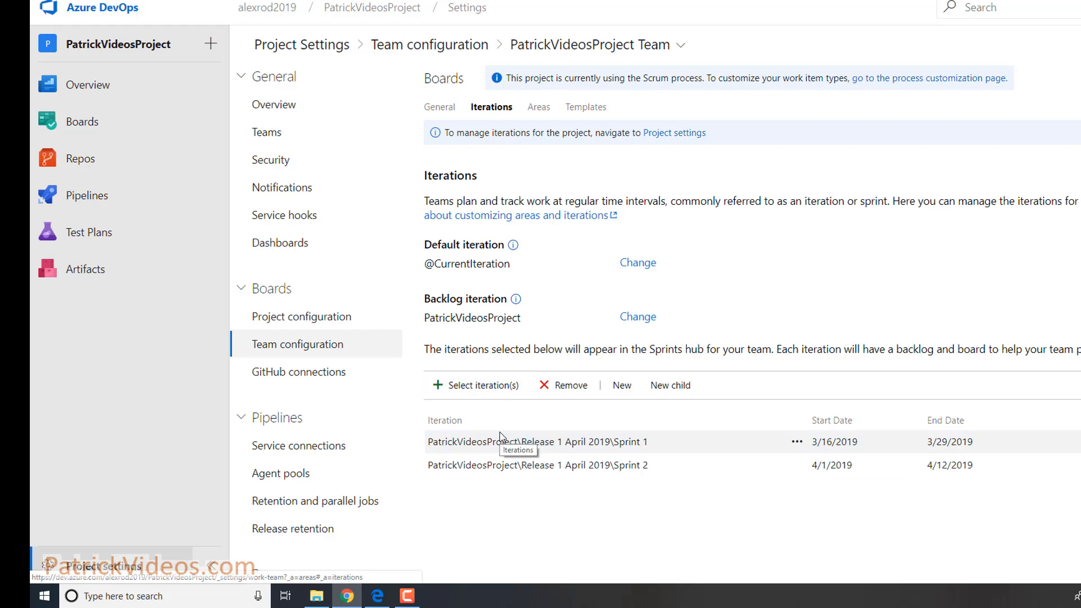
pyautogui.hotkey('alt', 'Tab')
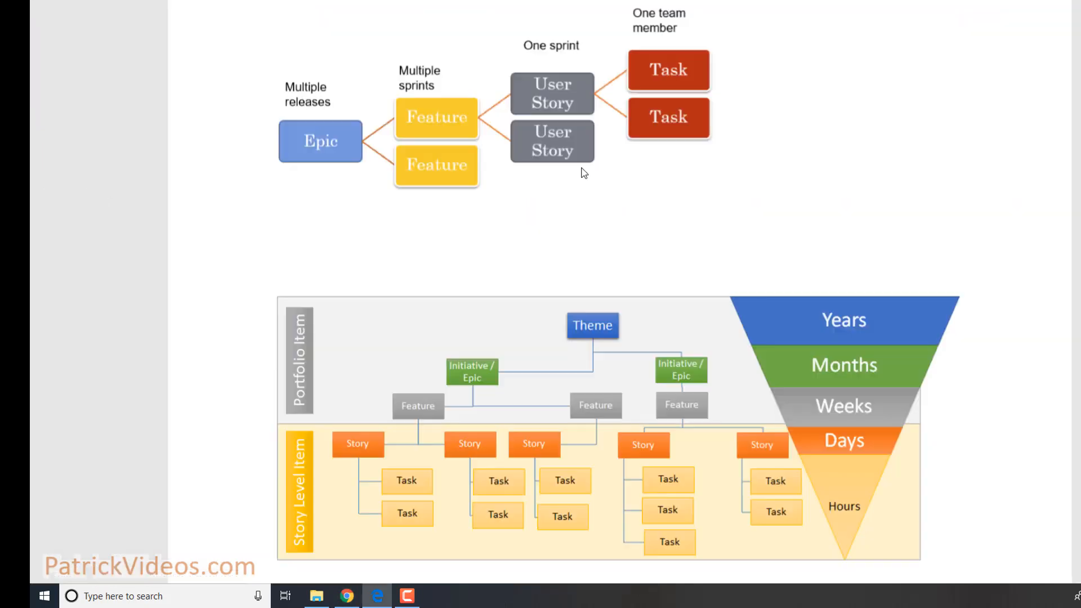
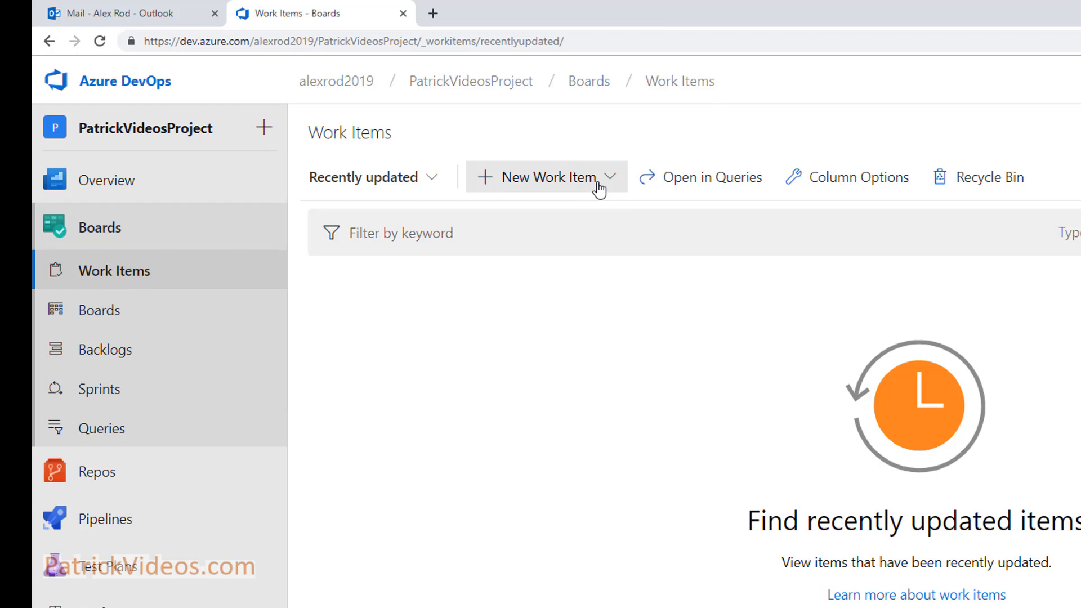
# Create a new Epic work item from the New Work Item type list
pyautogui.click(599, 189)
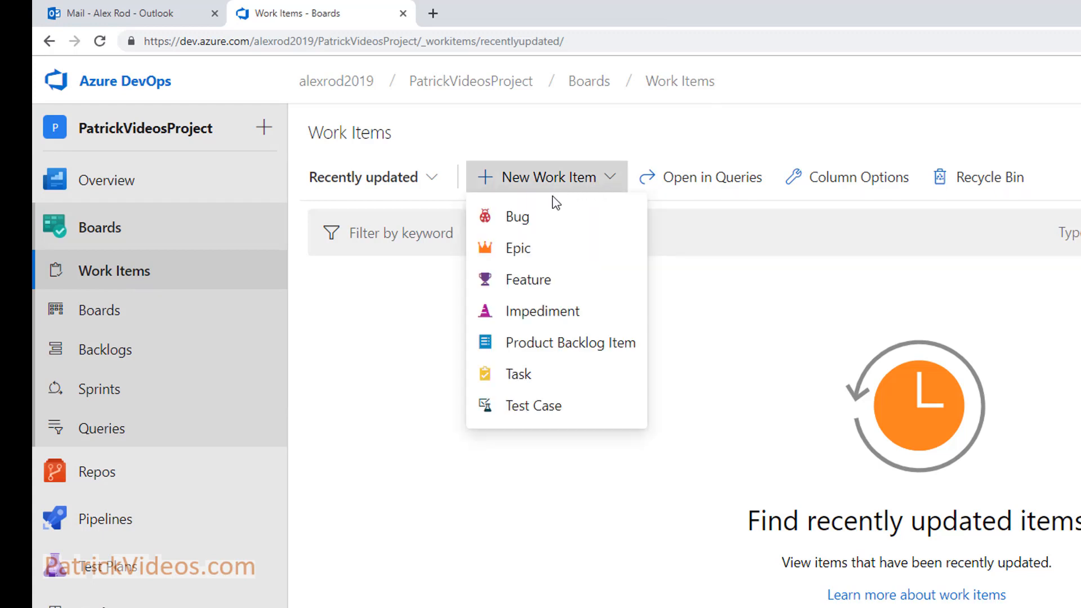
pyautogui.click(555, 259)
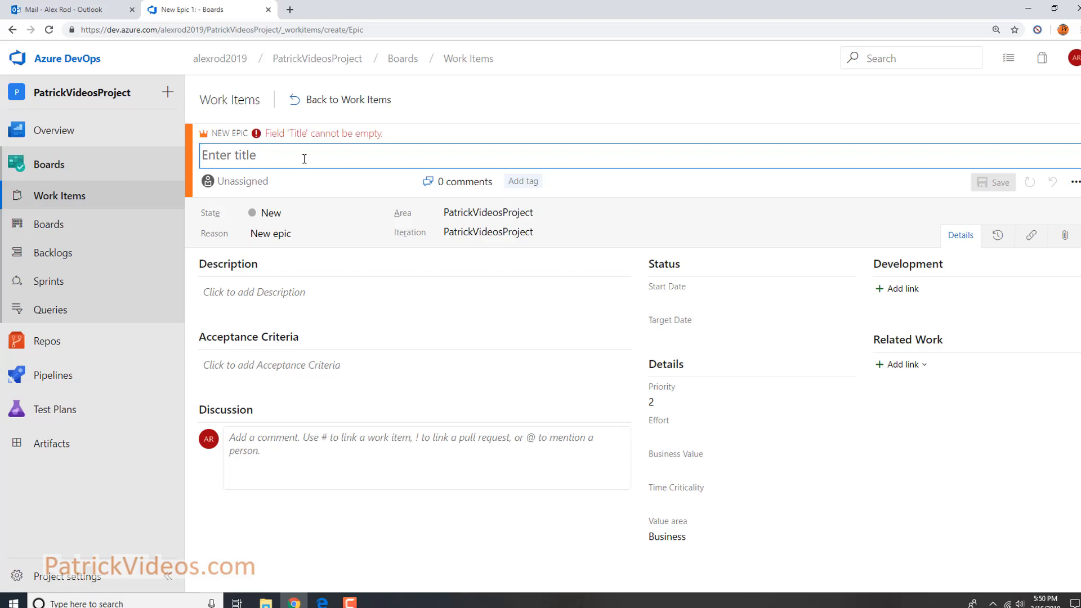
# Title the Epic 'TALA: Time and Labor Application' by prefixing 'TALA:' to 'Time and Labor Application'
pyautogui.write('Time and Labor Application')
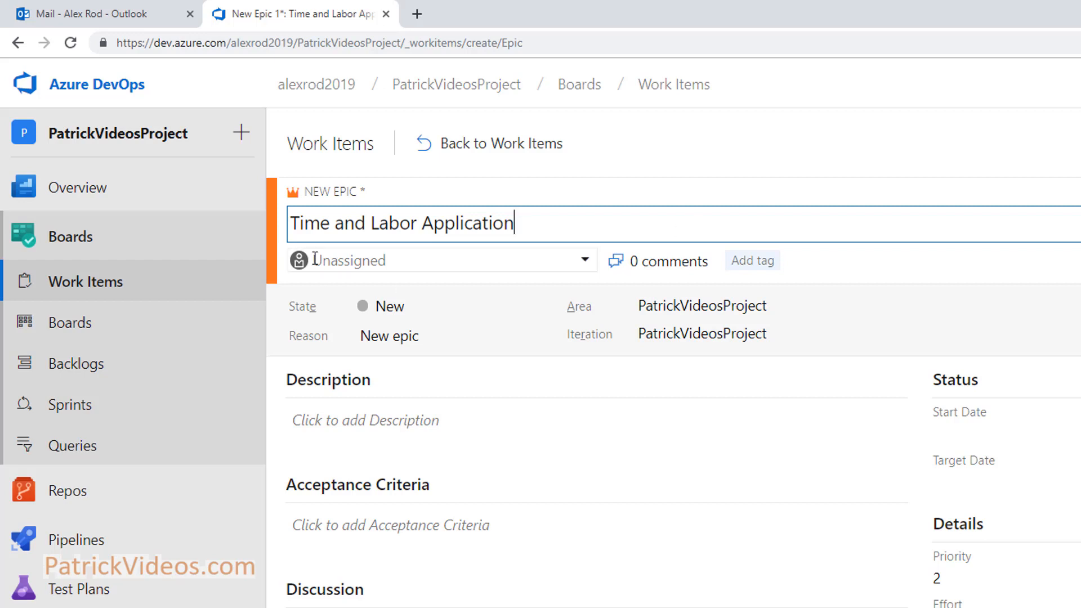
pyautogui.click(292, 225)
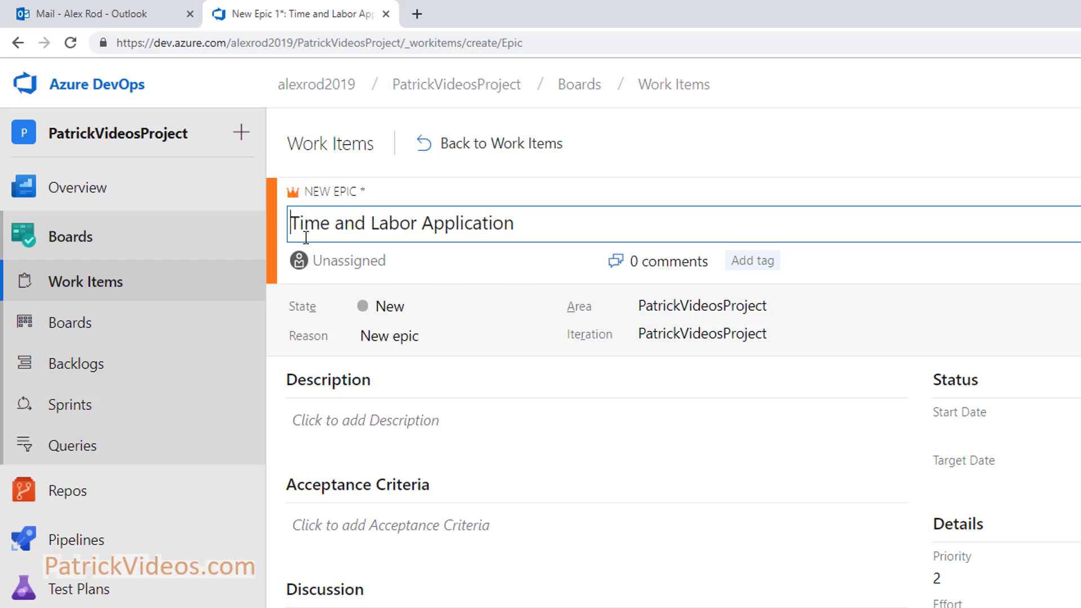
pyautogui.write('TALA')
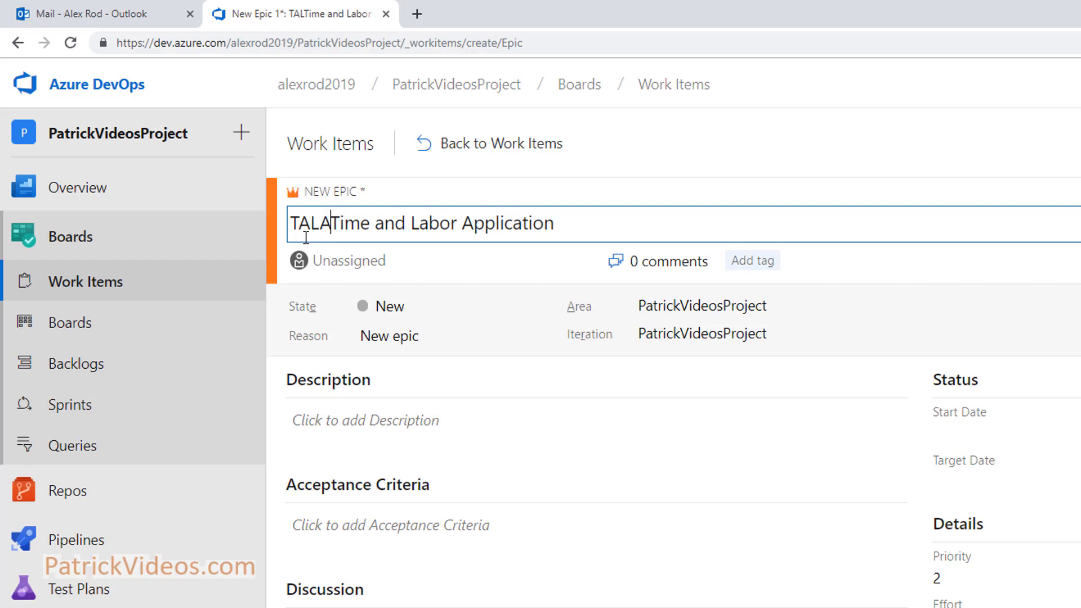
pyautogui.write(':')
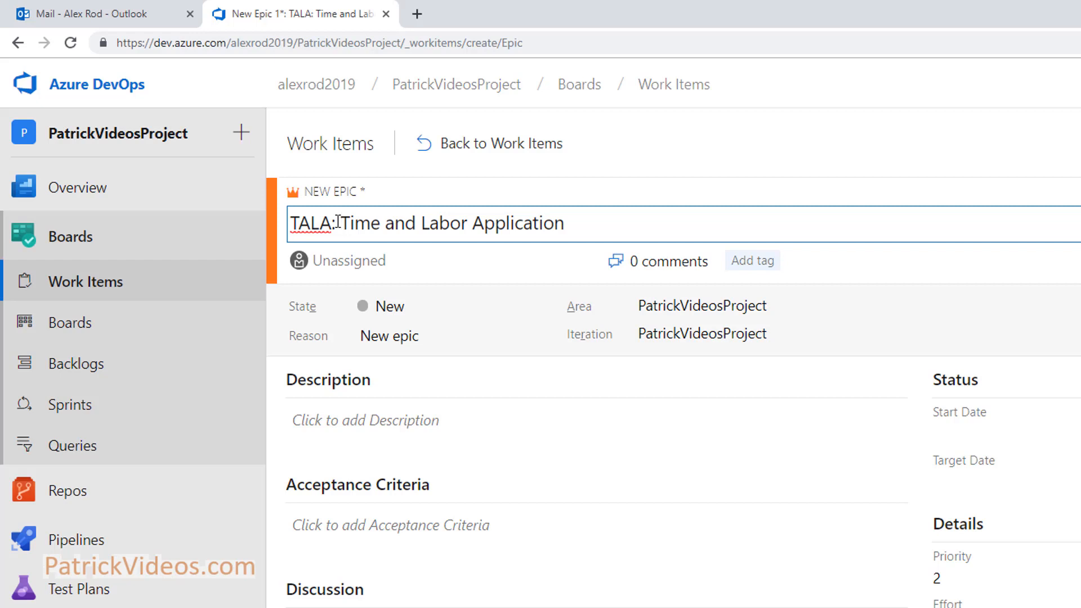
pyautogui.click(385, 261)
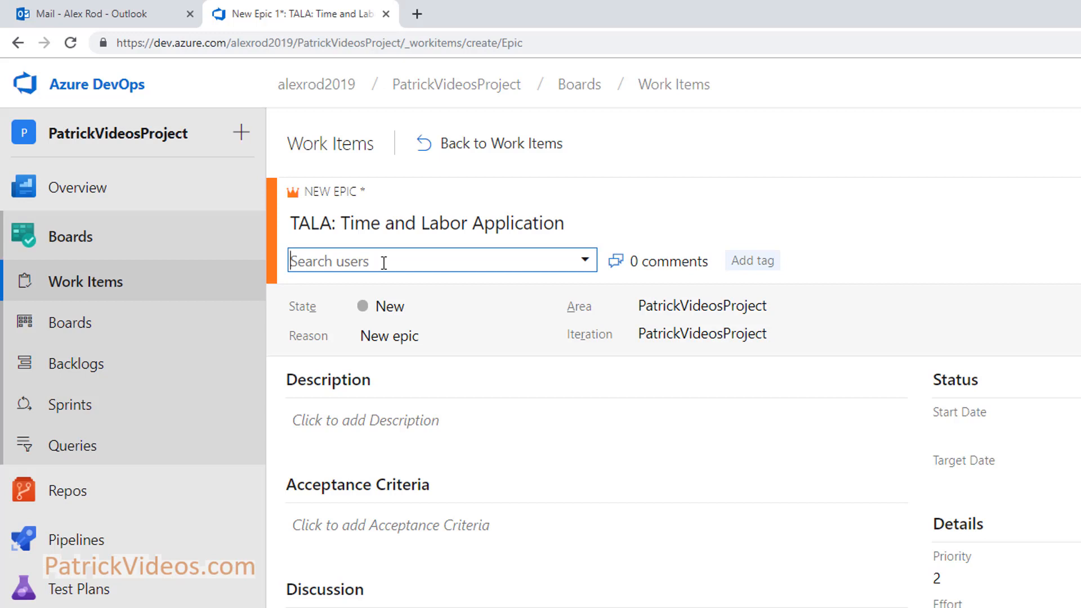
# Assign the Epic to the matching team member and tag it 'TALA' and 'Learn Azure Devops'
pyautogui.write('Al')
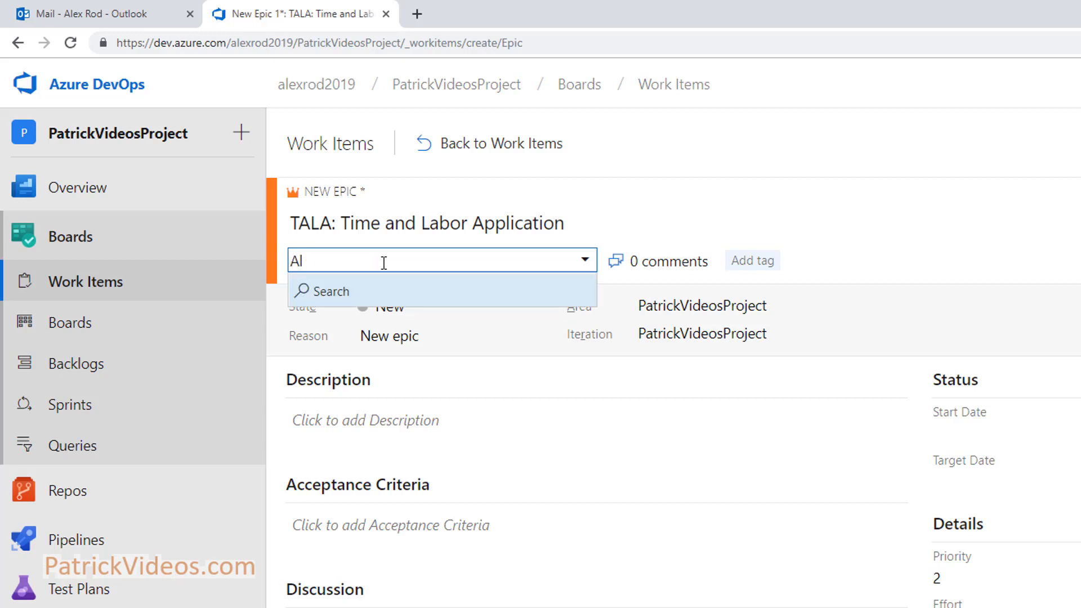
pyautogui.write('ex')
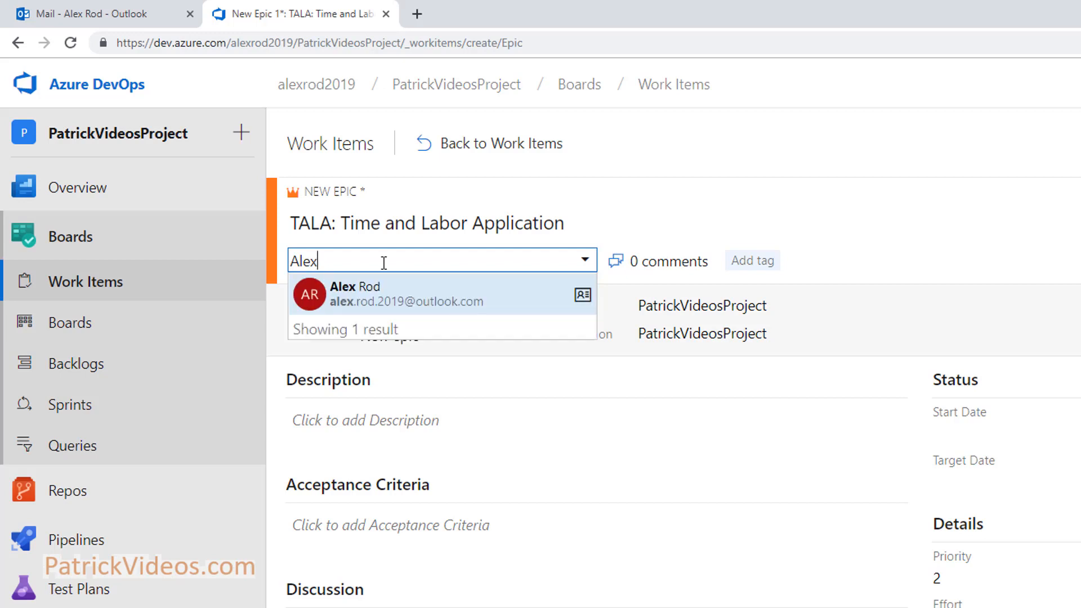
pyautogui.click(388, 292)
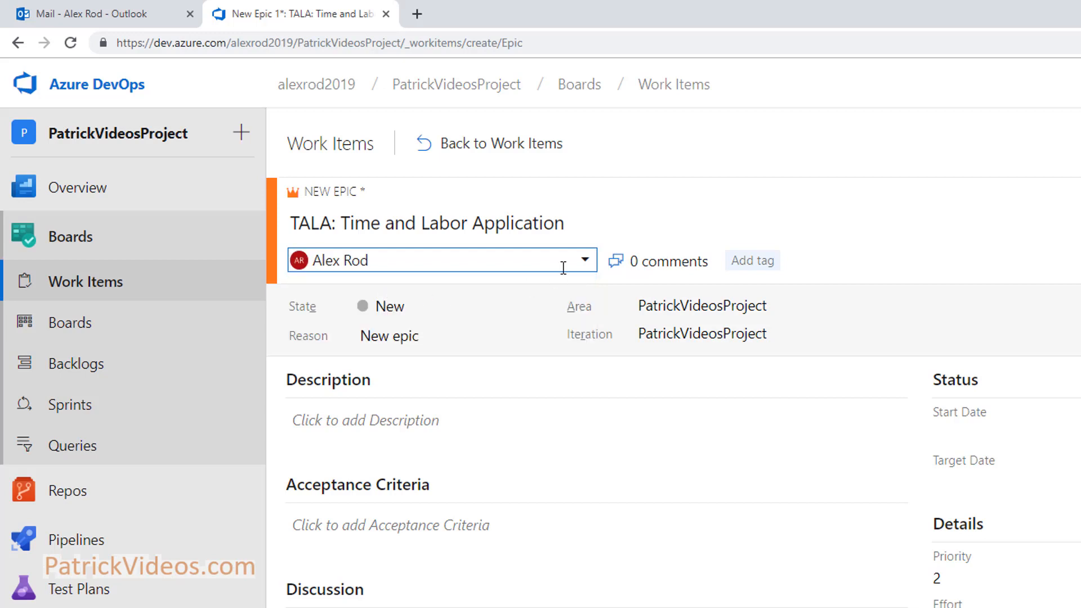
pyautogui.click(767, 267)
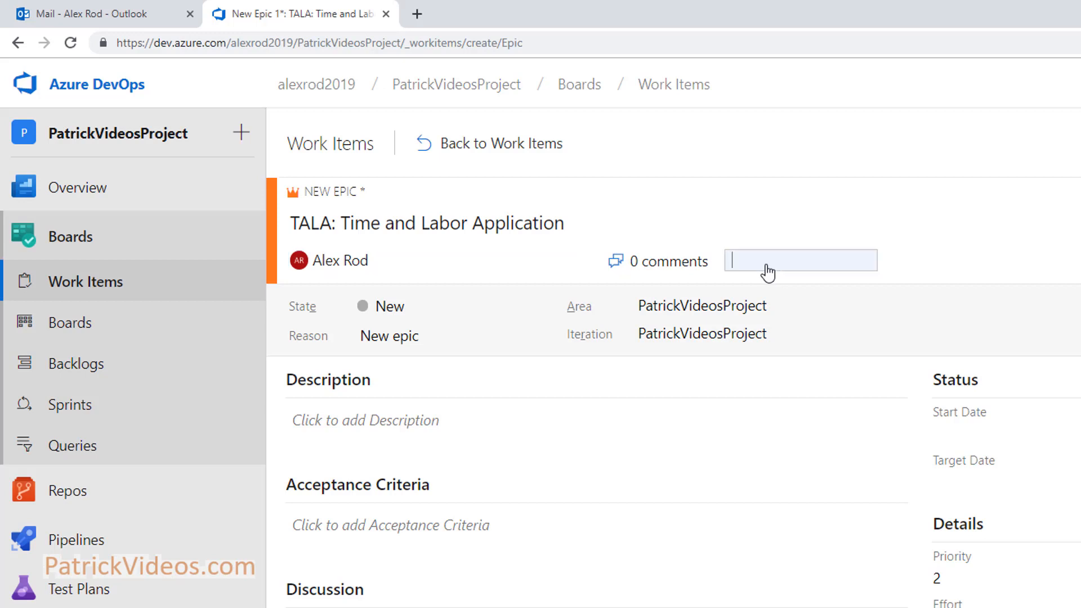
pyautogui.write('TALA')
pyautogui.press('Return')
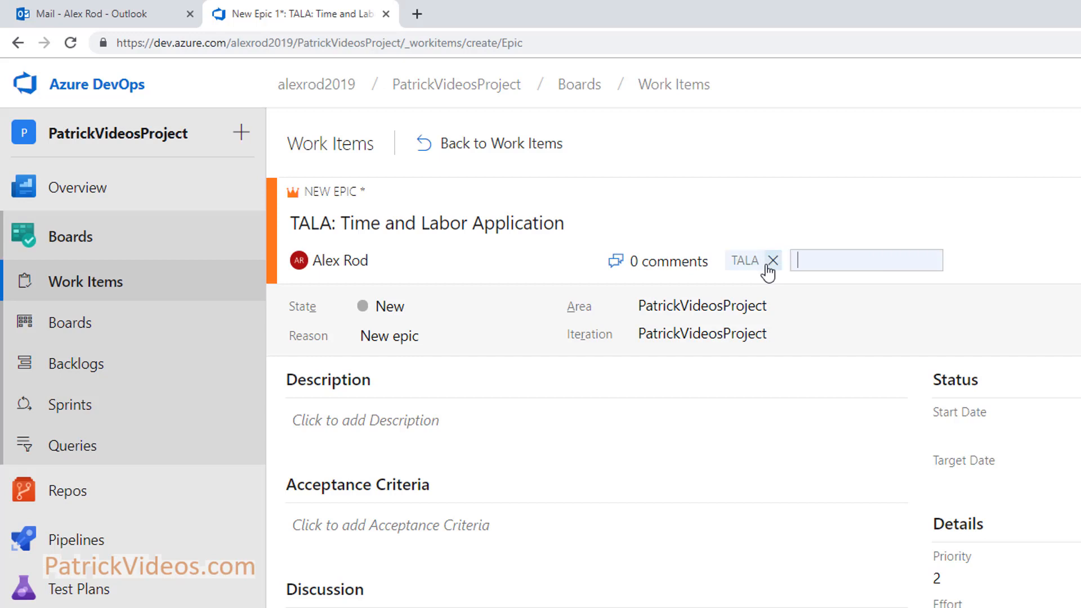
pyautogui.write('Learn Azure Devops')
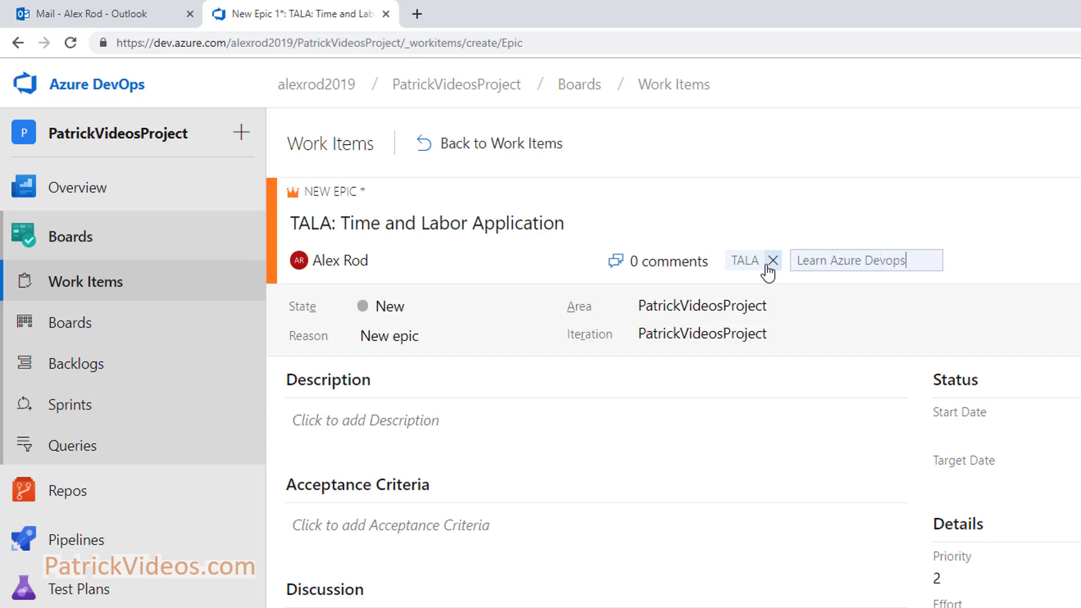
pyautogui.press('Return')
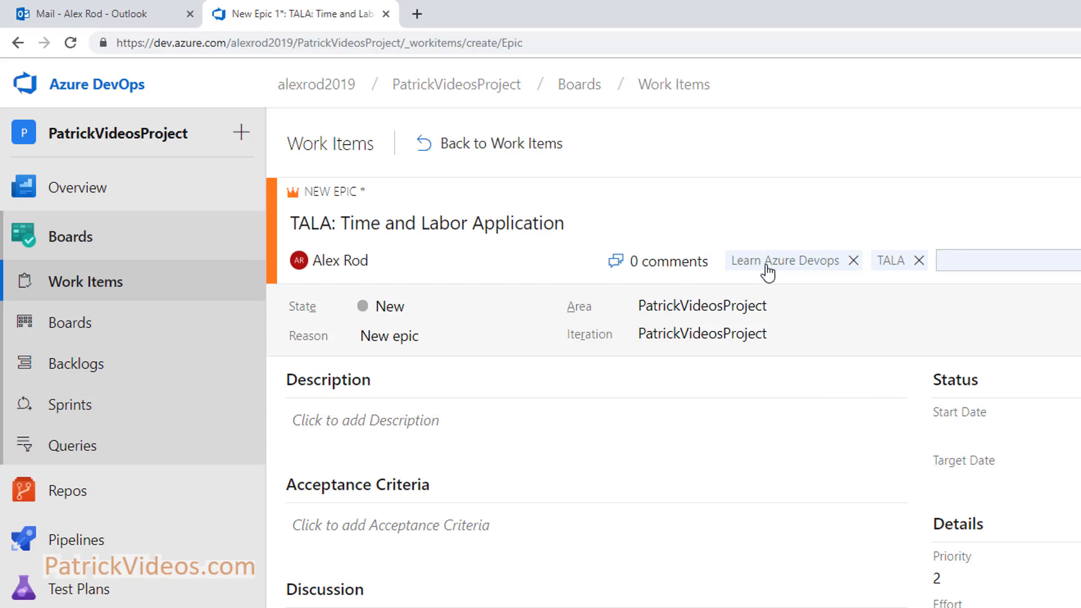
# Review the State, Reason, Area and Iteration options, keeping PatrickVideosProject for Area and Iteration
pyautogui.click(540, 310)
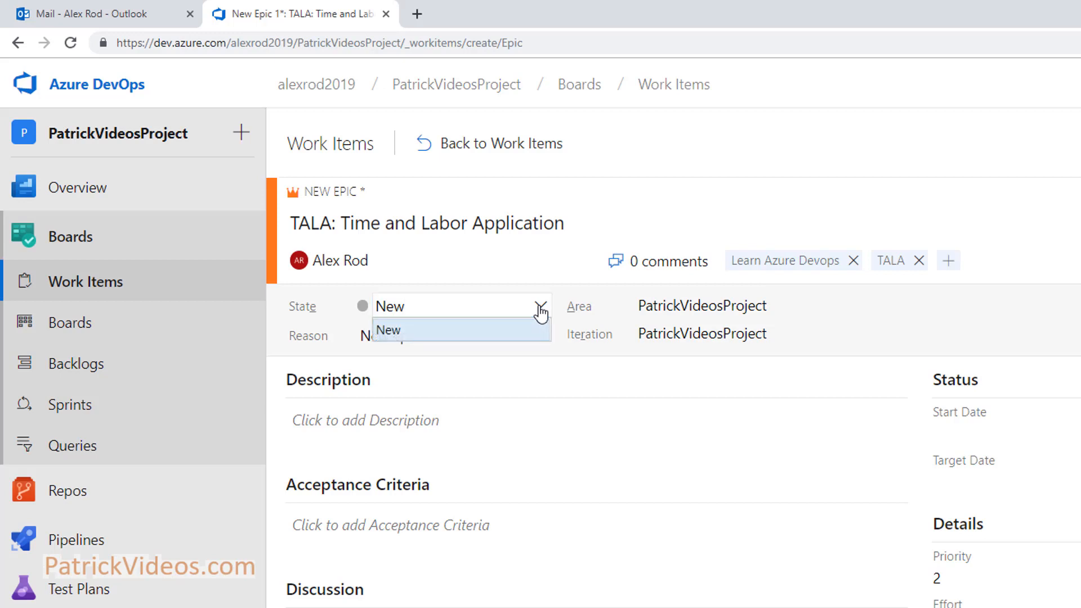
pyautogui.click(540, 330)
pyautogui.click(545, 337)
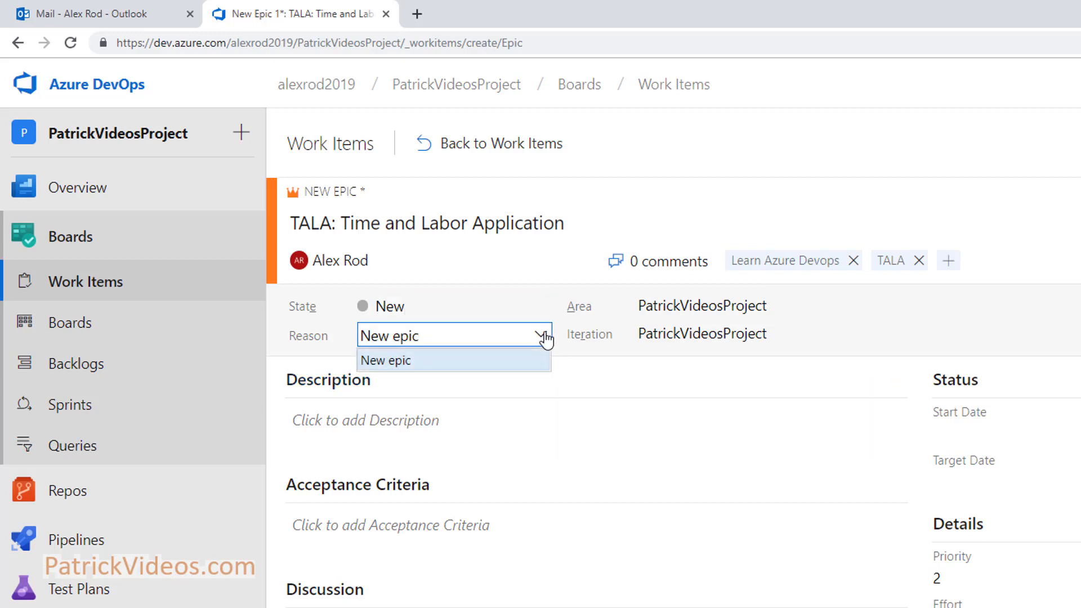
pyautogui.click(541, 309)
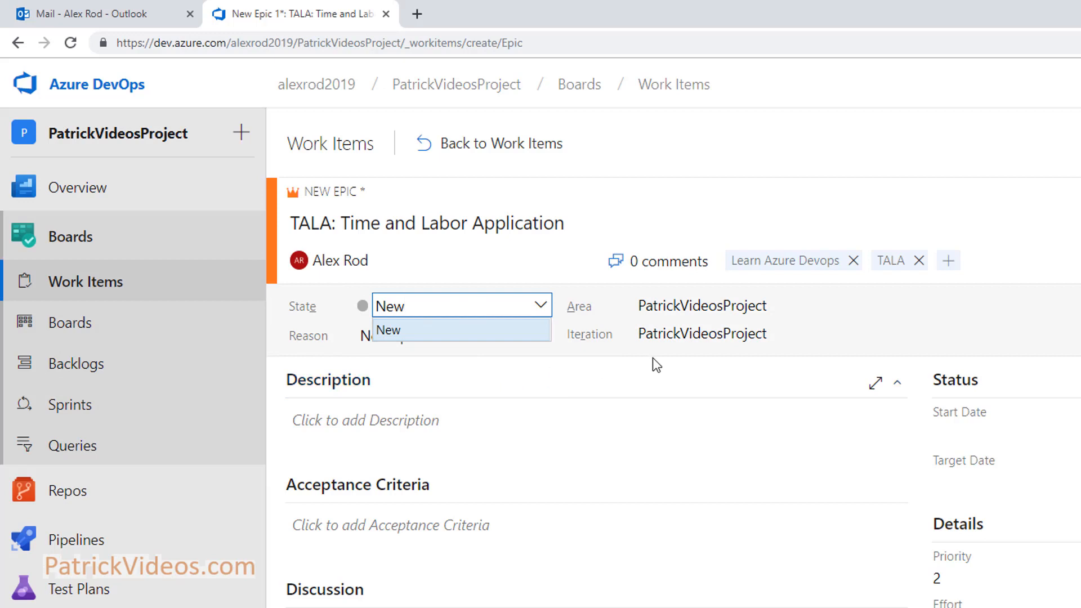
pyautogui.click(1055, 306)
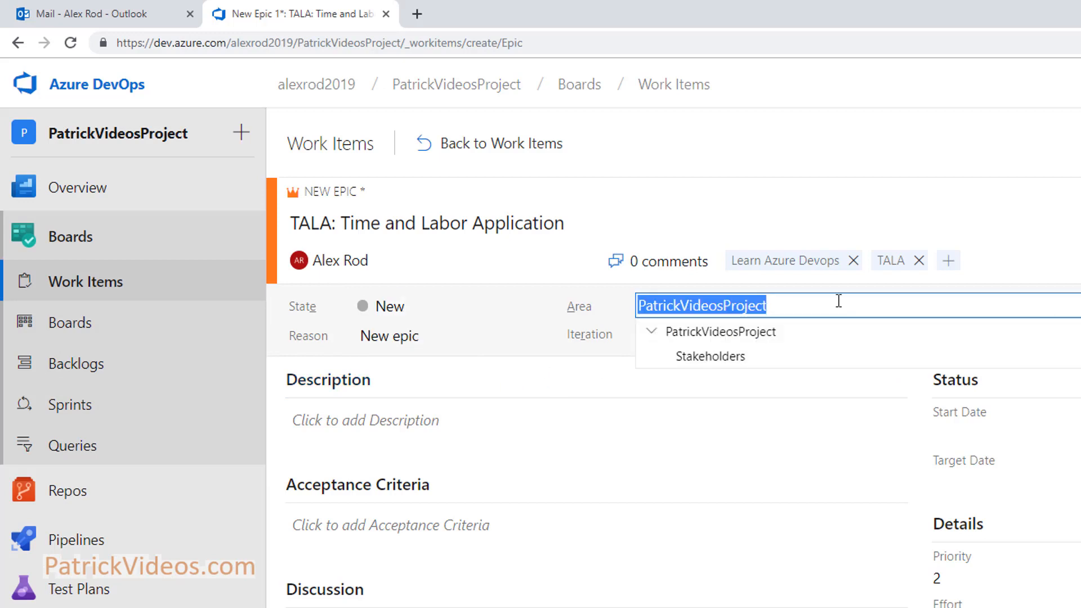
pyautogui.click(708, 331)
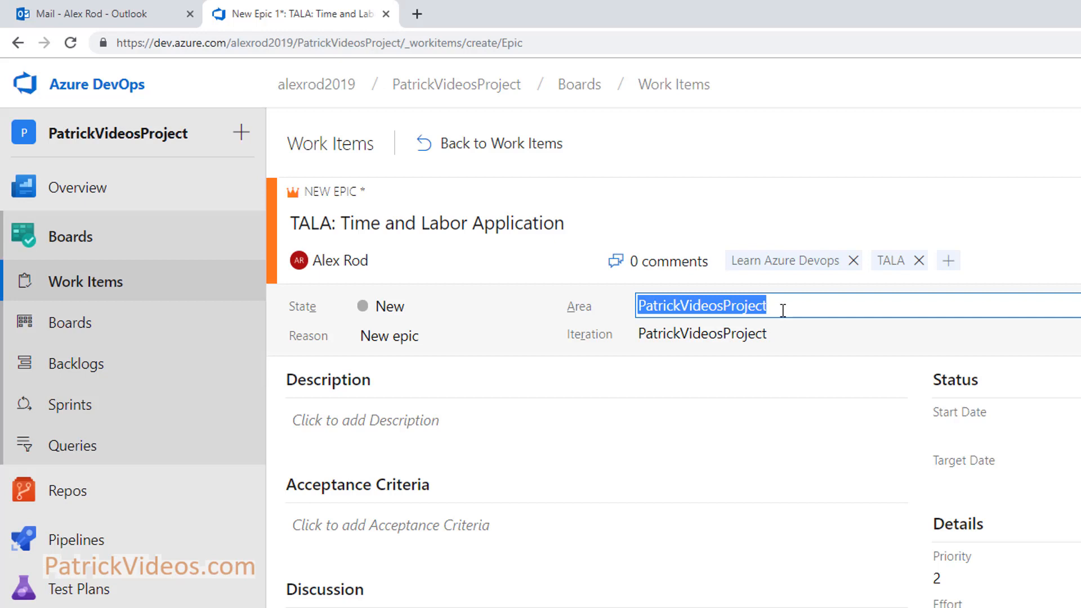
pyautogui.click(1004, 336)
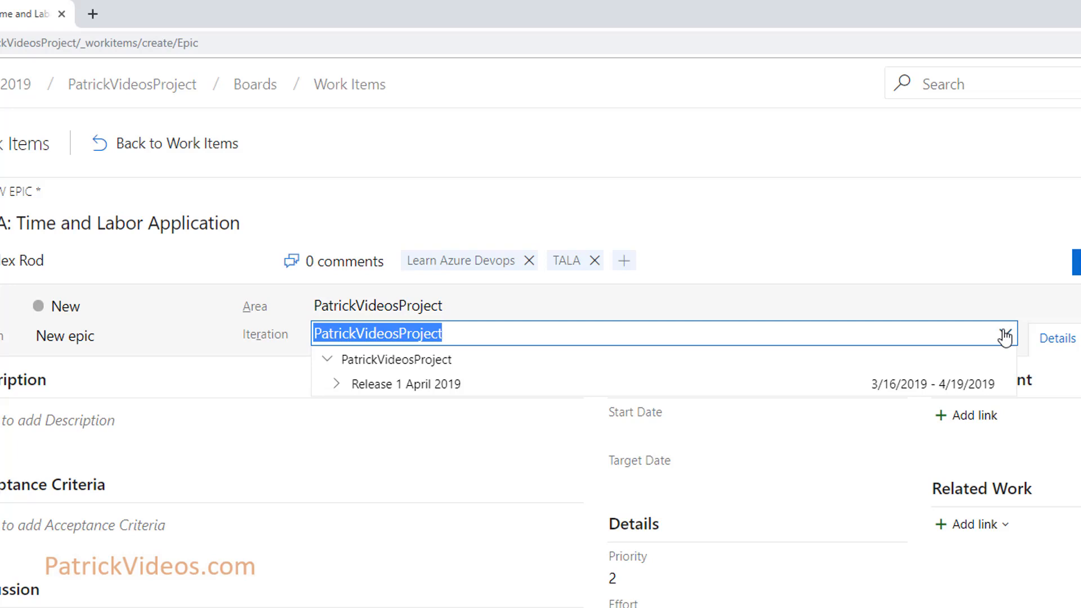
pyautogui.click(462, 339)
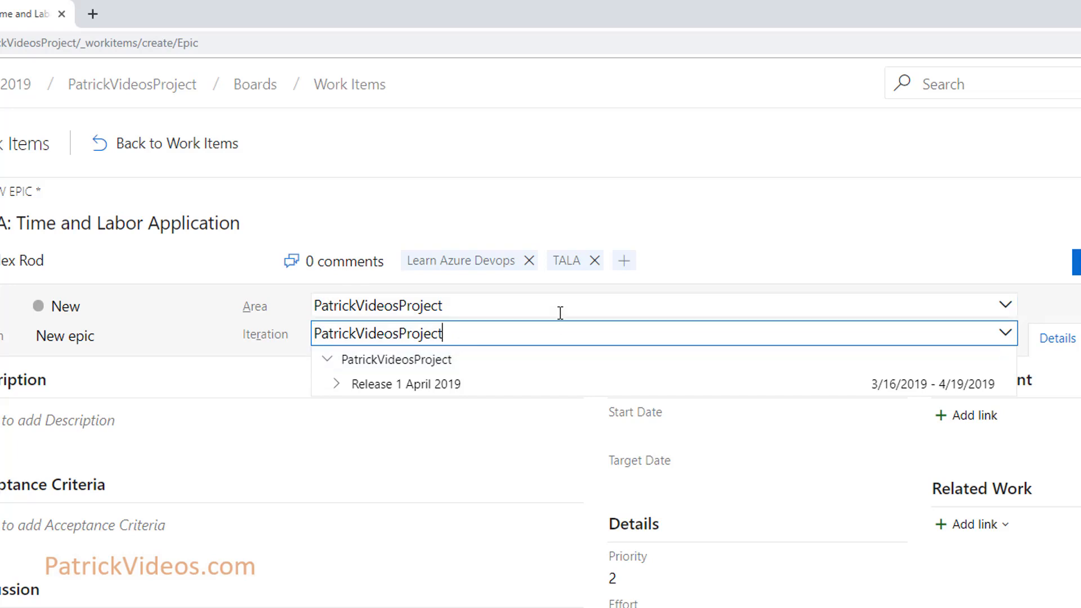
pyautogui.click(239, 357)
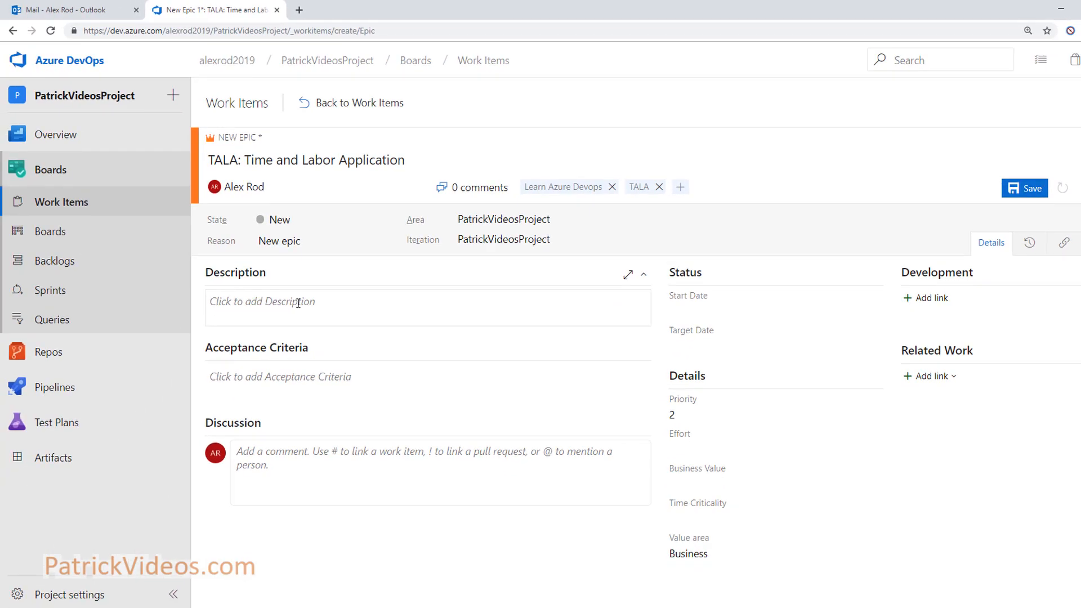
pyautogui.click(297, 302)
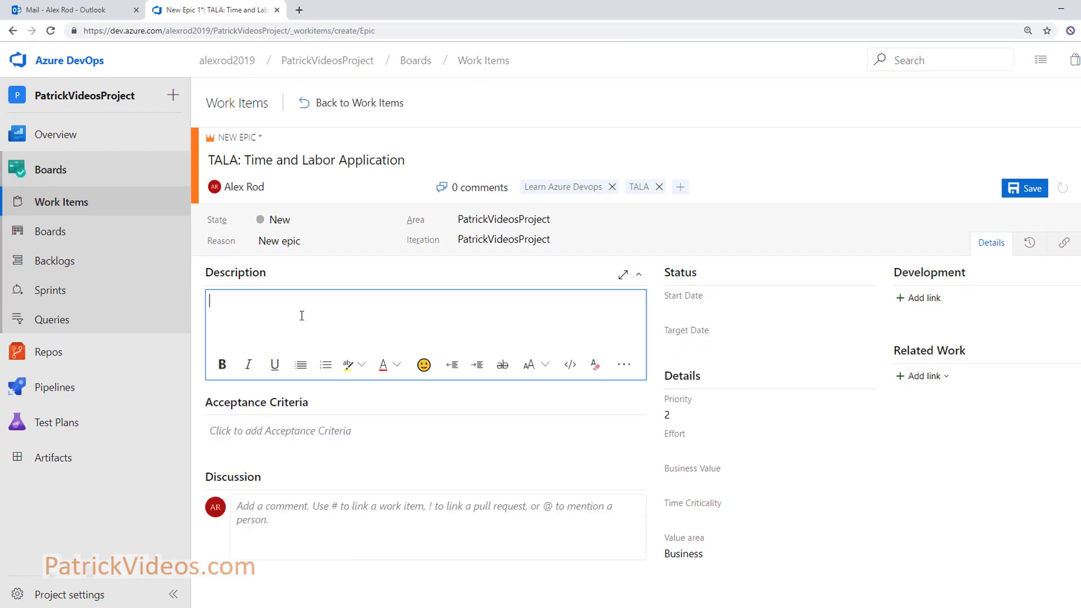
# Paste the description 'Create a new time and labor application for our organization..' and check it maximized
pyautogui.write('Create a new time and labor application for our organization')
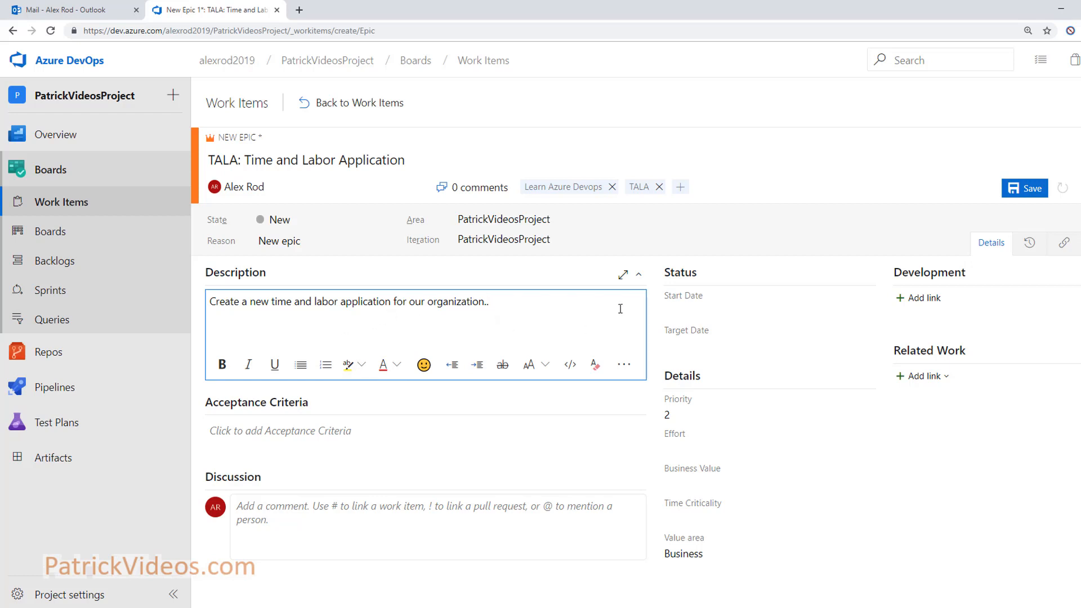
pyautogui.click(622, 277)
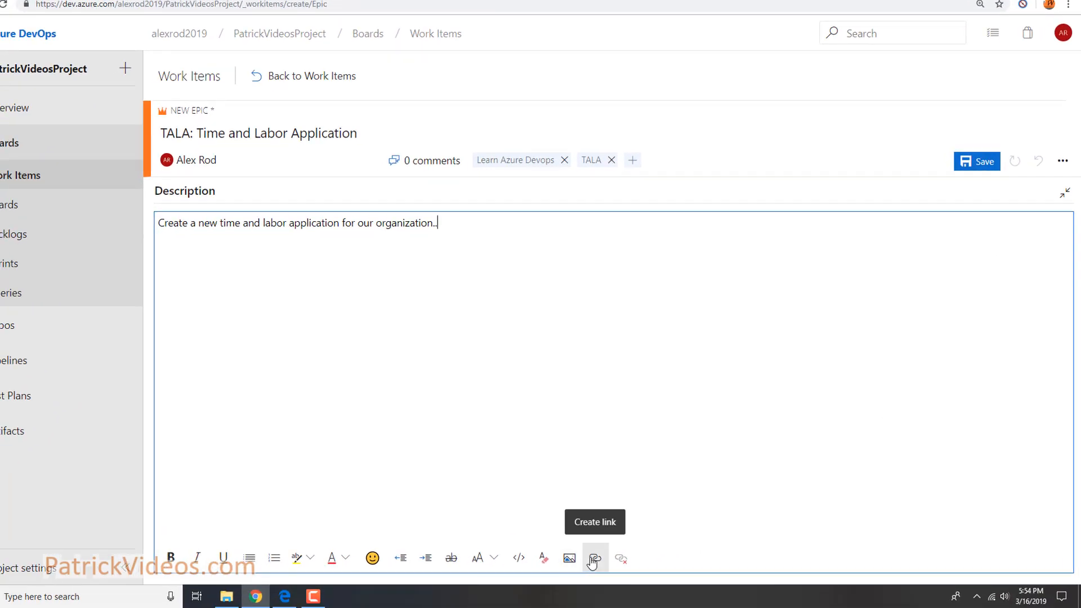
pyautogui.click(1064, 192)
pyautogui.click(274, 403)
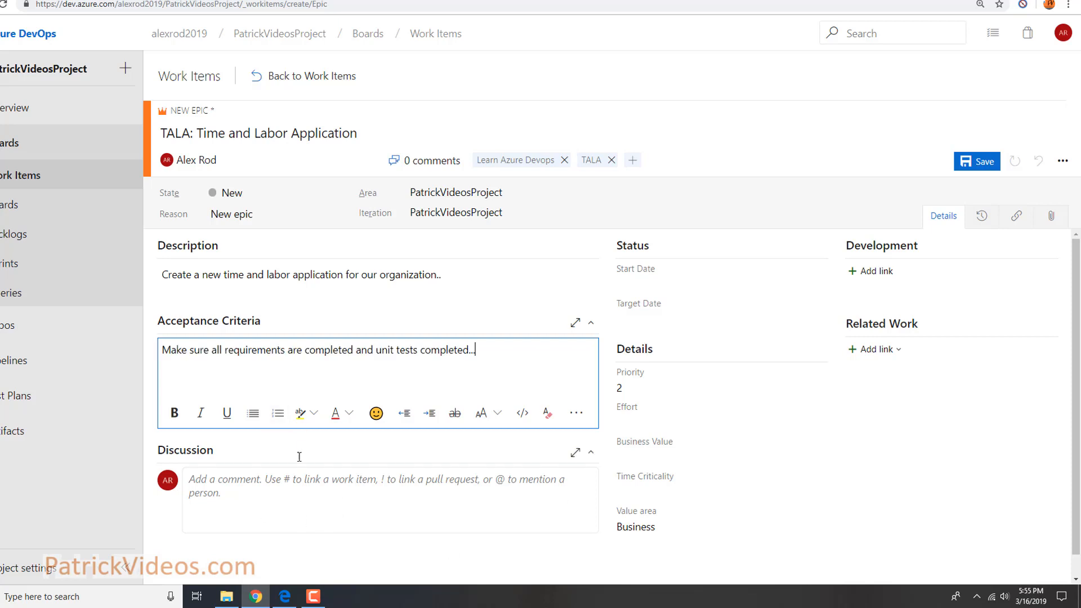
# Enter acceptance criteria 'Make sure all requirements are completed and unit tests completed..'
pyautogui.click(228, 484)
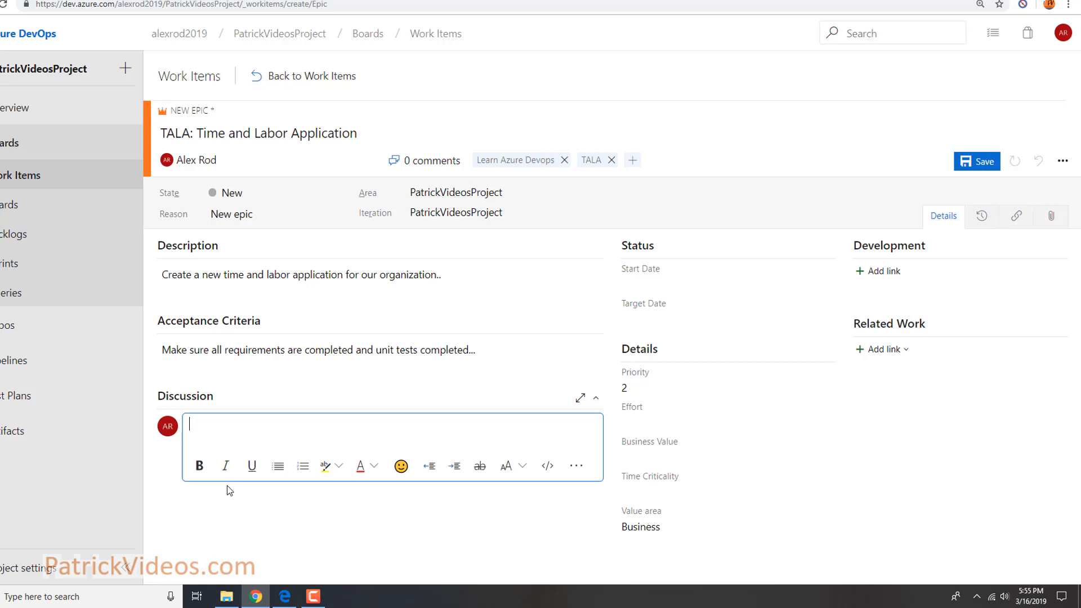
pyautogui.write('@')
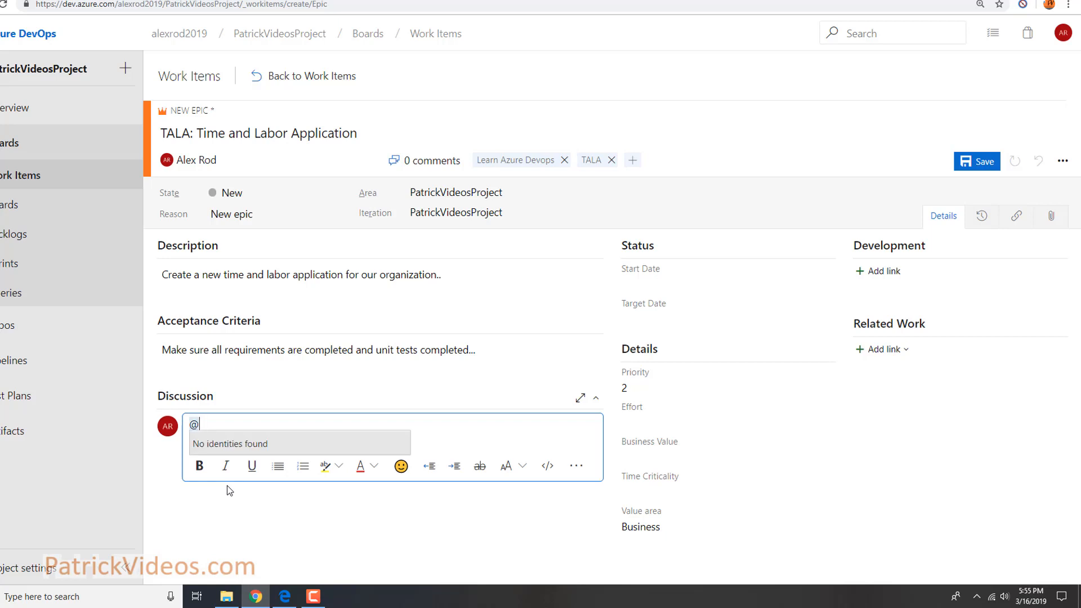
pyautogui.write('patrick')
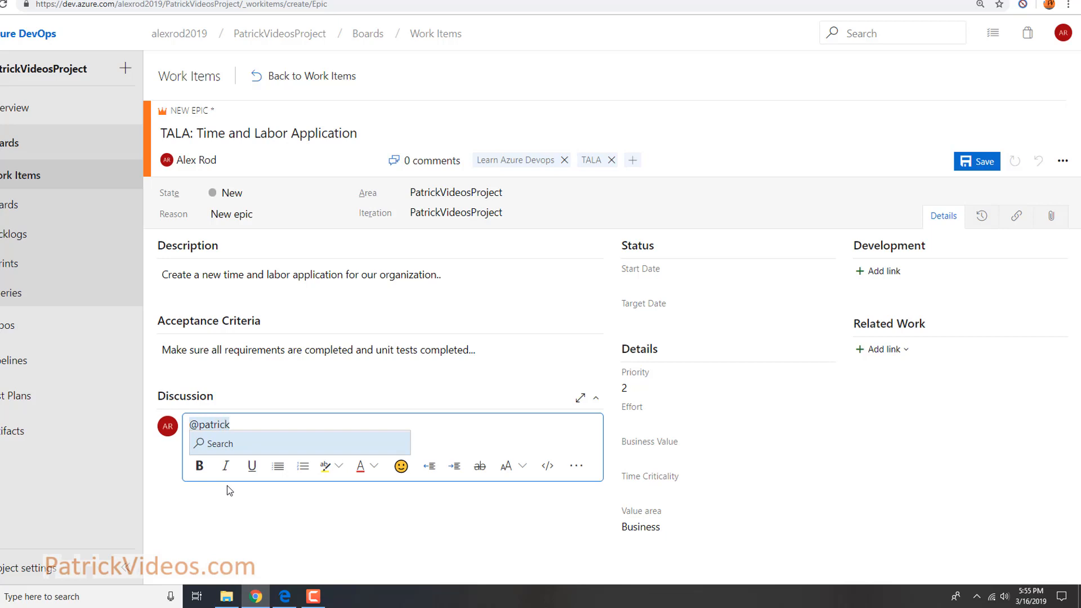
pyautogui.press('Return')
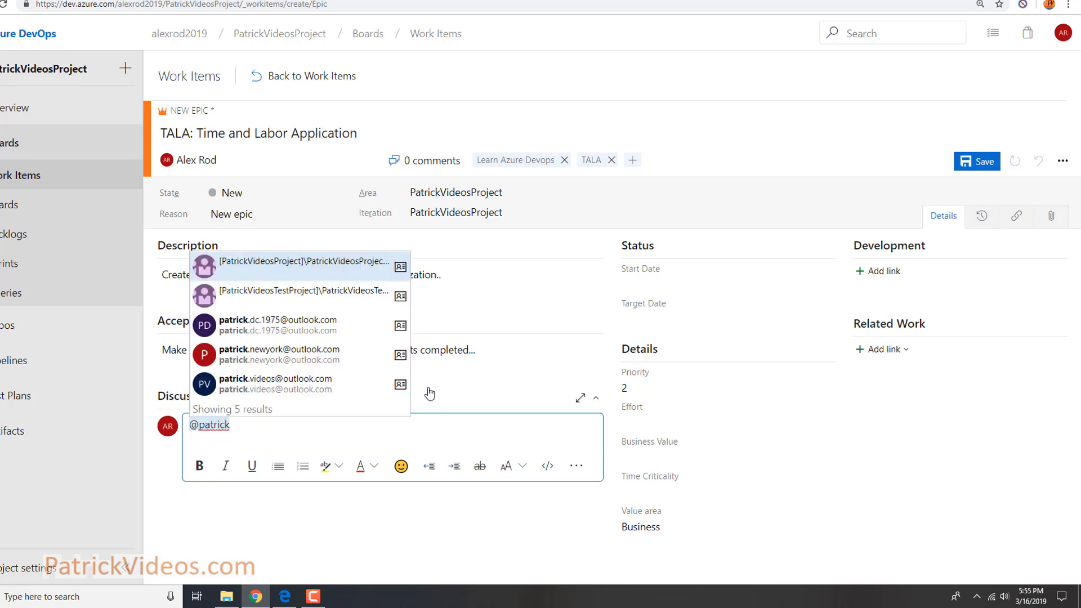
pyautogui.click(299, 361)
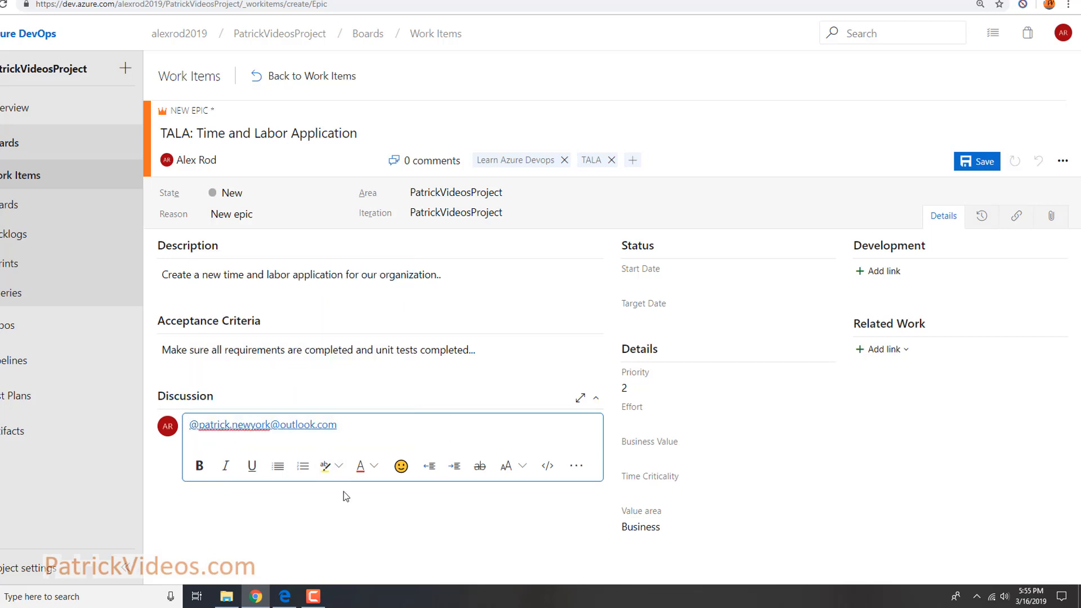
pyautogui.write('check this out..')
# Set Start Date to 3/16/2019 12:00 AM and Priority to 3, leaving Target Date empty
pyautogui.click(820, 289)
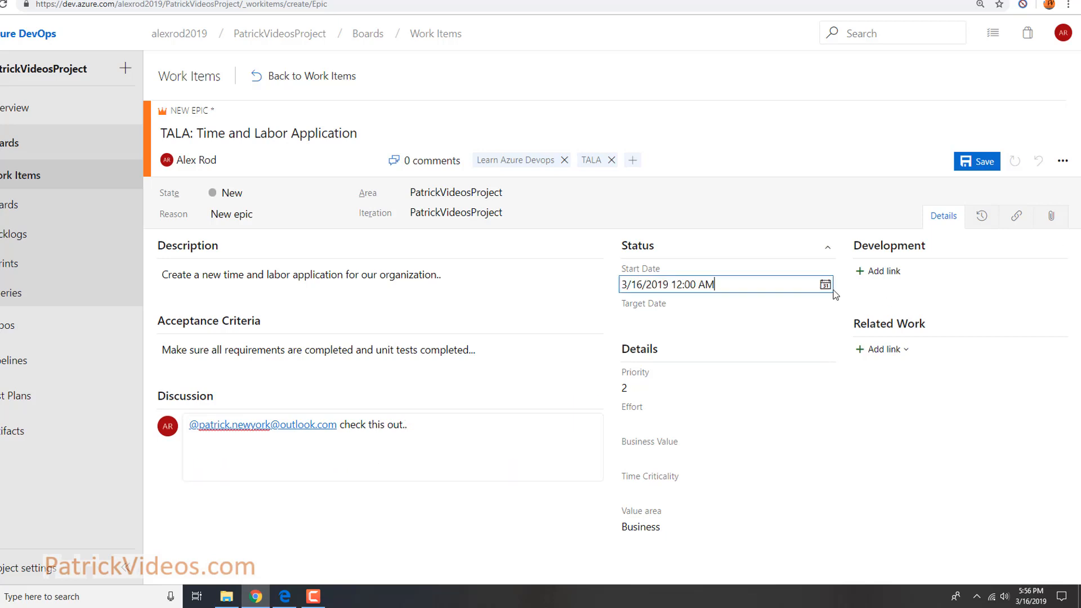
pyautogui.click(824, 319)
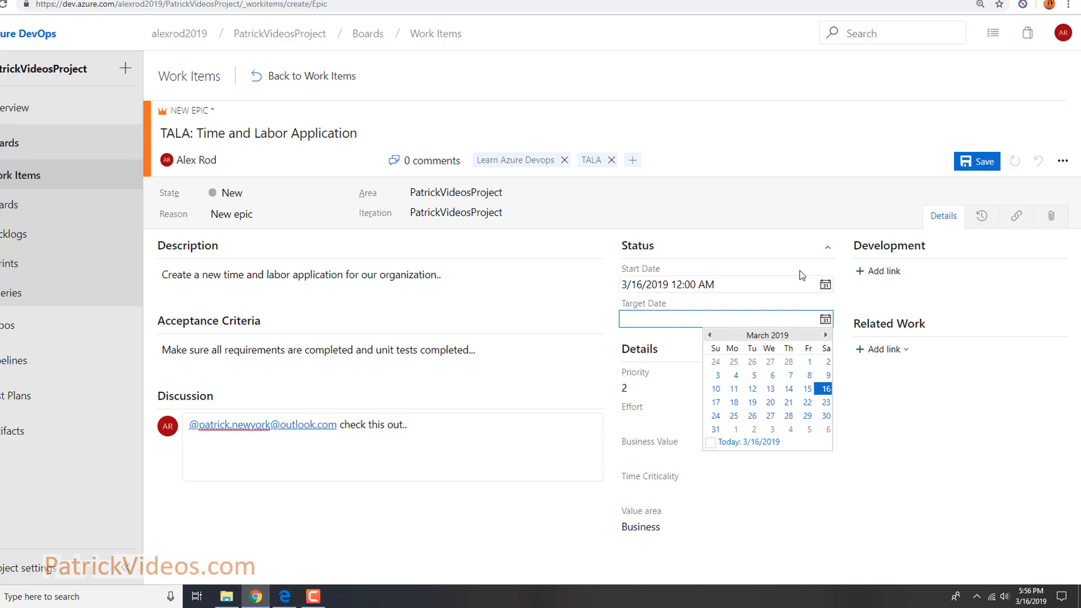
pyautogui.click(574, 494)
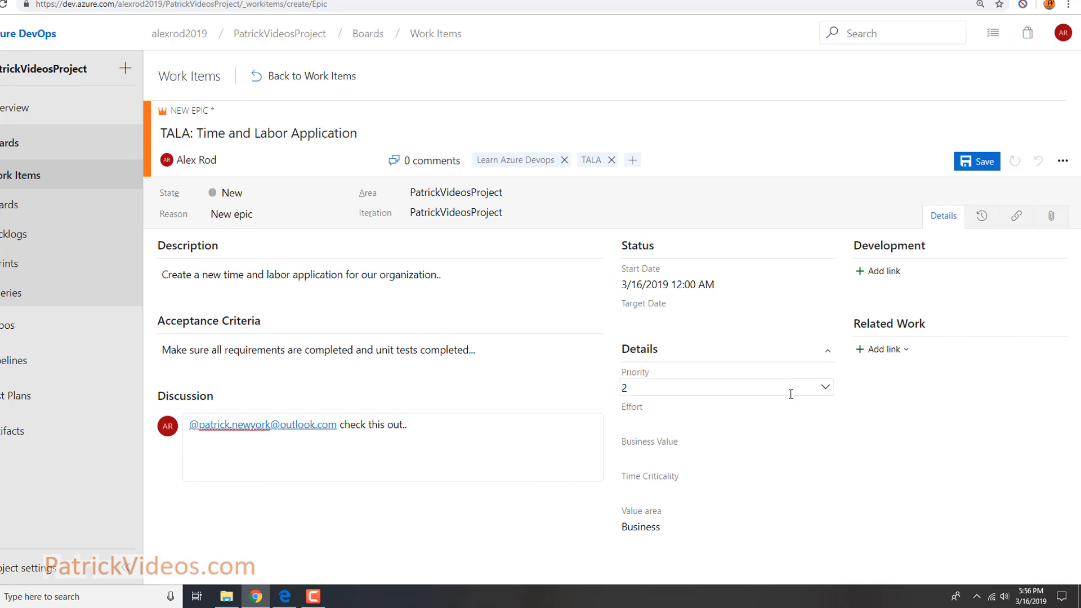
pyautogui.click(826, 388)
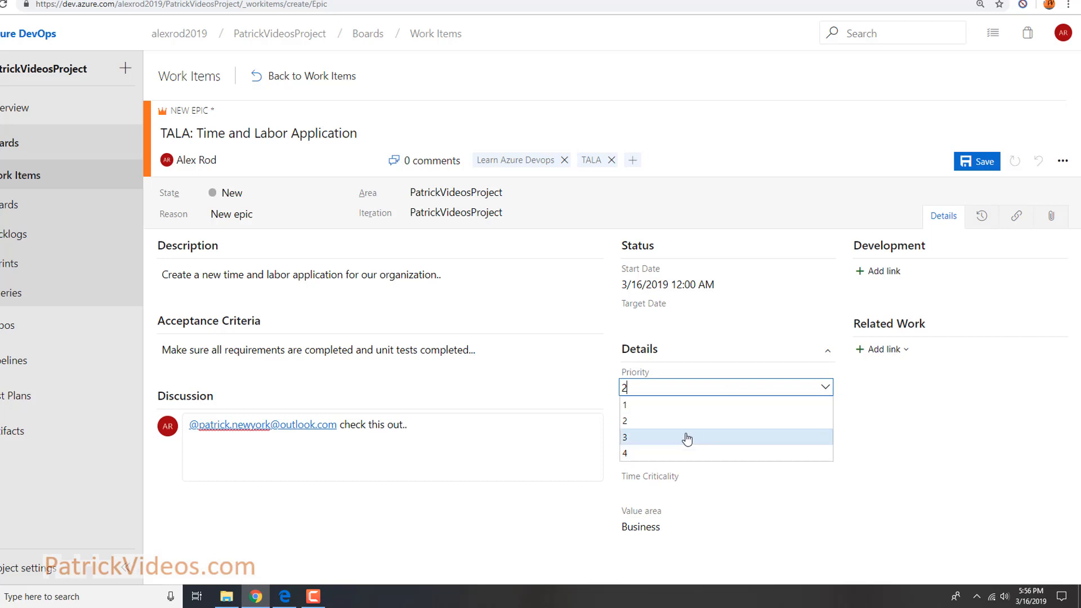
pyautogui.click(683, 438)
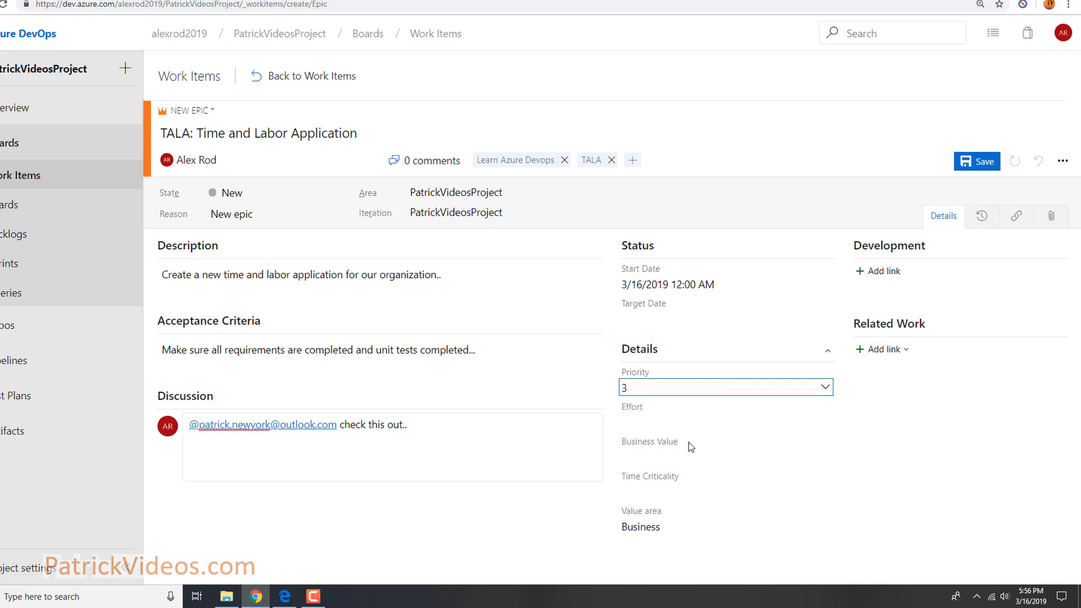
pyautogui.click(675, 424)
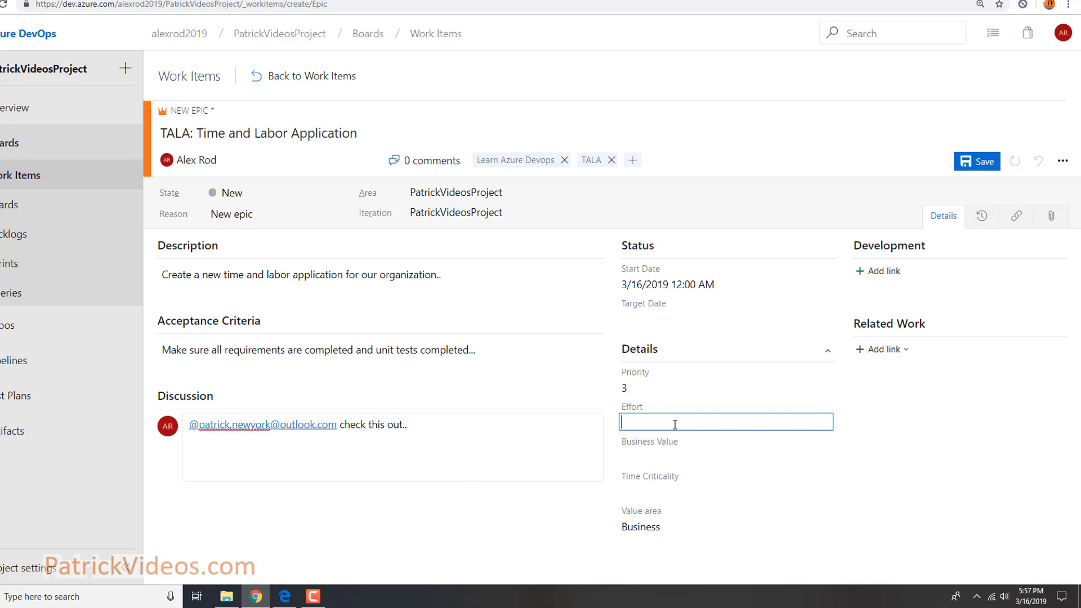
pyautogui.click(771, 453)
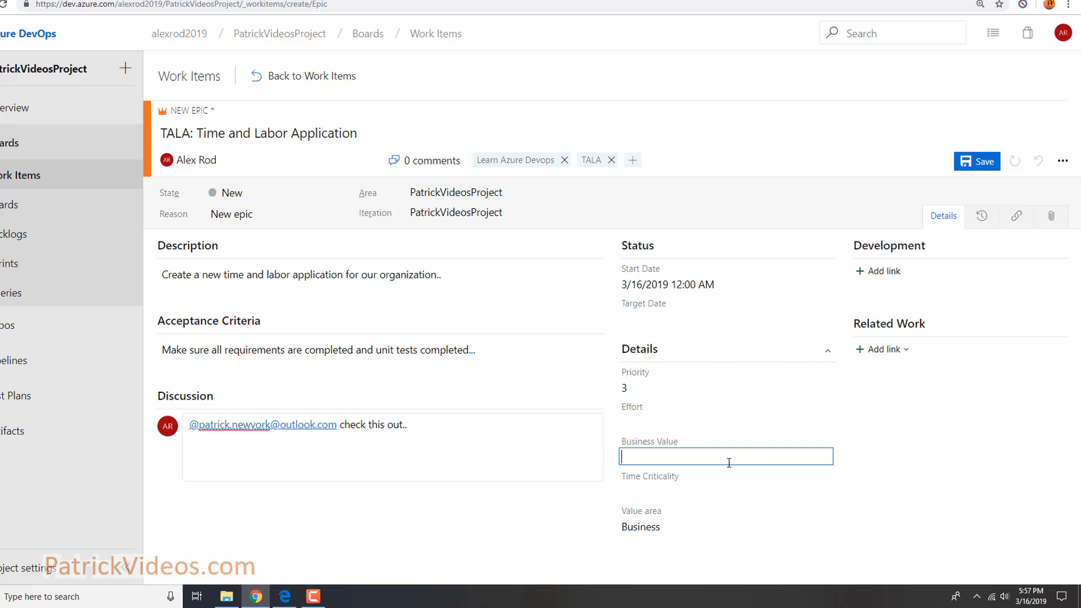
pyautogui.click(688, 493)
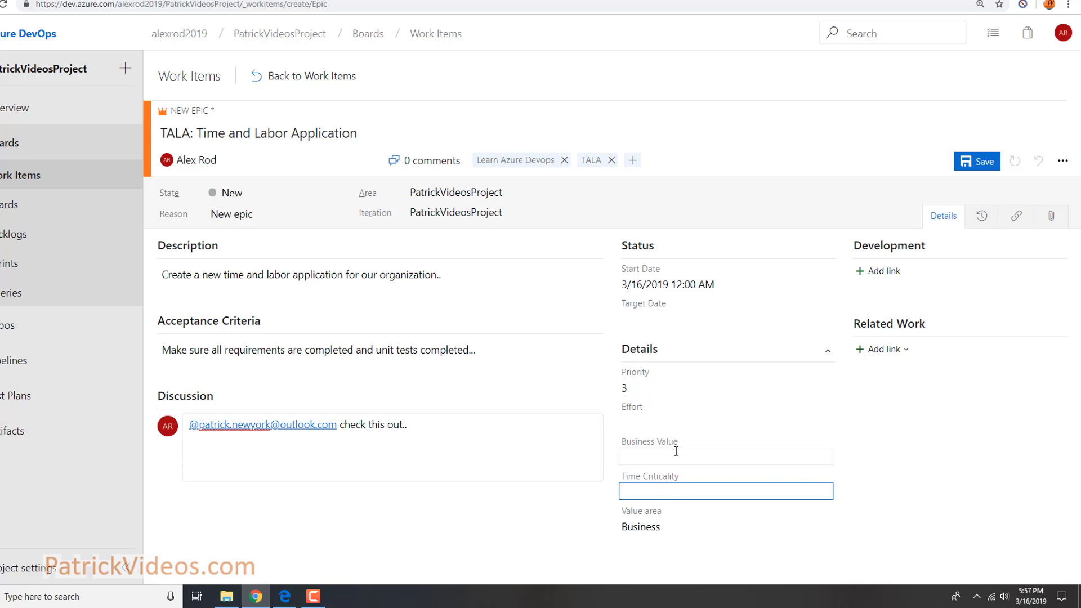
pyautogui.click(826, 528)
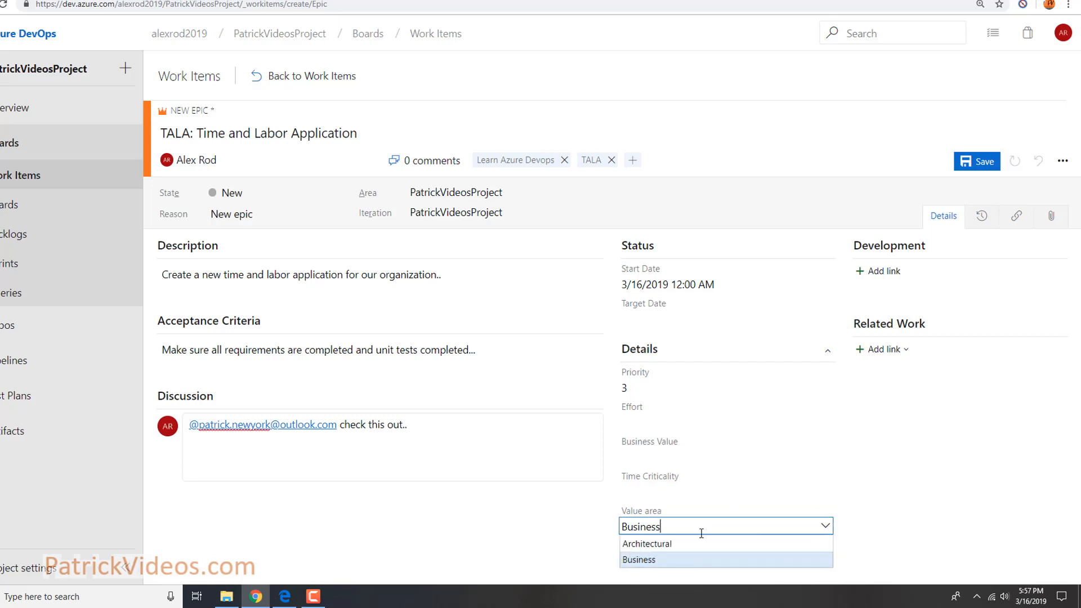
pyautogui.click(674, 564)
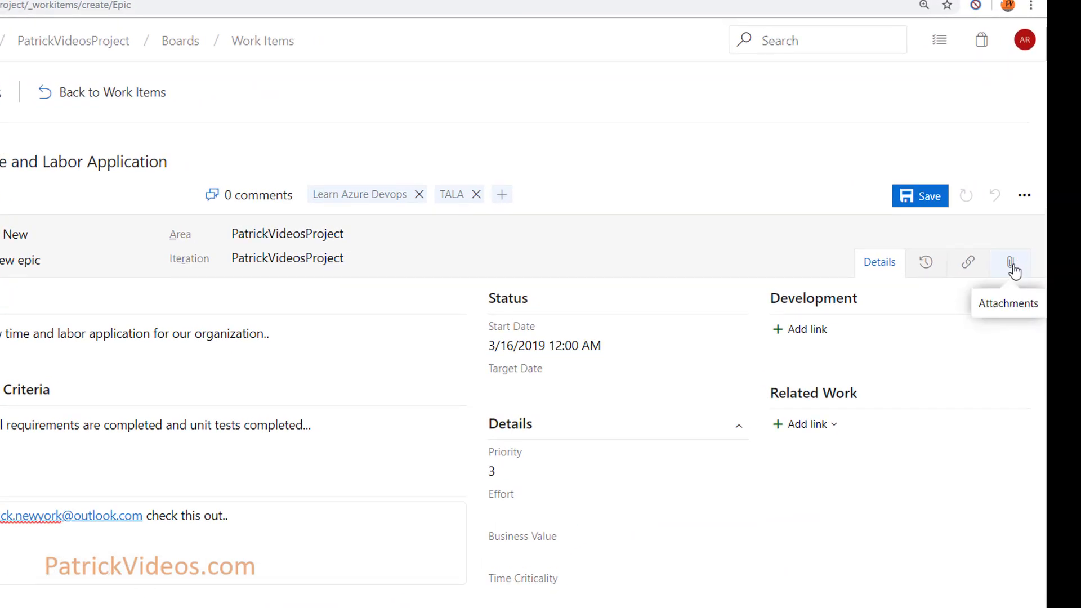
# After a look at Attachments, save the Epic and follow it for change notifications
pyautogui.click(1012, 264)
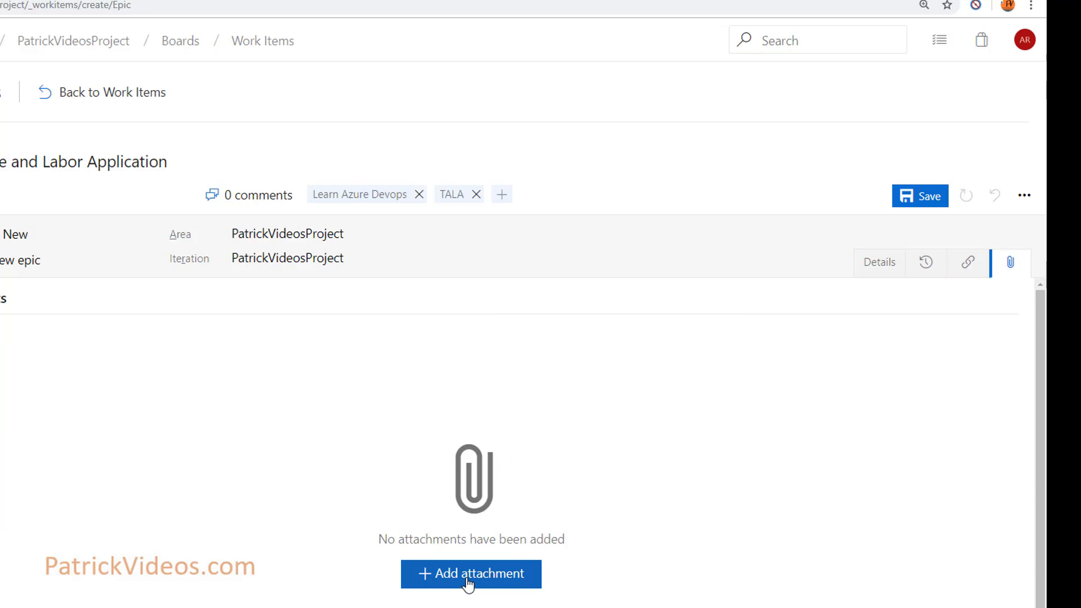
pyautogui.click(884, 272)
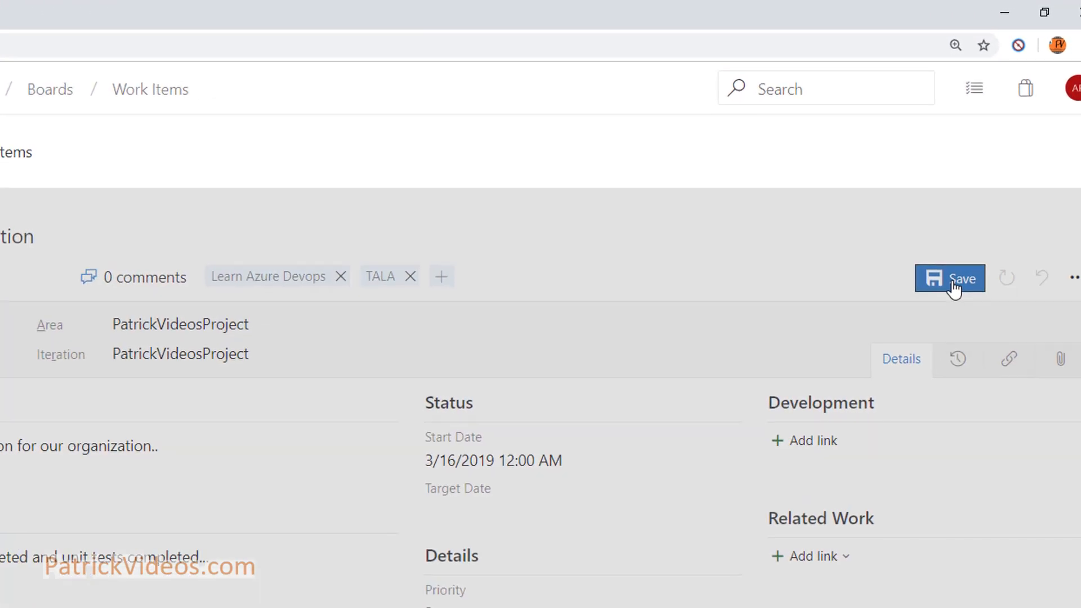
pyautogui.click(996, 185)
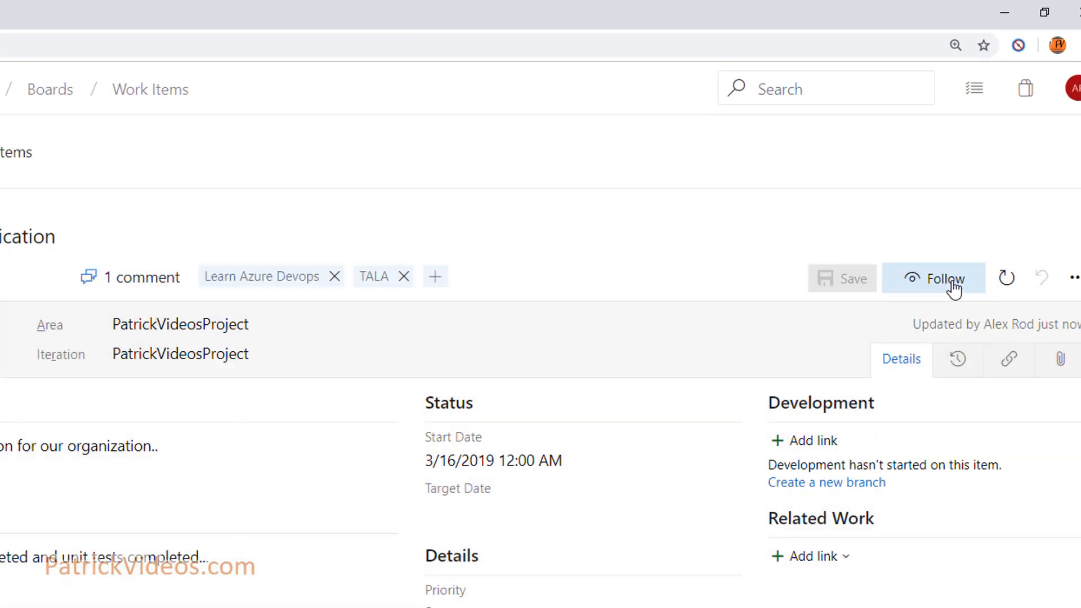
pyautogui.click(953, 288)
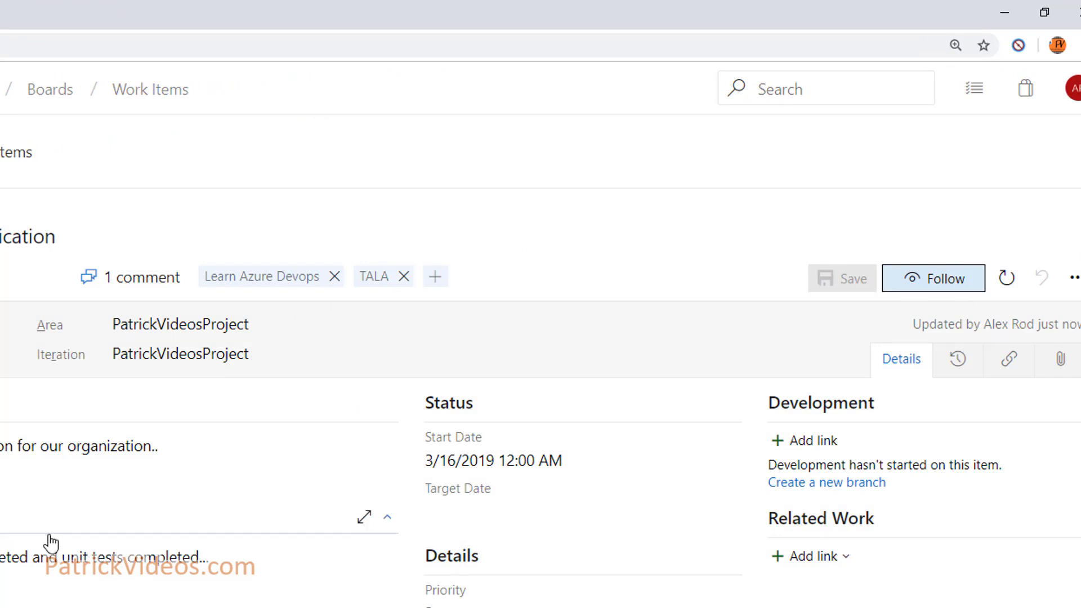